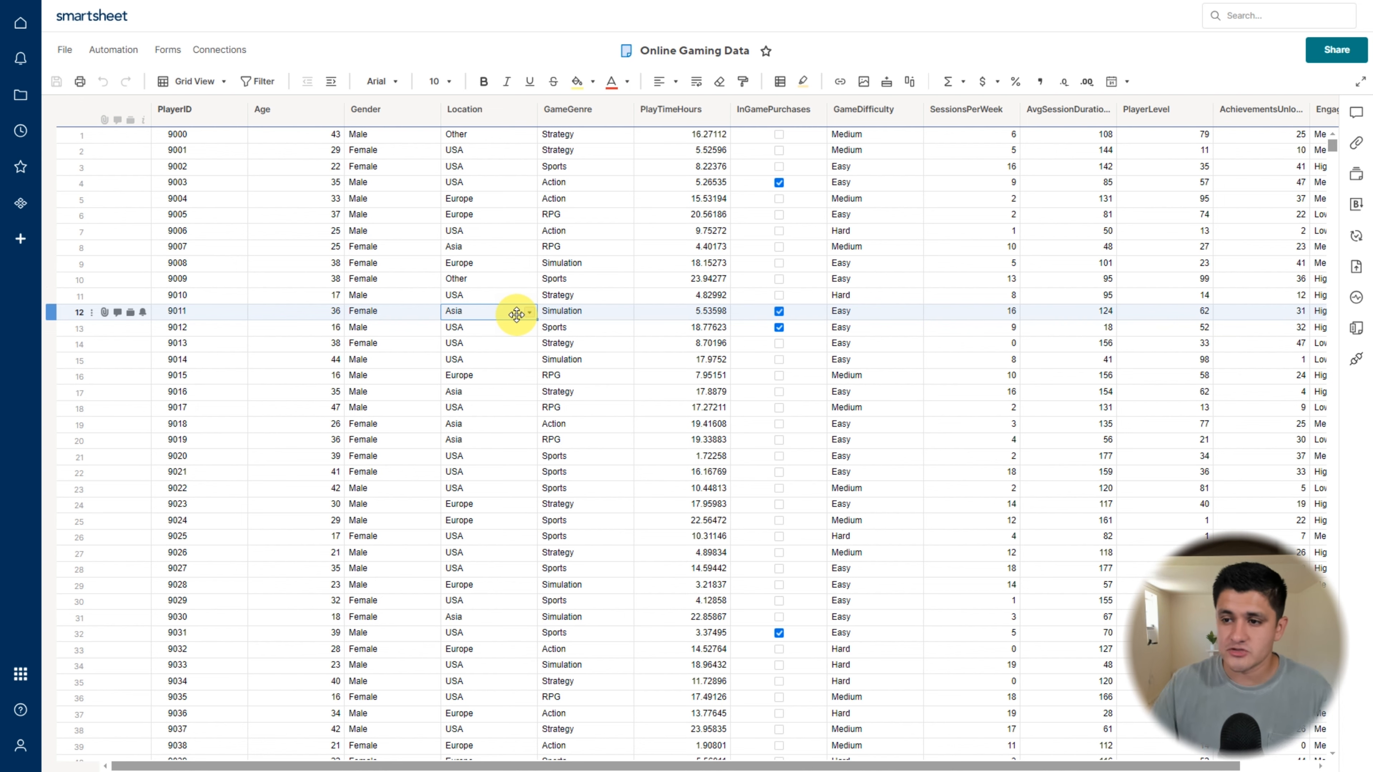
# - Examine how far the rows of the Online Gaming Data sheet extend and what its columns contain, including InGamePurchases
pyautogui.hotkey('ctrl', 'Down')
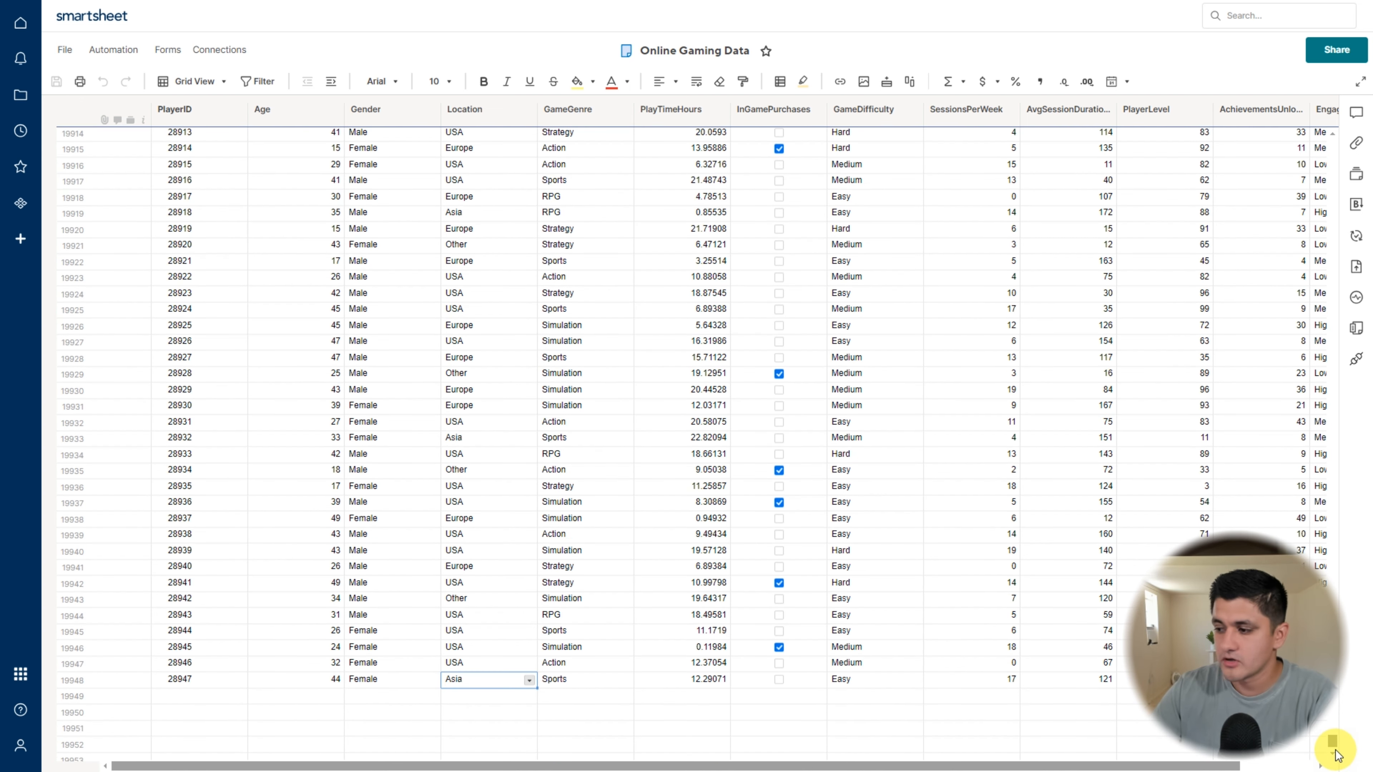
pyautogui.moveTo(1333, 749); pyautogui.dragTo(1303, 153)
pyautogui.click(970, 282)
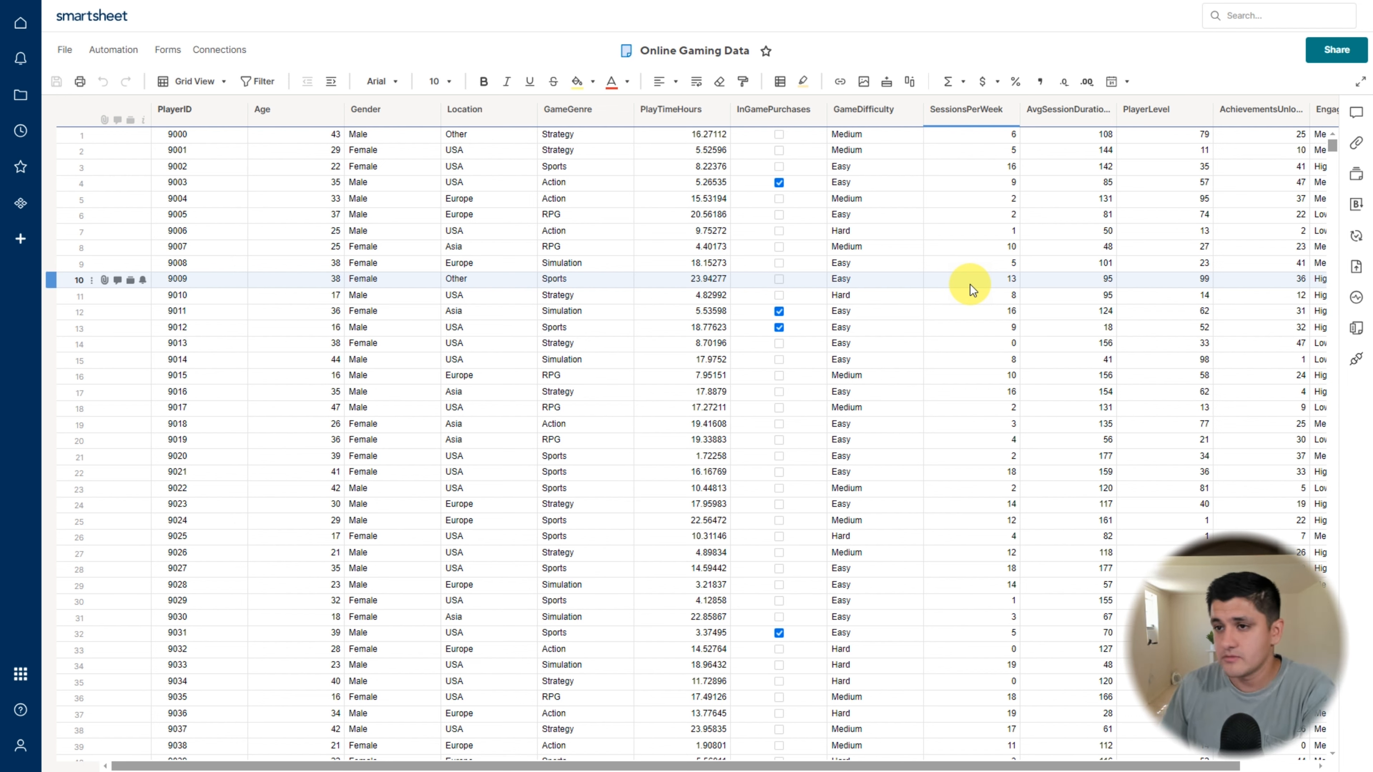
pyautogui.click(559, 281)
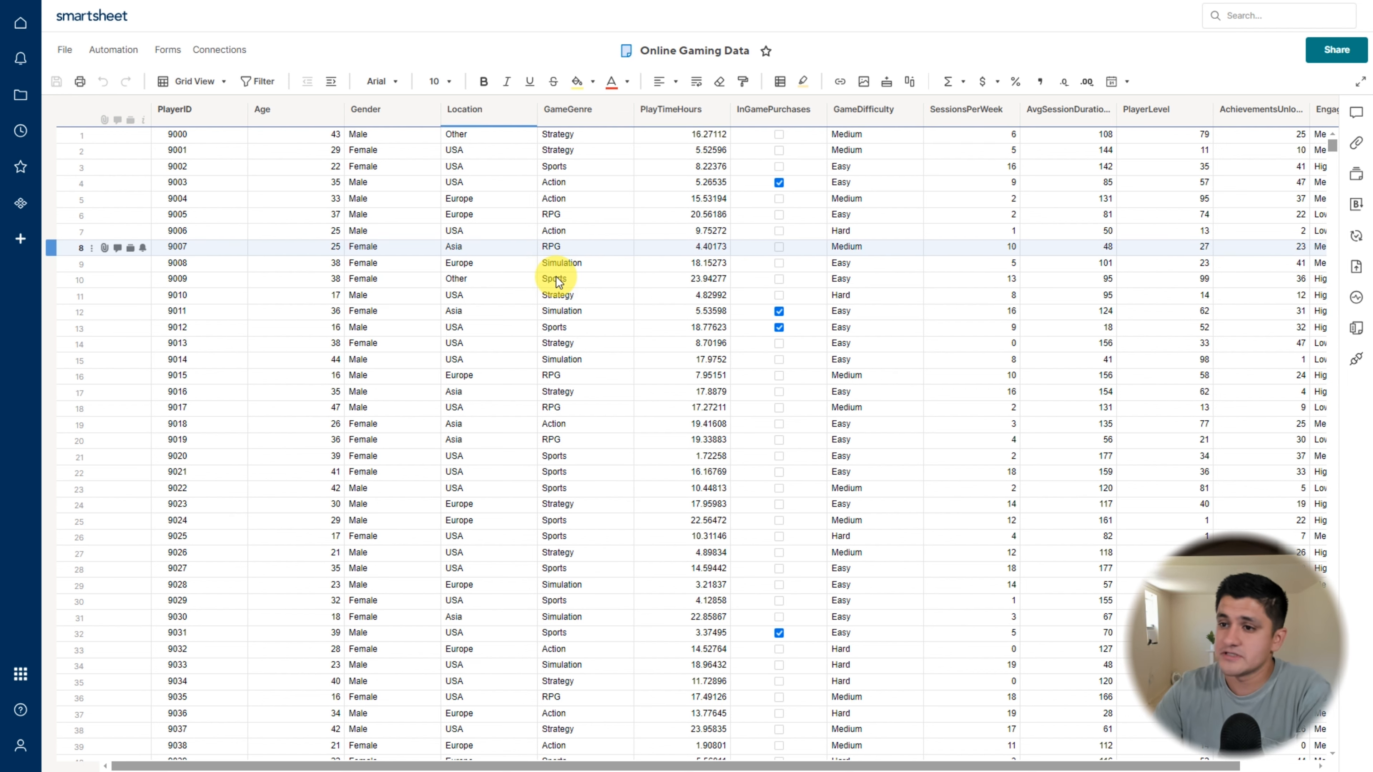
pyautogui.click(639, 285)
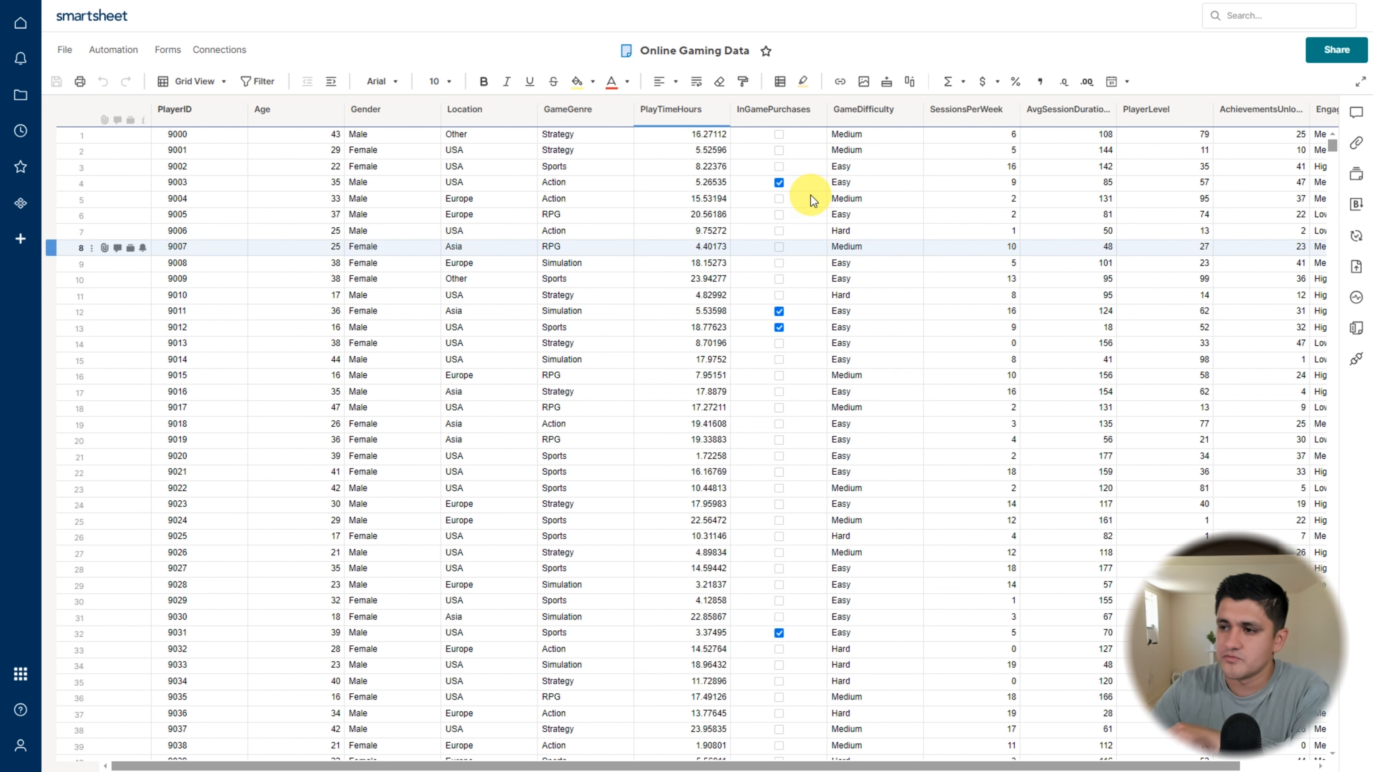
pyautogui.click(788, 246)
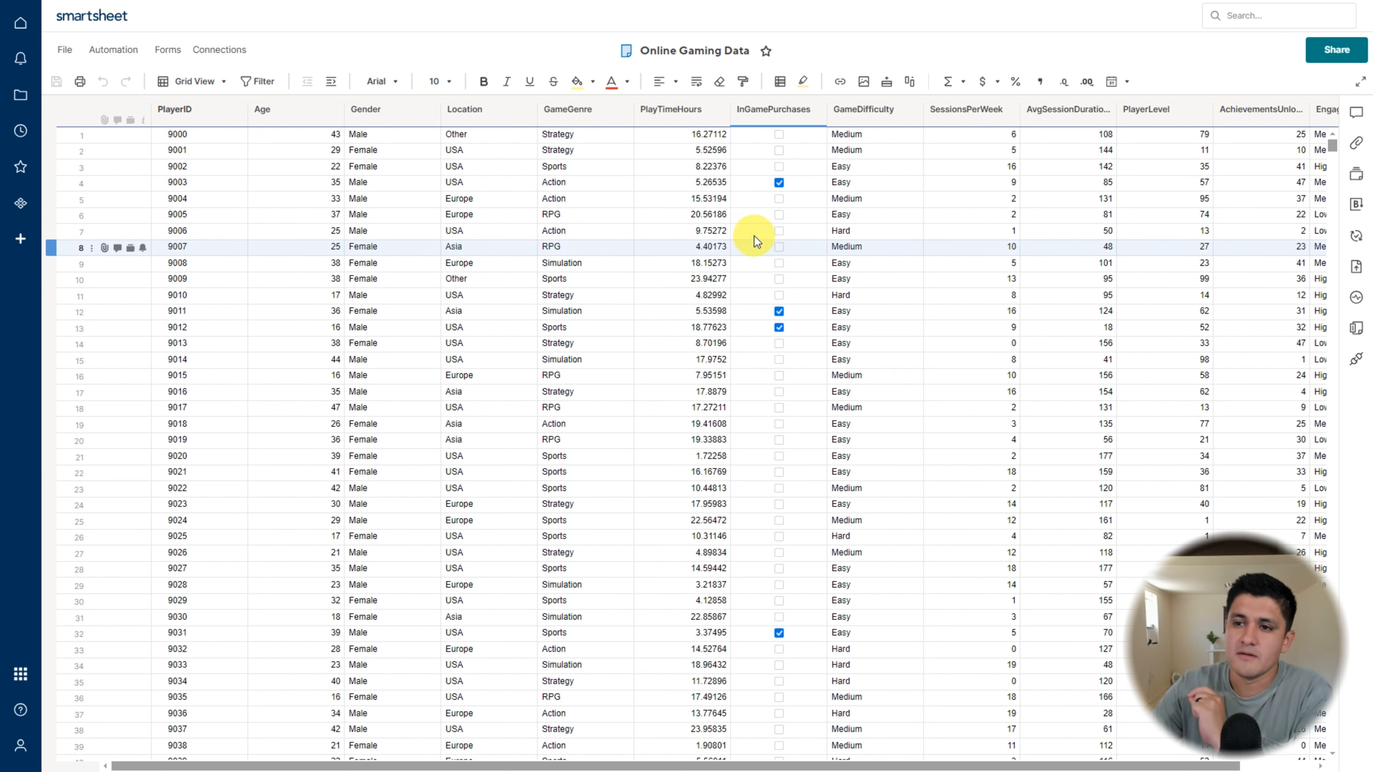
pyautogui.click(763, 116)
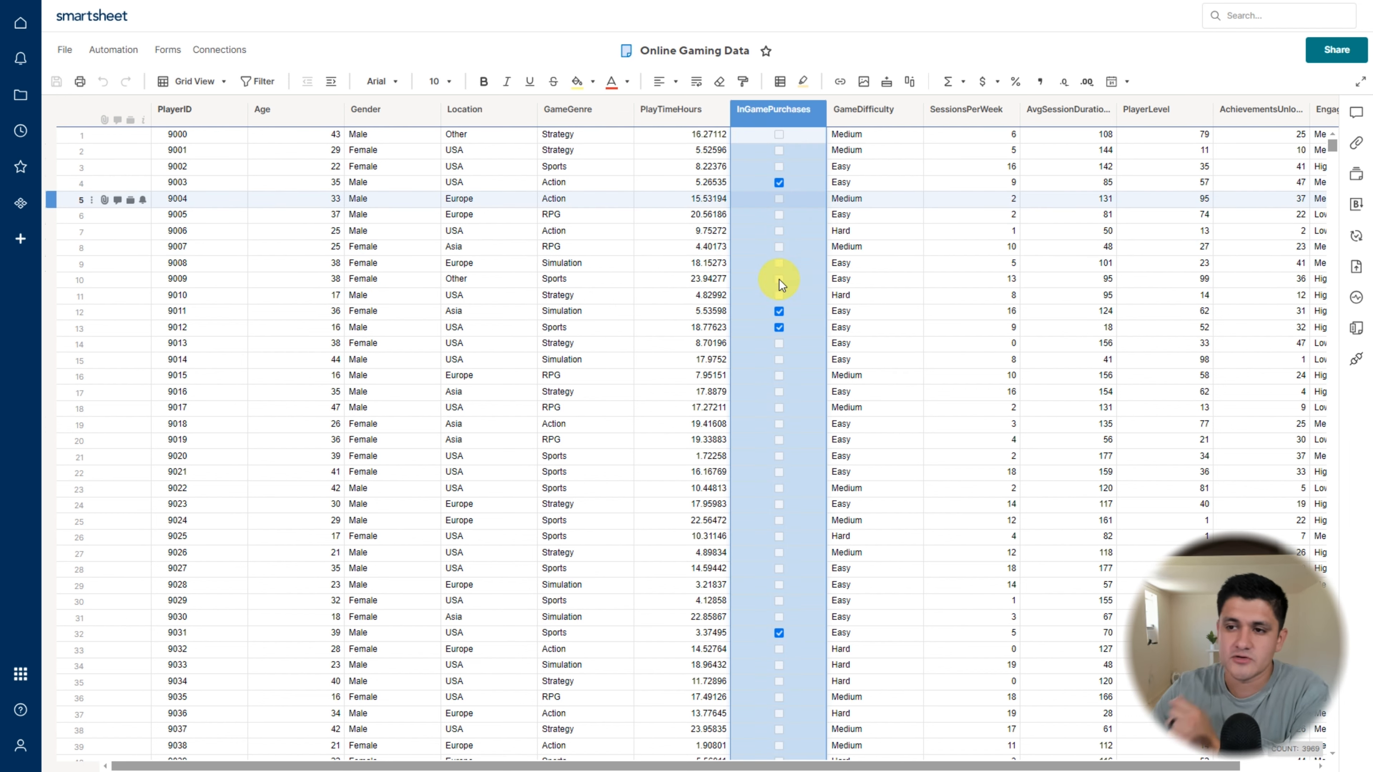
pyautogui.click(554, 300)
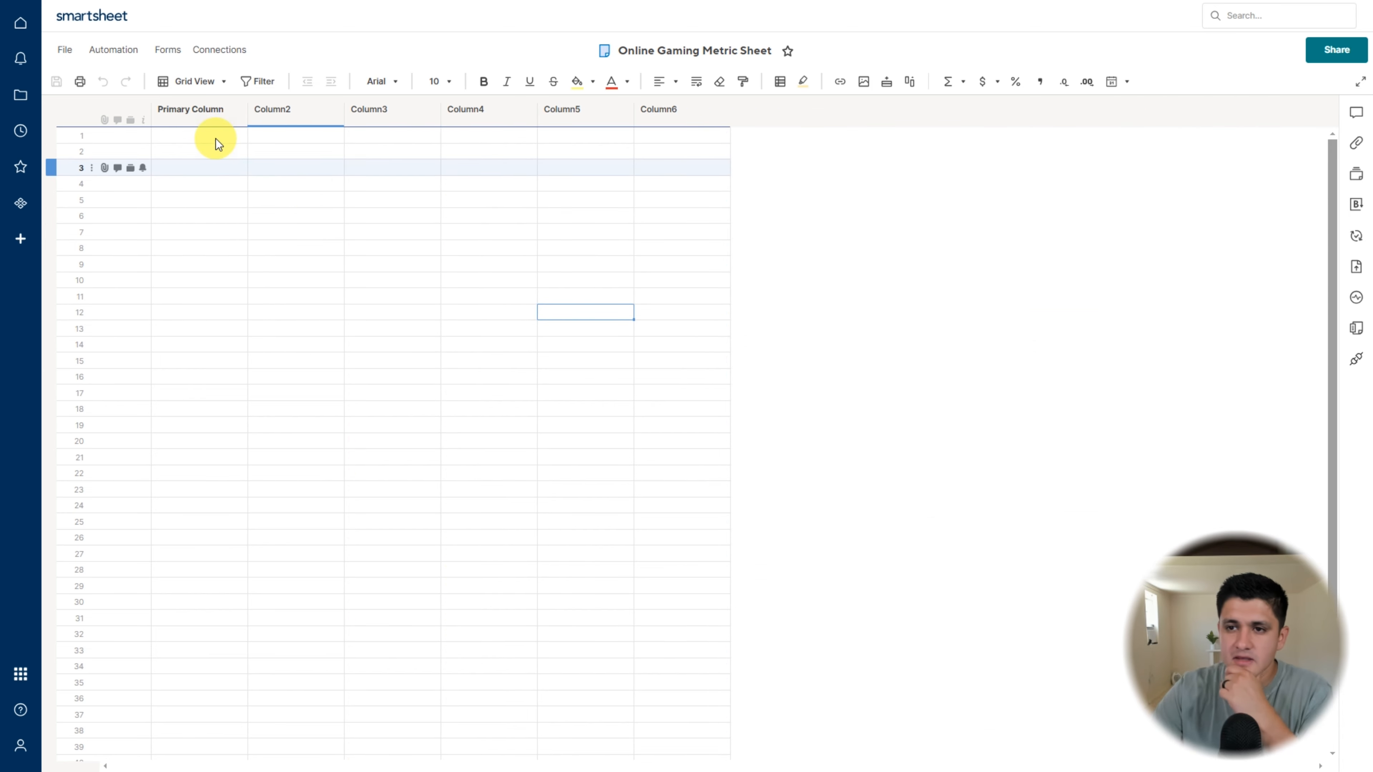
# - In the Online Gaming Metric Sheet, enter Gender, Male and Female in rows 2 to 4 of the Primary Column
pyautogui.click(216, 136)
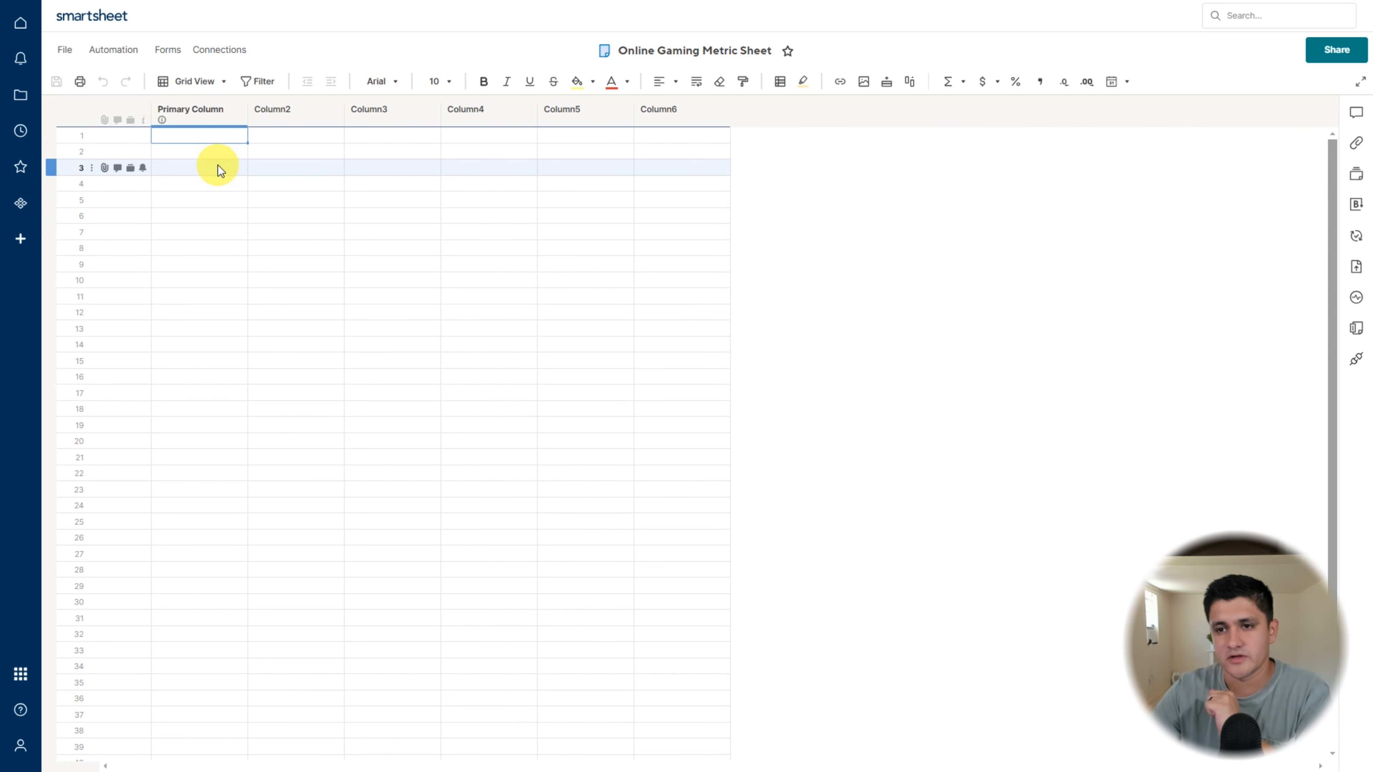
pyautogui.click(223, 154)
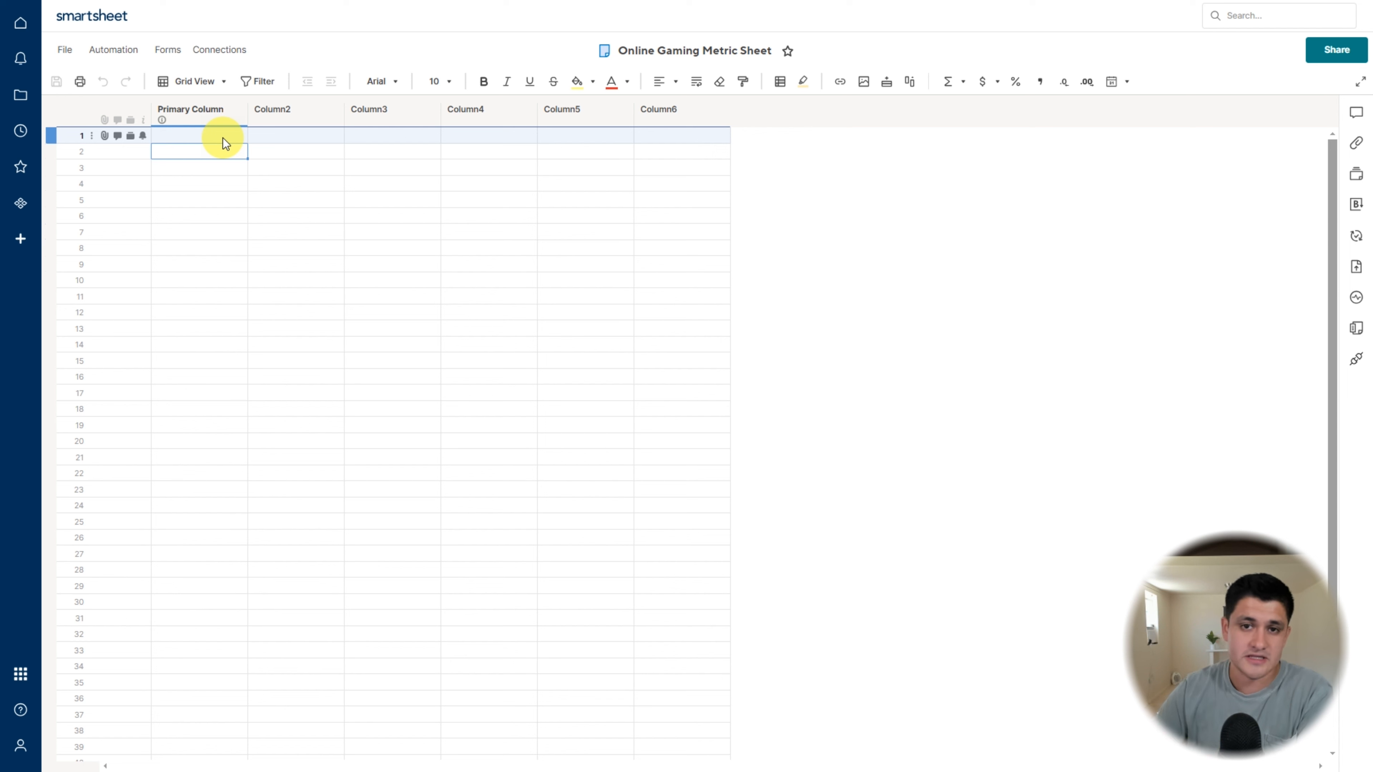
pyautogui.write('Gender')
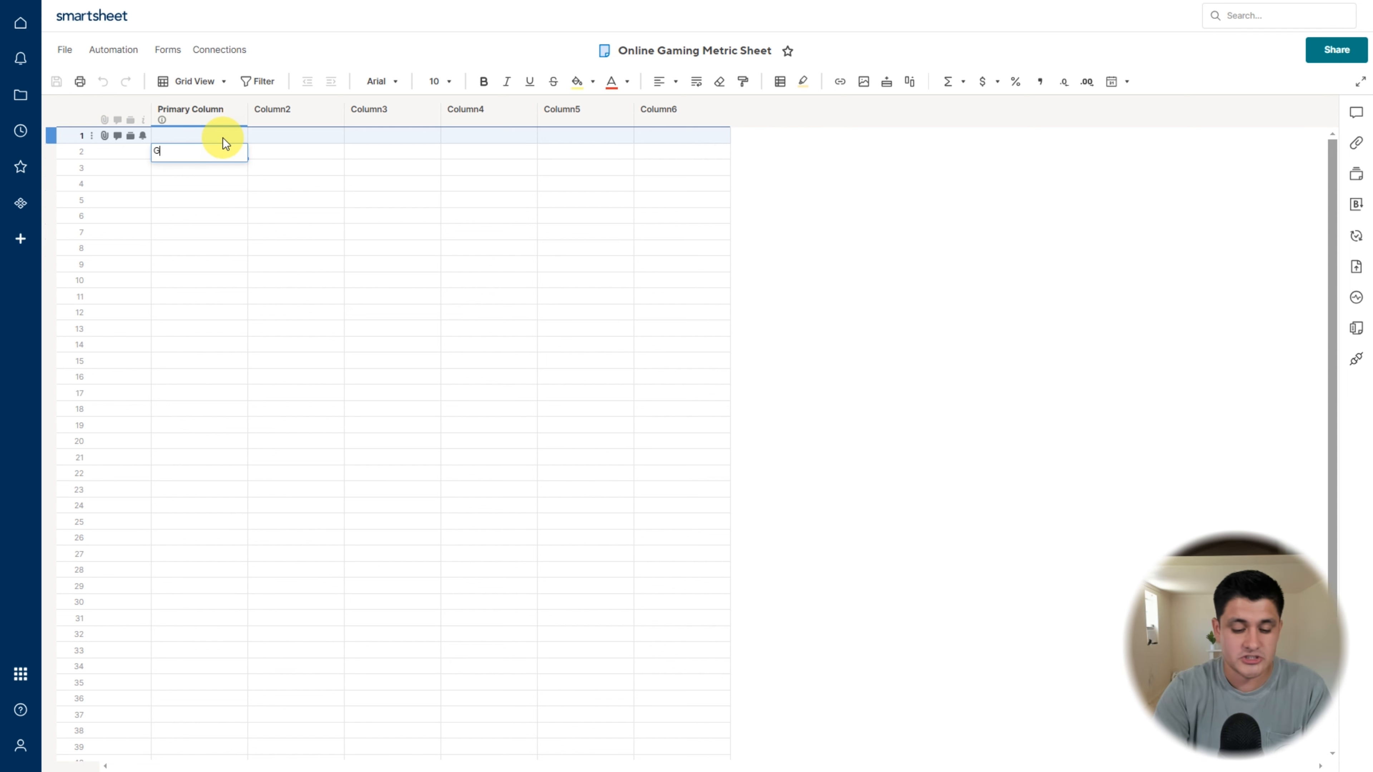
pyautogui.press('Return')
pyautogui.write('Male')
pyautogui.press('Return')
pyautogui.write('Femalke')
pyautogui.press('BackSpace')
pyautogui.press('BackSpace')
pyautogui.write('e')
# - Indent the Male and Female rows so they become children of the Gender row
pyautogui.moveTo(224, 166); pyautogui.dragTo(210, 183)
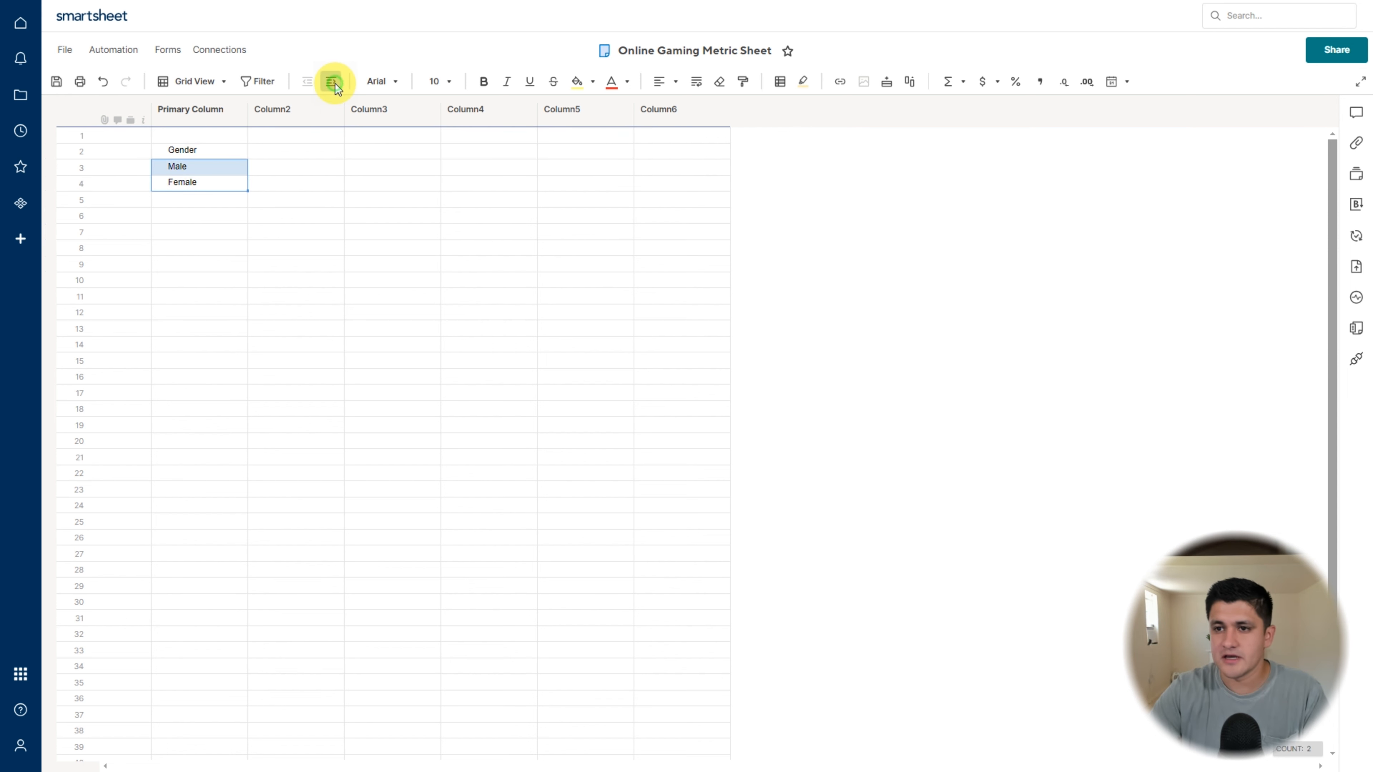
pyautogui.click(332, 83)
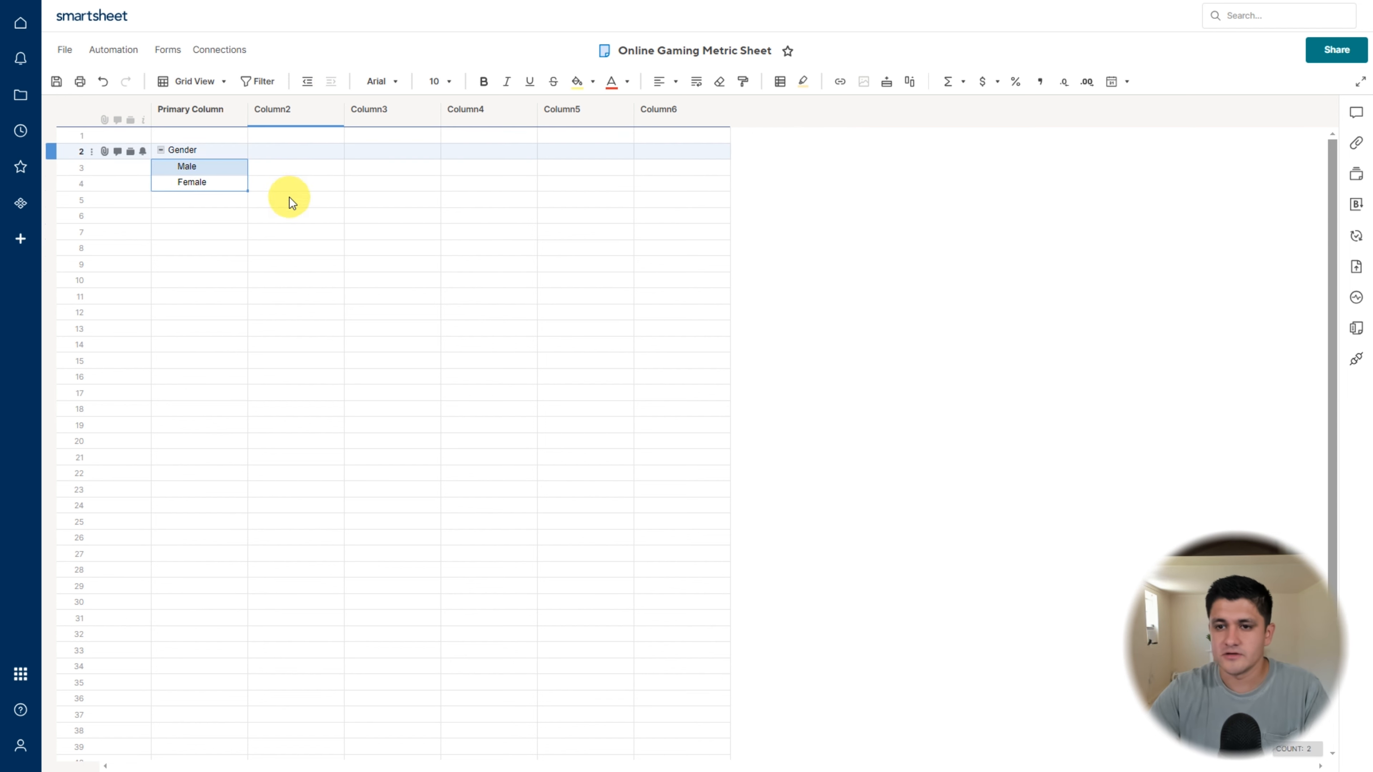
pyautogui.click(219, 167)
pyautogui.click(315, 180)
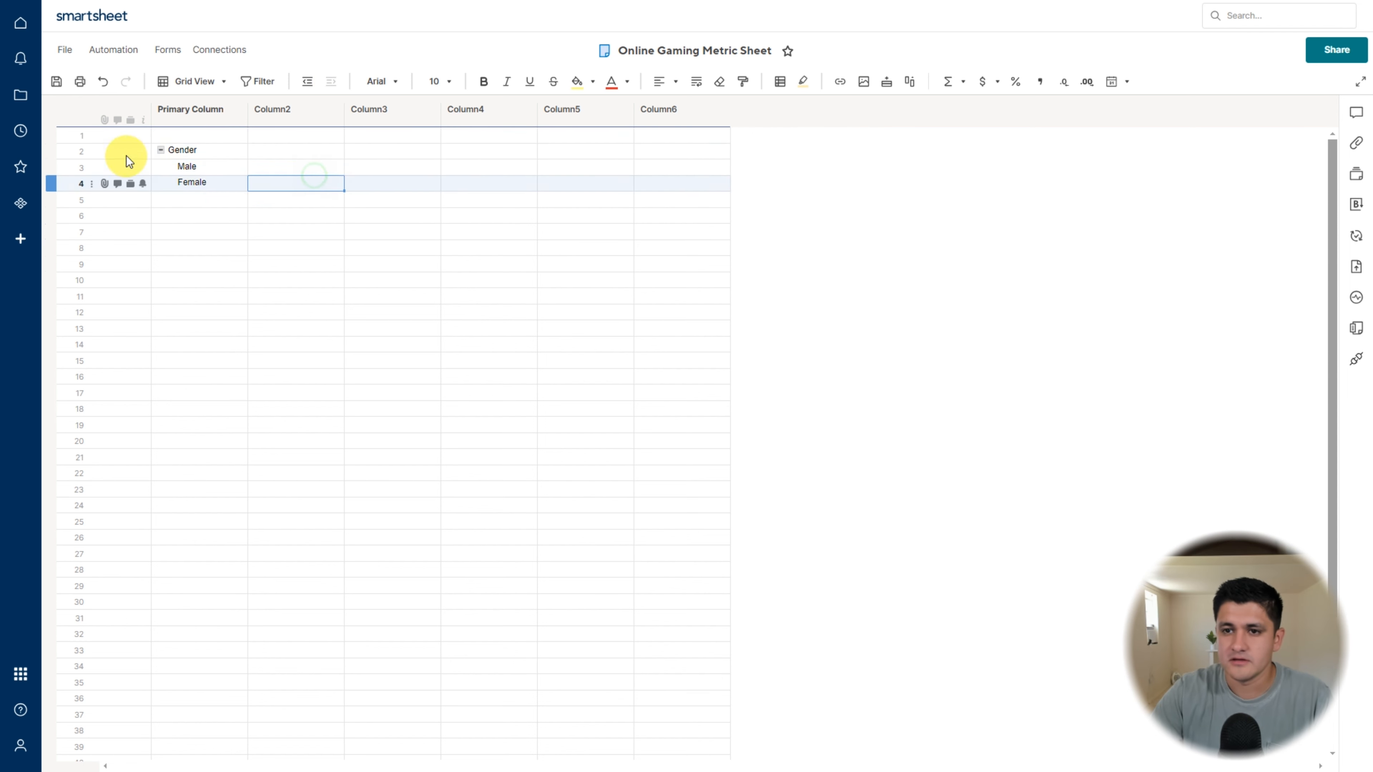
# - Rename Column2 to Count through its column properties
pyautogui.click(274, 168)
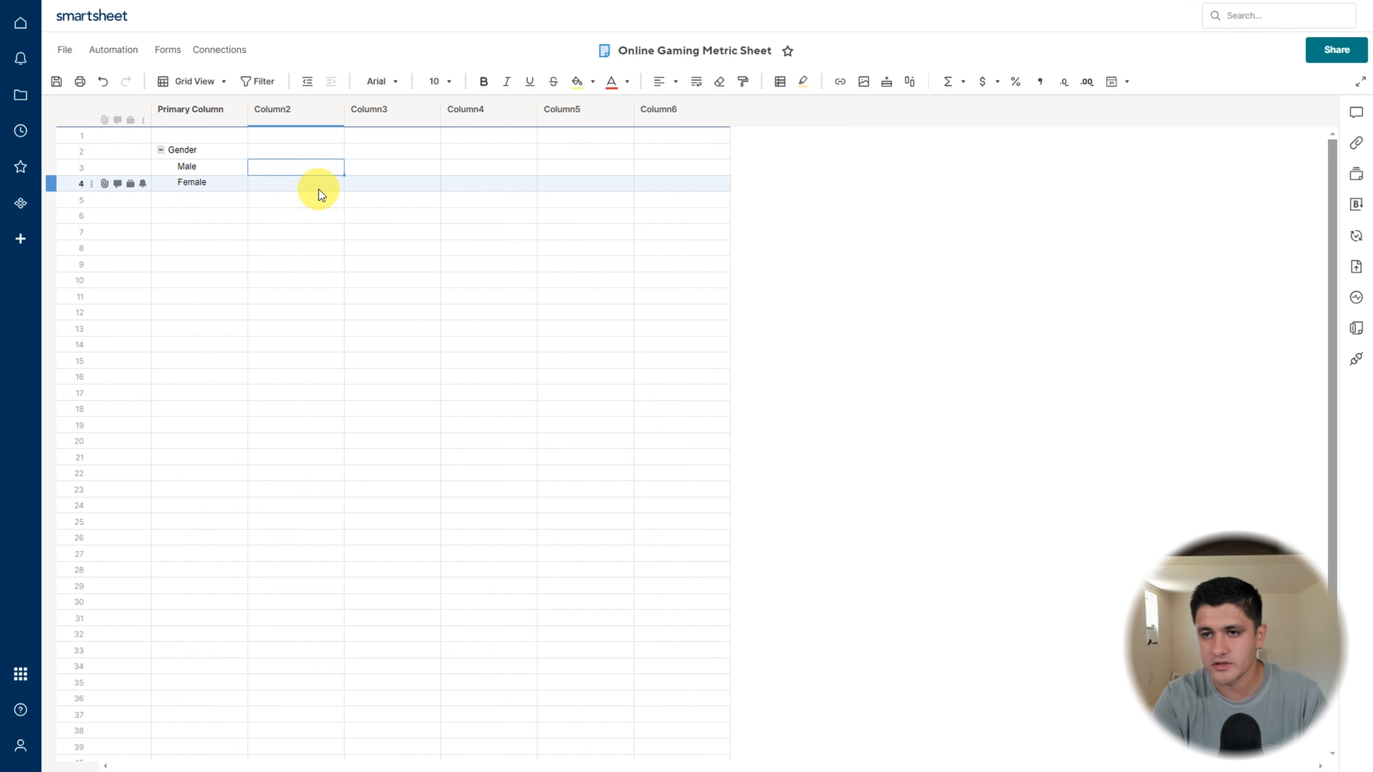
pyautogui.rightClick(308, 119)
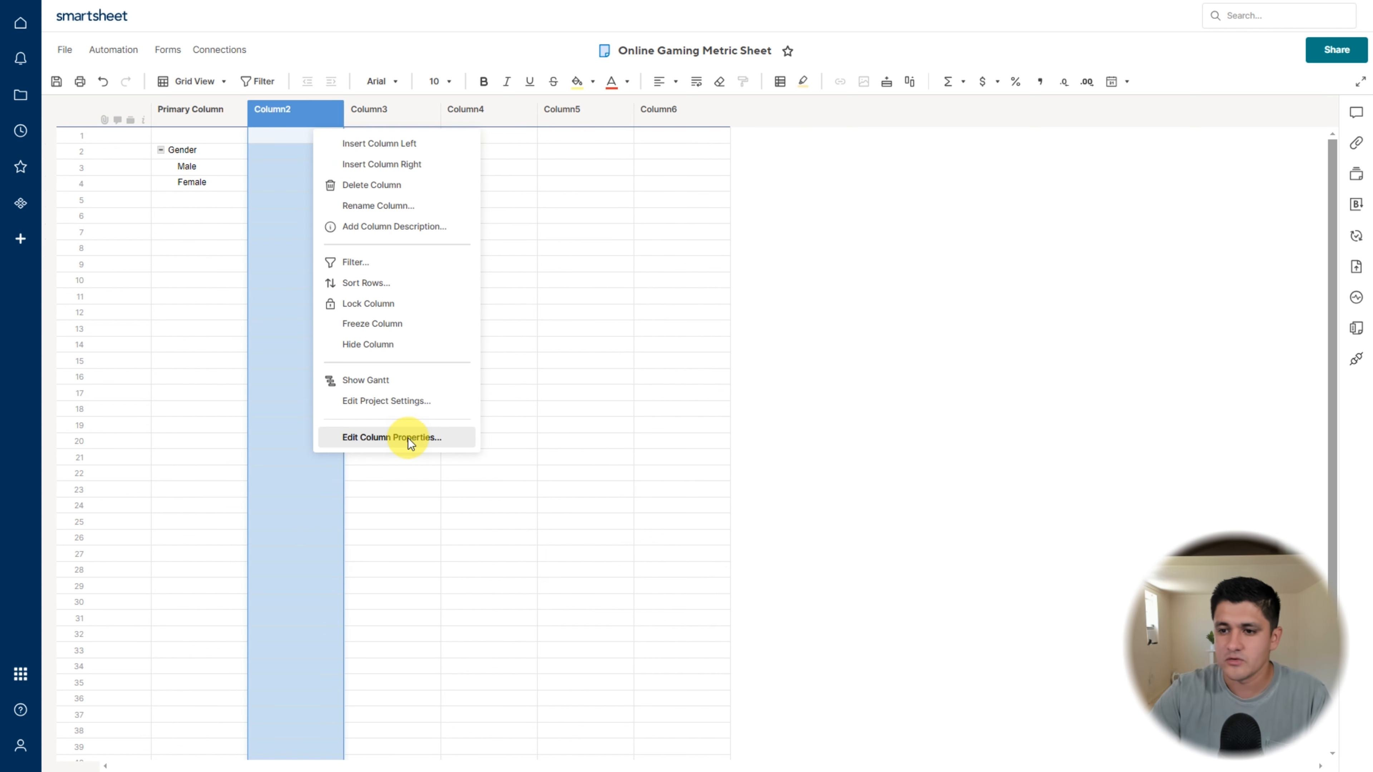
pyautogui.click(407, 438)
pyautogui.write('Count')
pyautogui.press('Return')
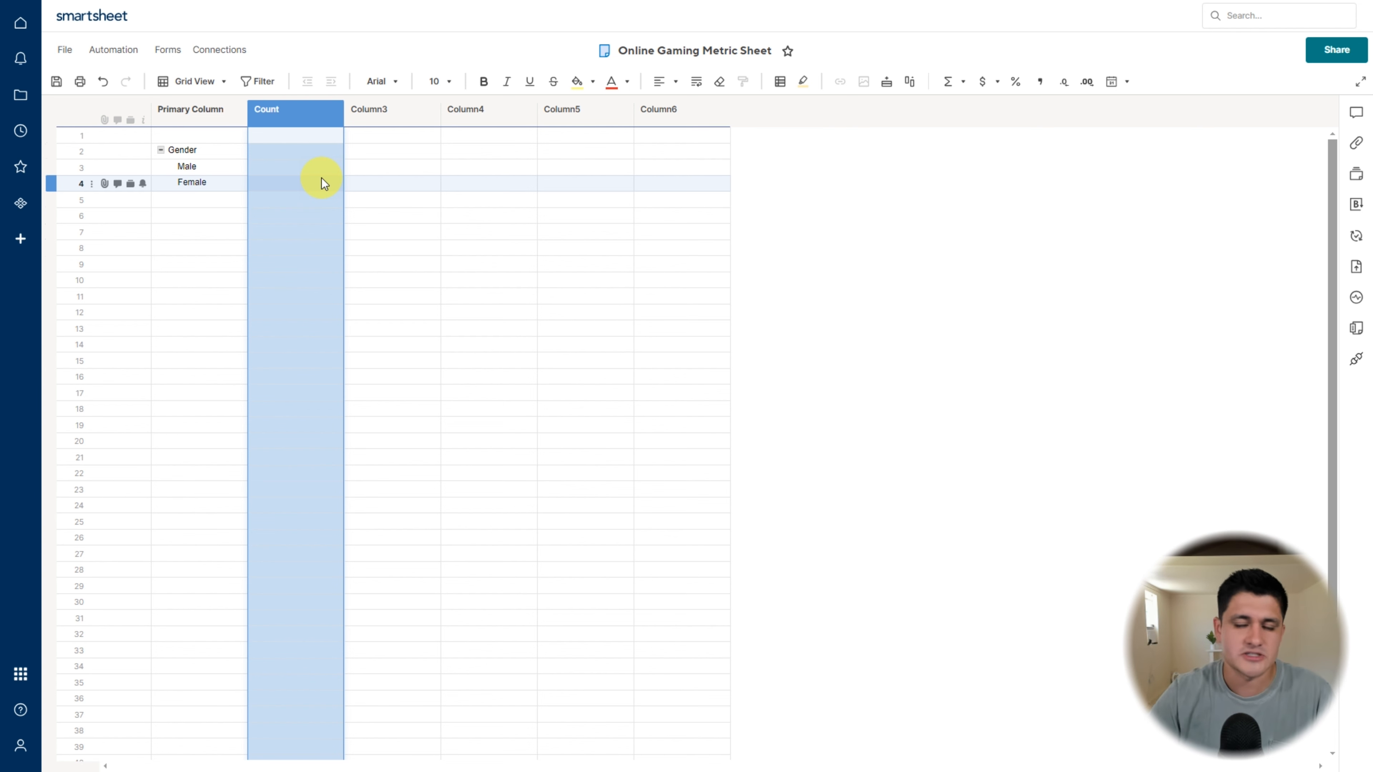
# - Begin a COUNTIFS formula in the Count cell of the Male row, up to its opening parenthesis
pyautogui.click(309, 172)
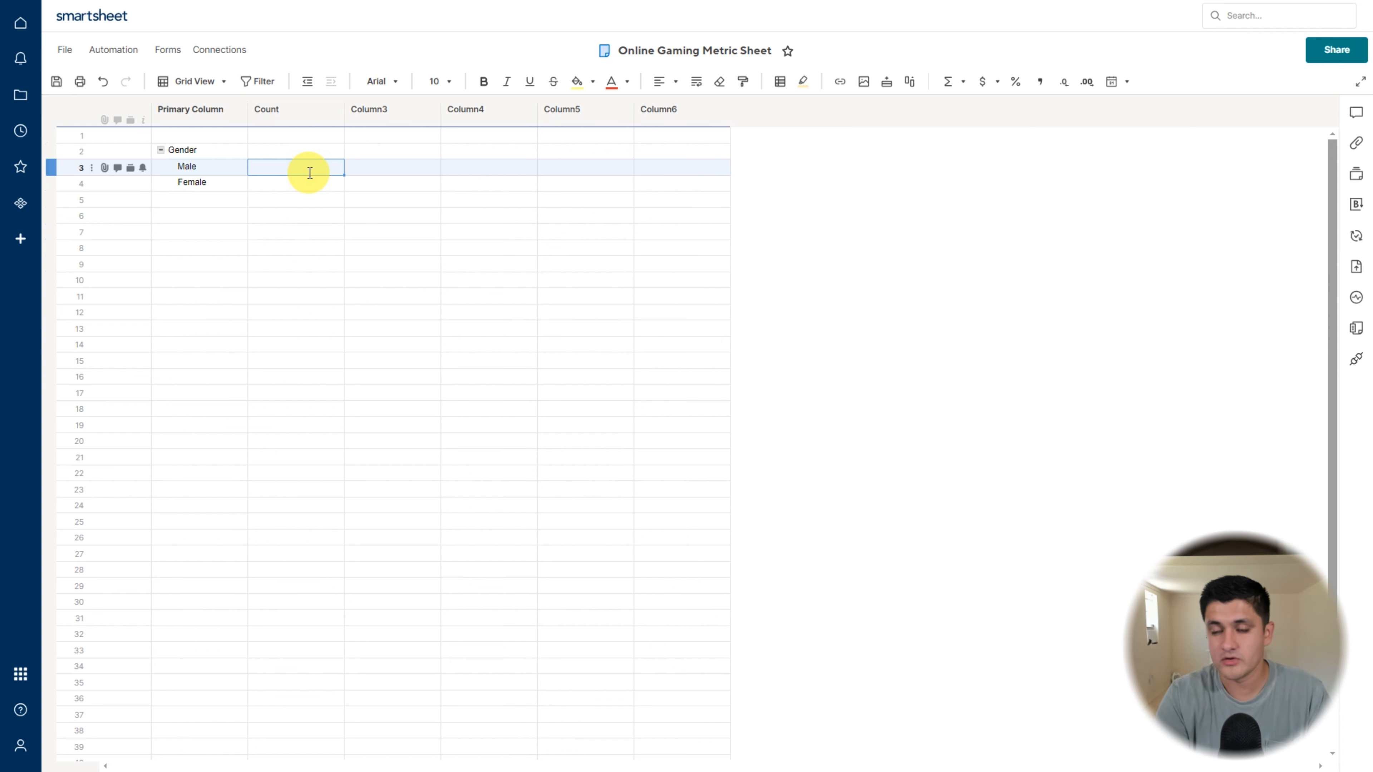
pyautogui.write('=count')
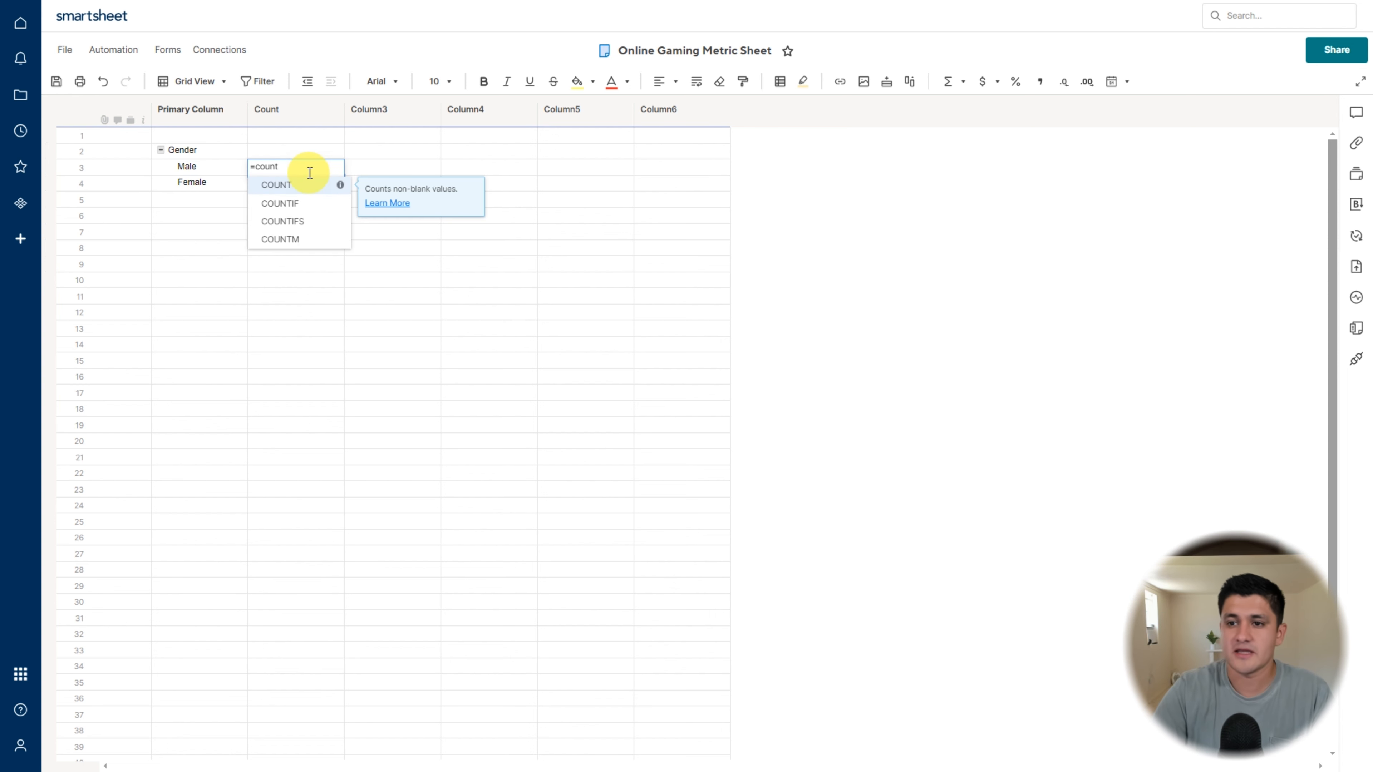
pyautogui.press('Down')
pyautogui.press('Down')
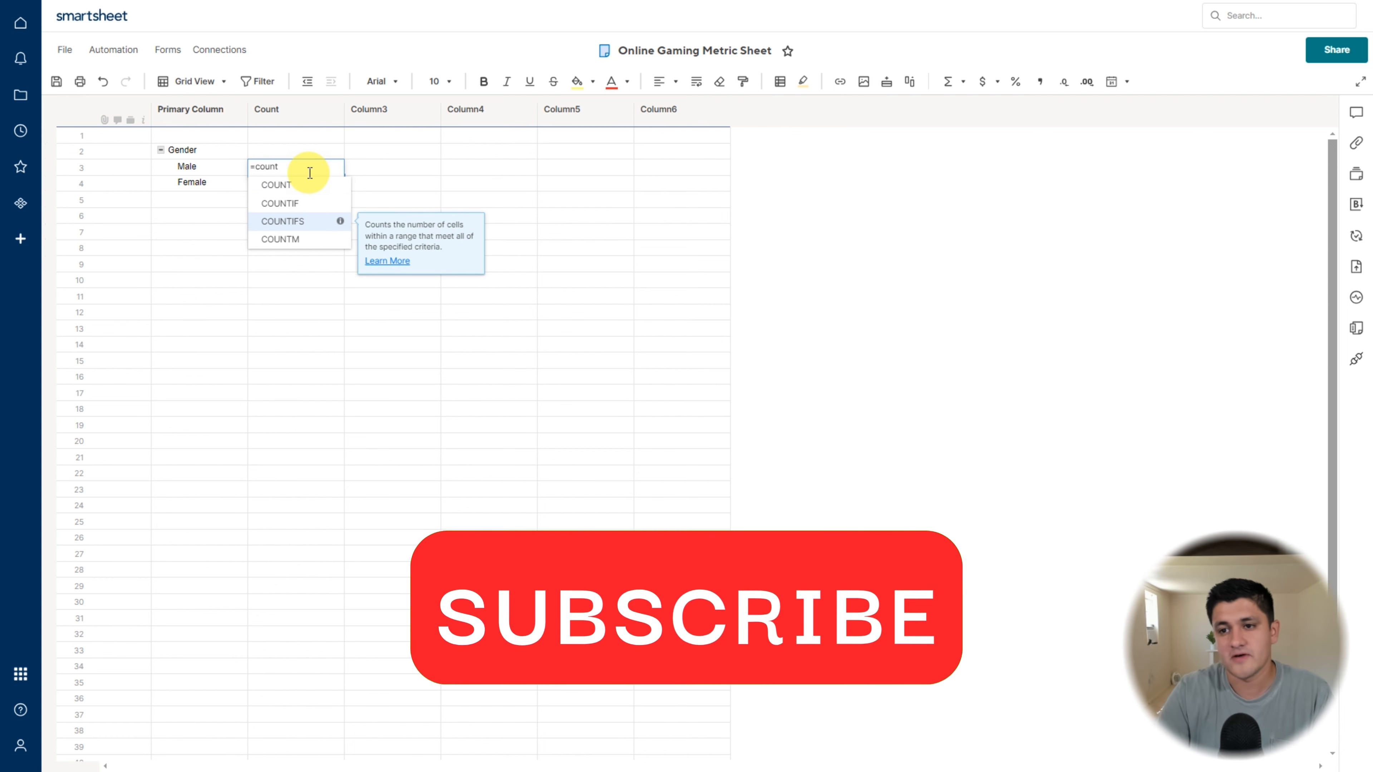
pyautogui.press('Return')
pyautogui.press('BackSpace')
pyautogui.press('BackSpace')
pyautogui.press('BackSpace')
pyautogui.press('BackSpace')
pyautogui.press('Tab')
pyautogui.press('capslock')
pyautogui.press('BackSpace')
pyautogui.write('IFS(')
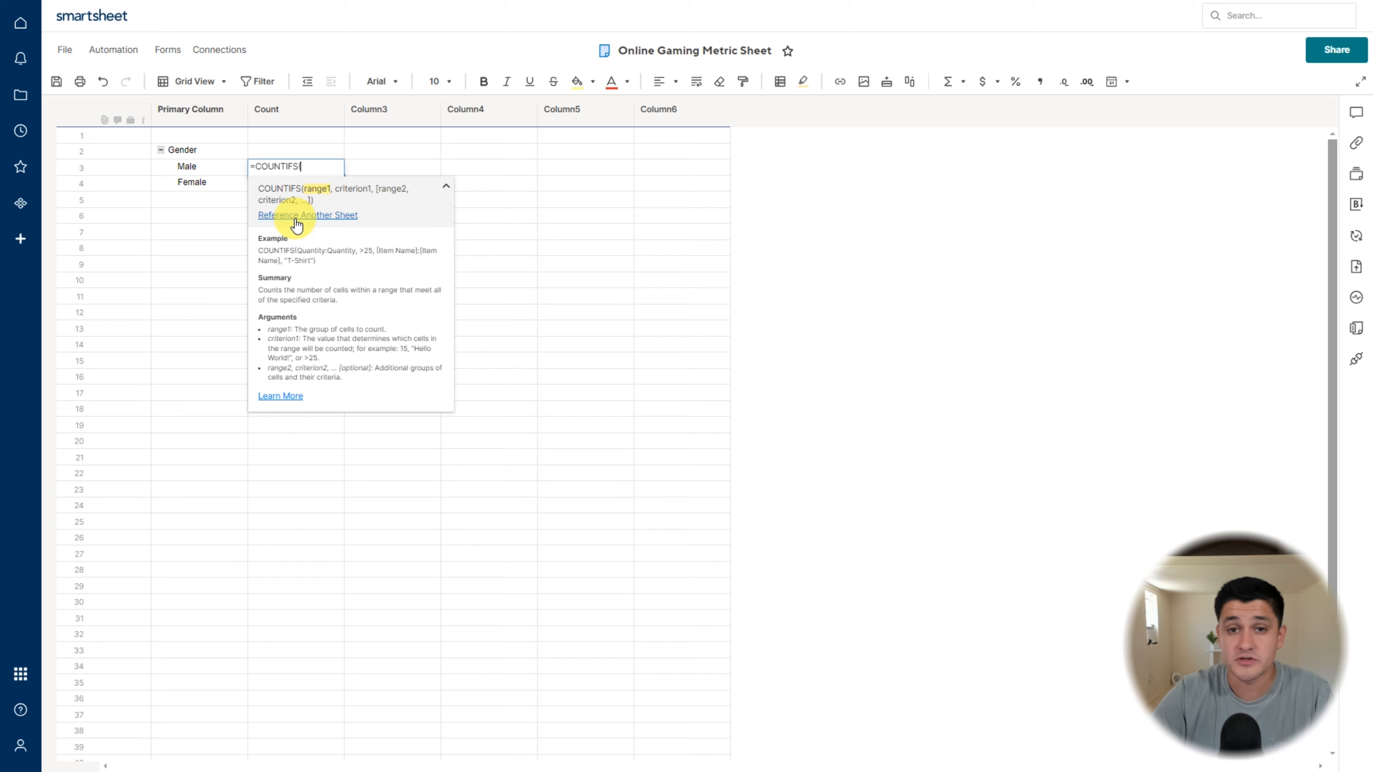
# - Insert a cross-sheet reference to the Gender column of Online Gaming Data as the formula's first range, naming the reference Gender
pyautogui.click(307, 215)
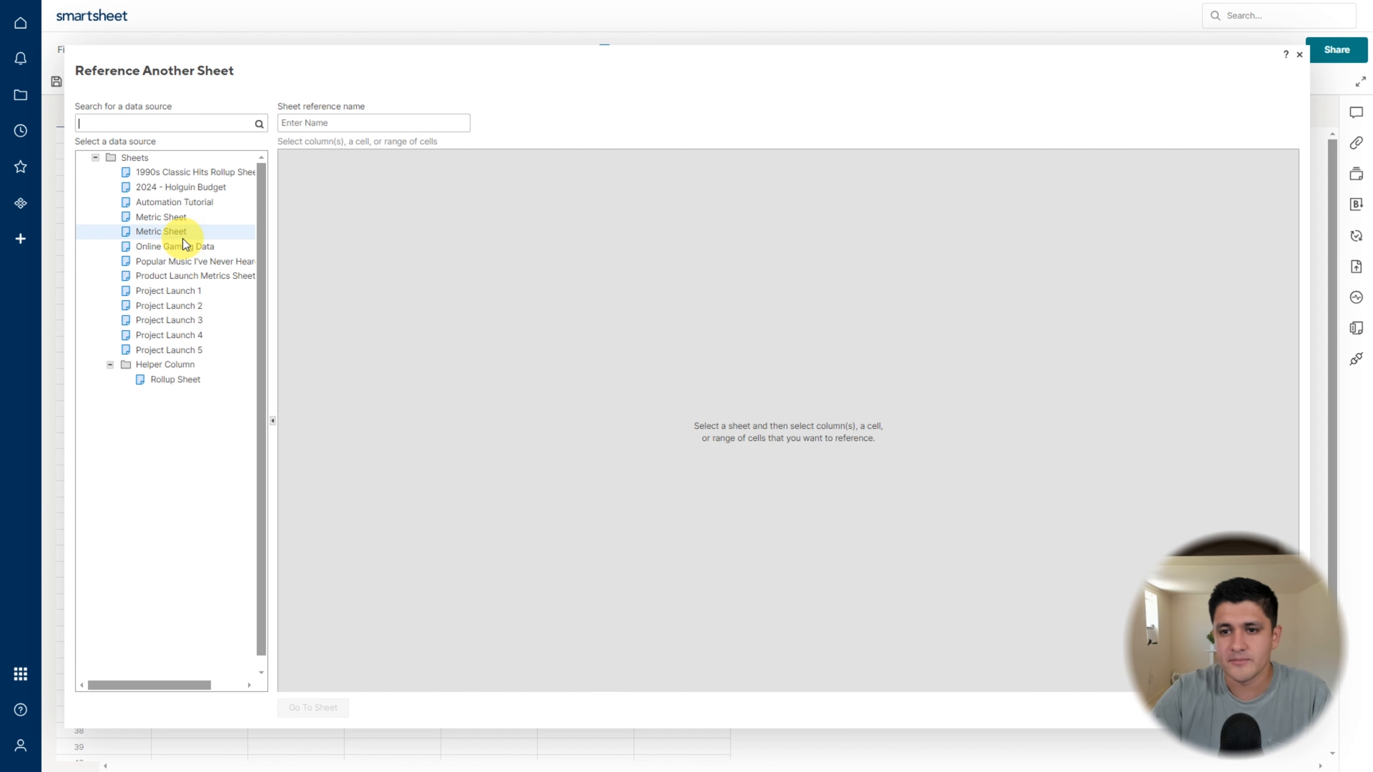
pyautogui.click(163, 247)
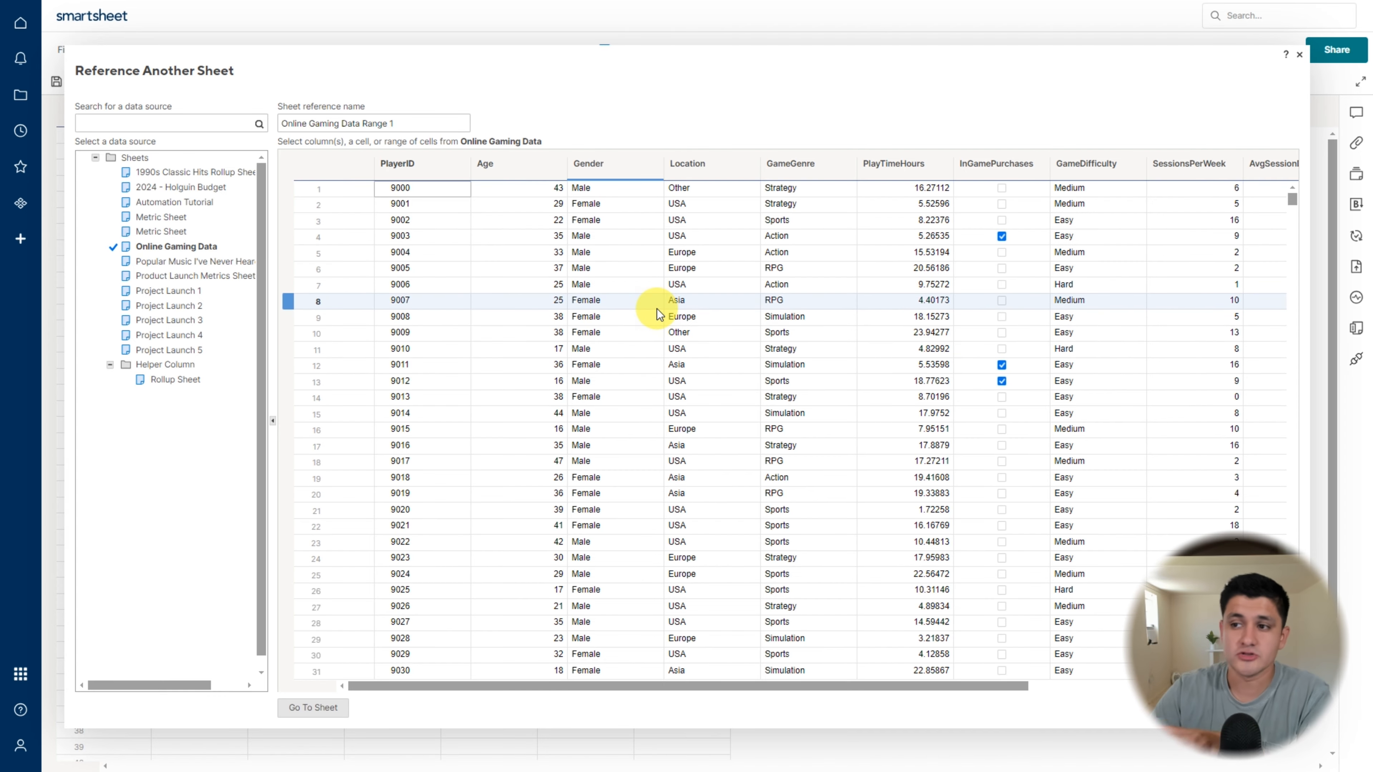
pyautogui.click(592, 166)
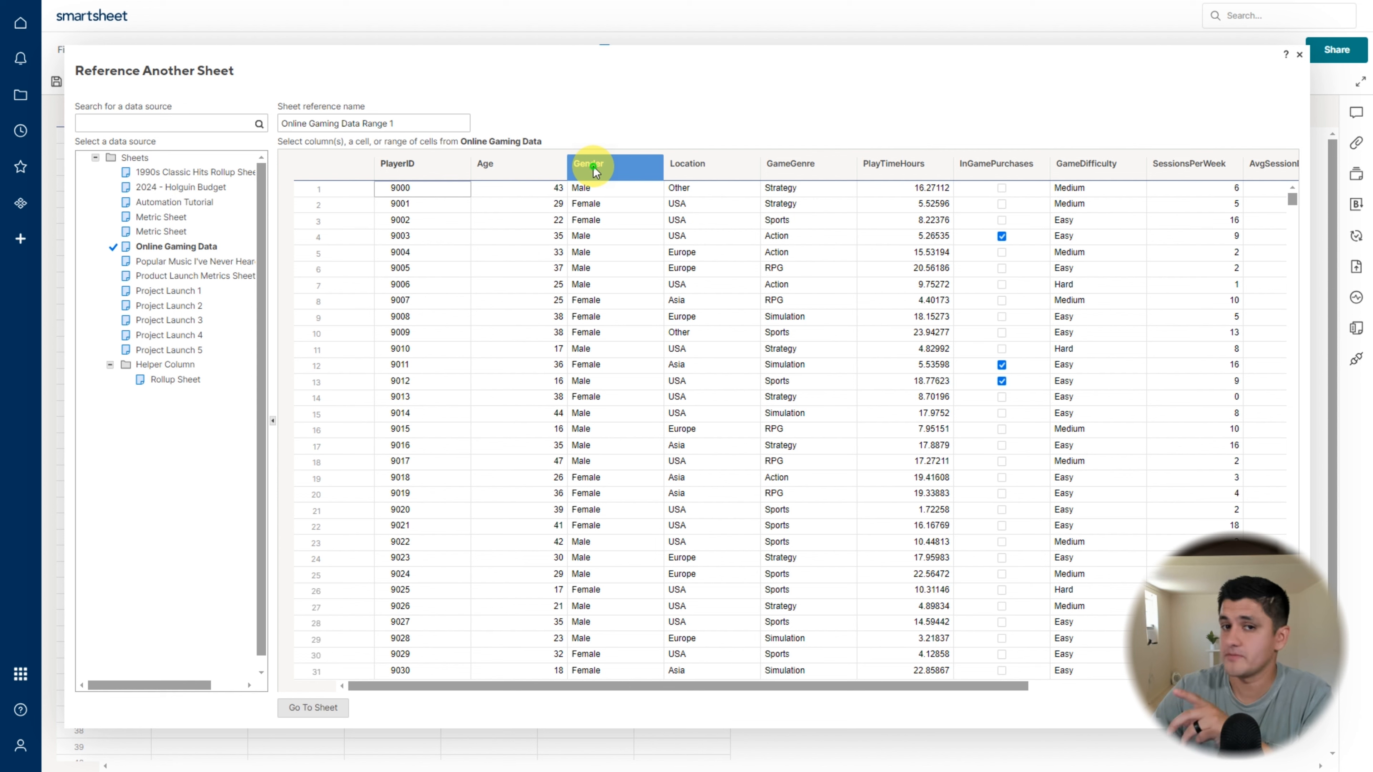
pyautogui.click(610, 162)
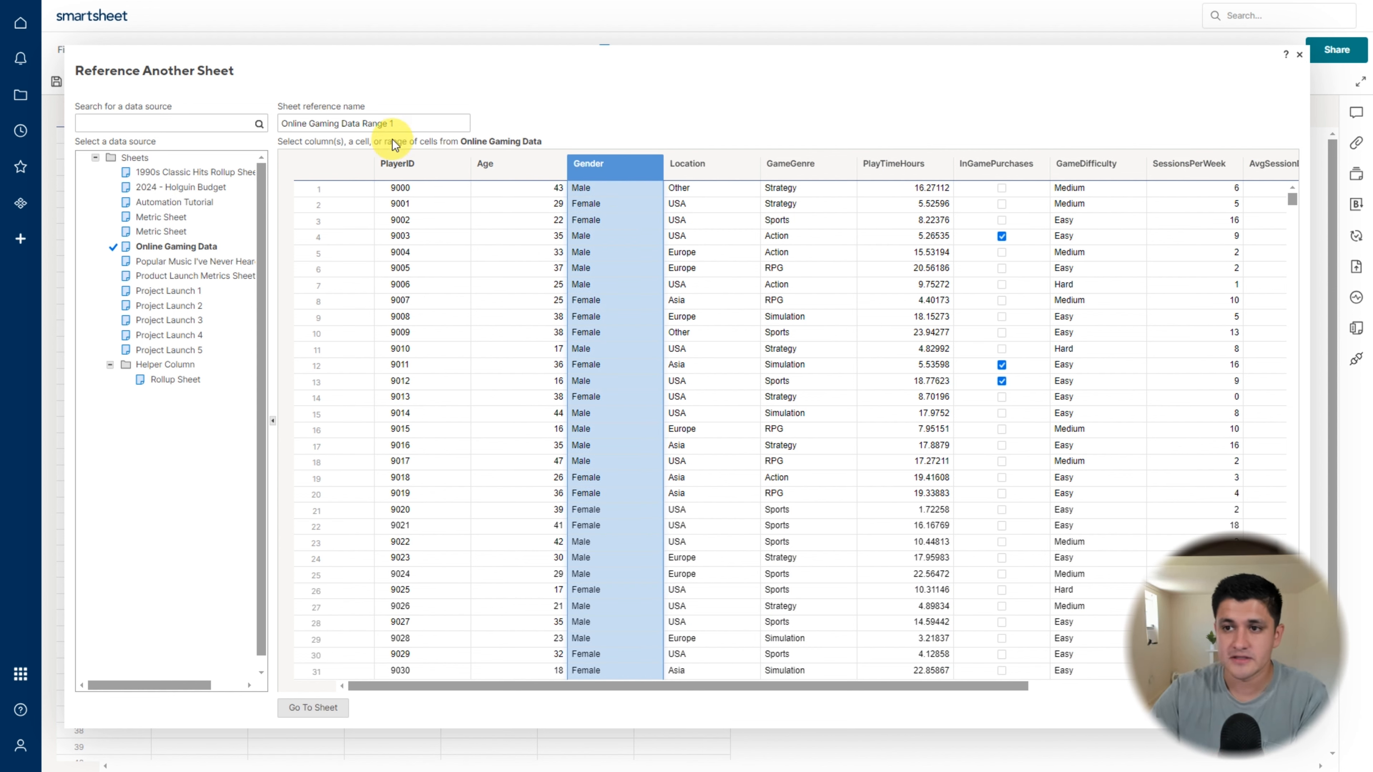
pyautogui.moveTo(405, 125); pyautogui.dragTo(284, 125)
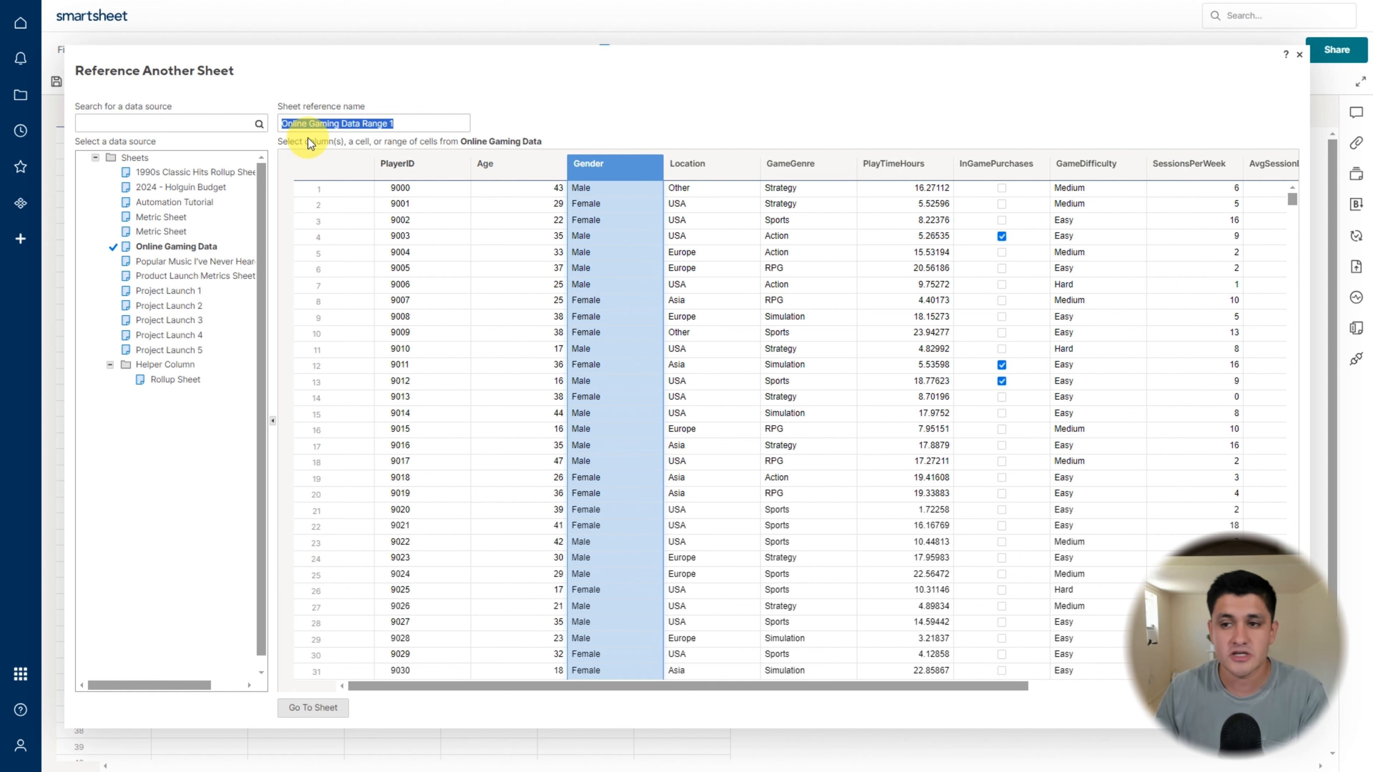
pyautogui.write('g')
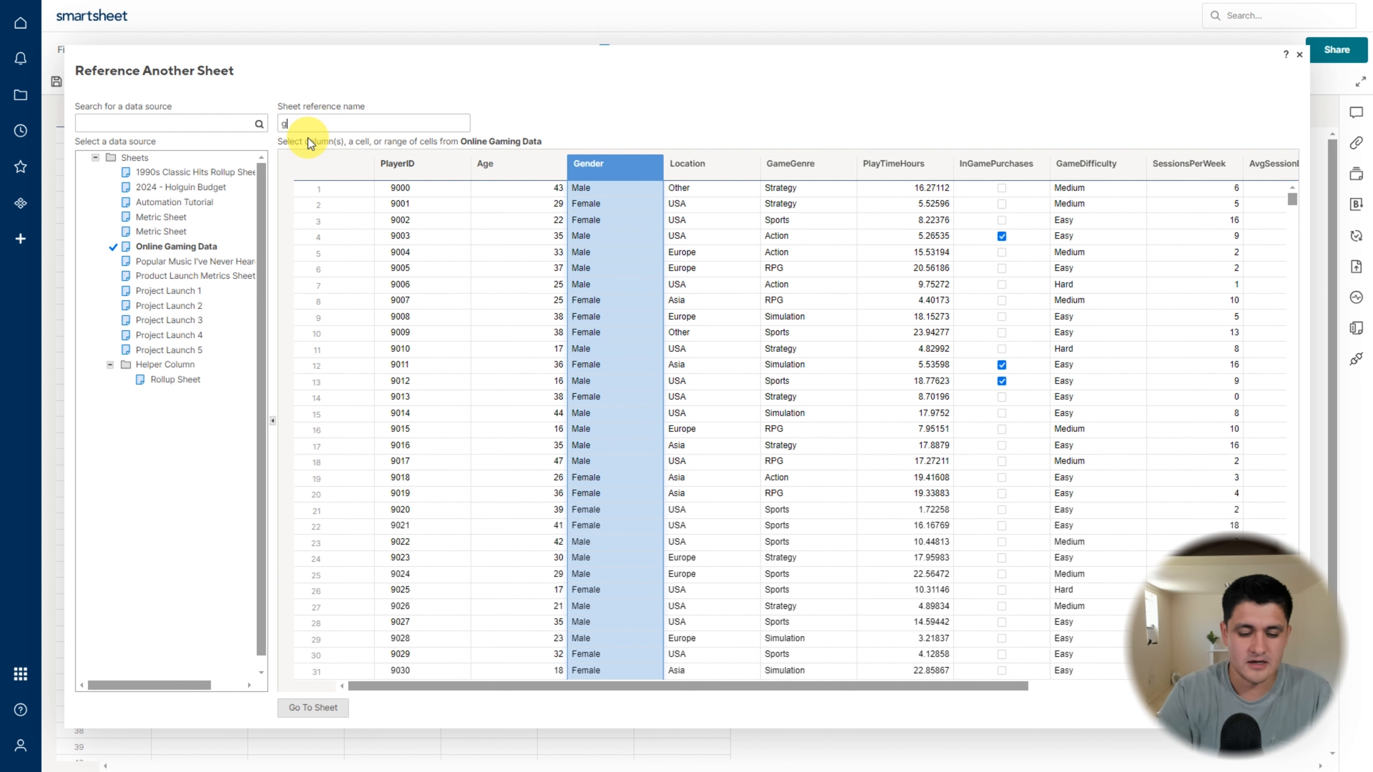
pyautogui.write('Gender')
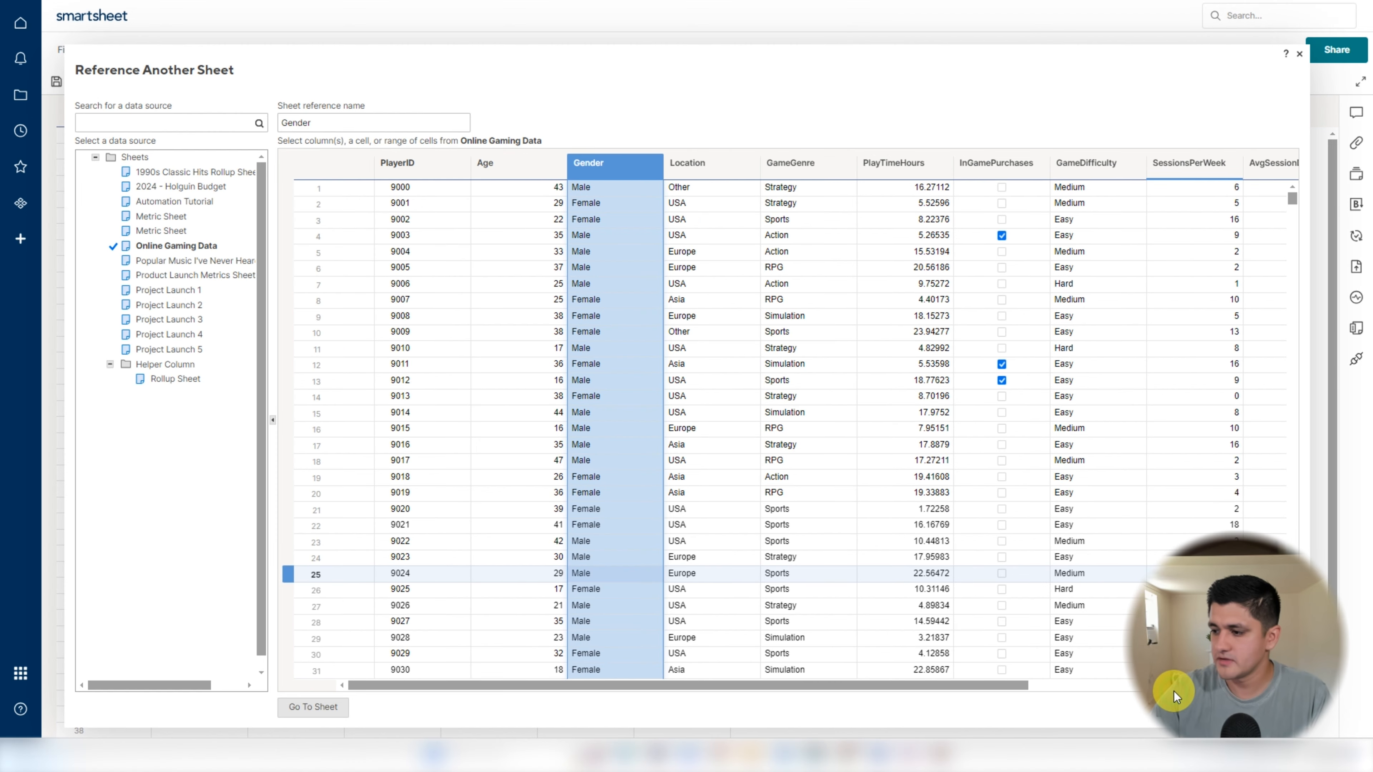
pyautogui.moveTo(1309, 194); pyautogui.dragTo(1091, 198)
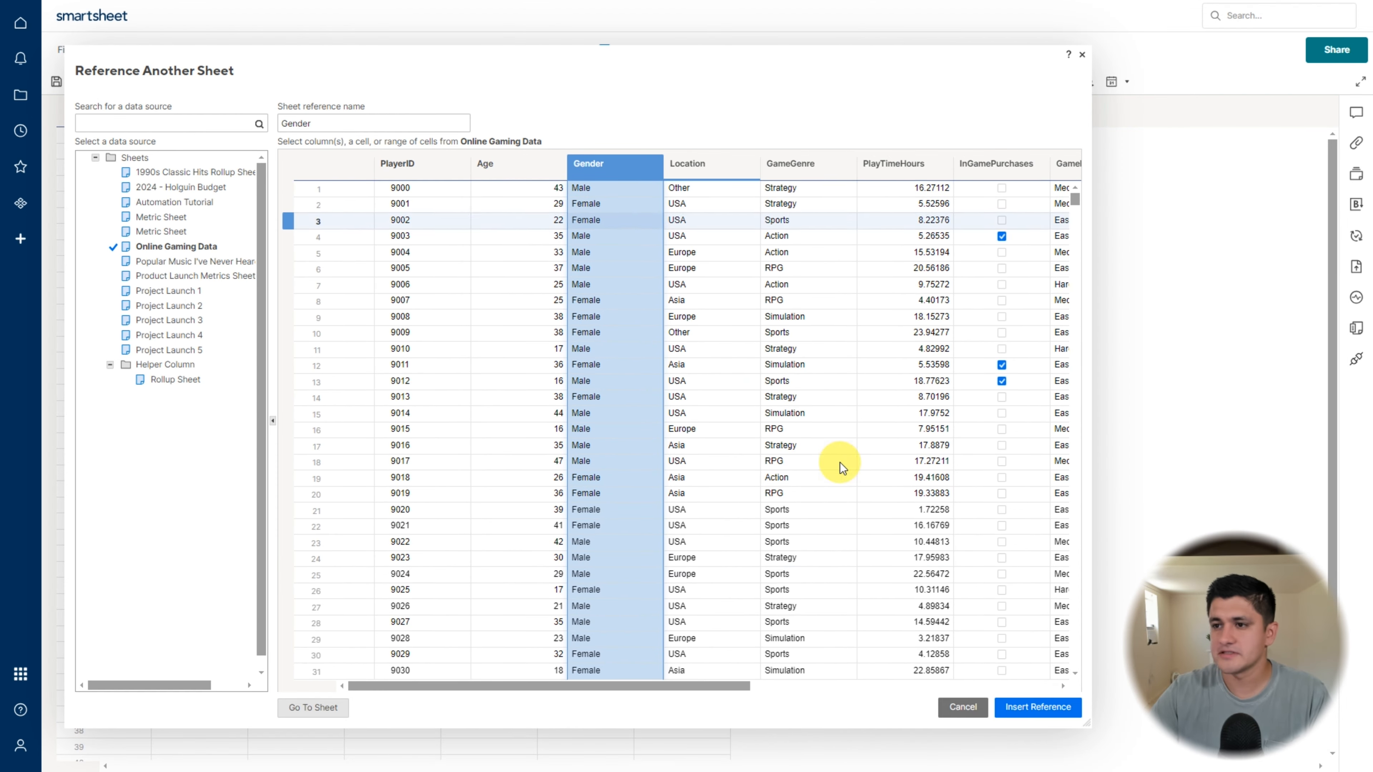
pyautogui.click(1038, 708)
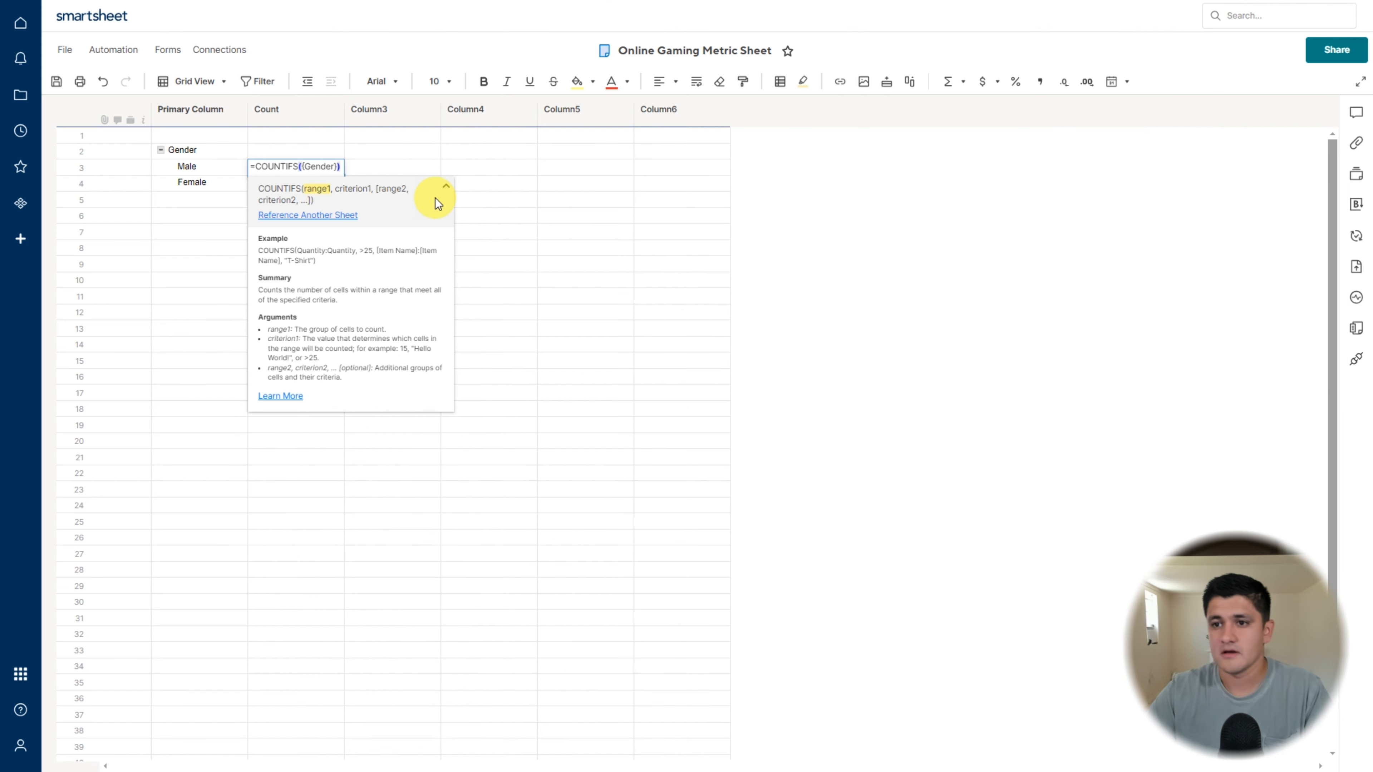
pyautogui.write(',')
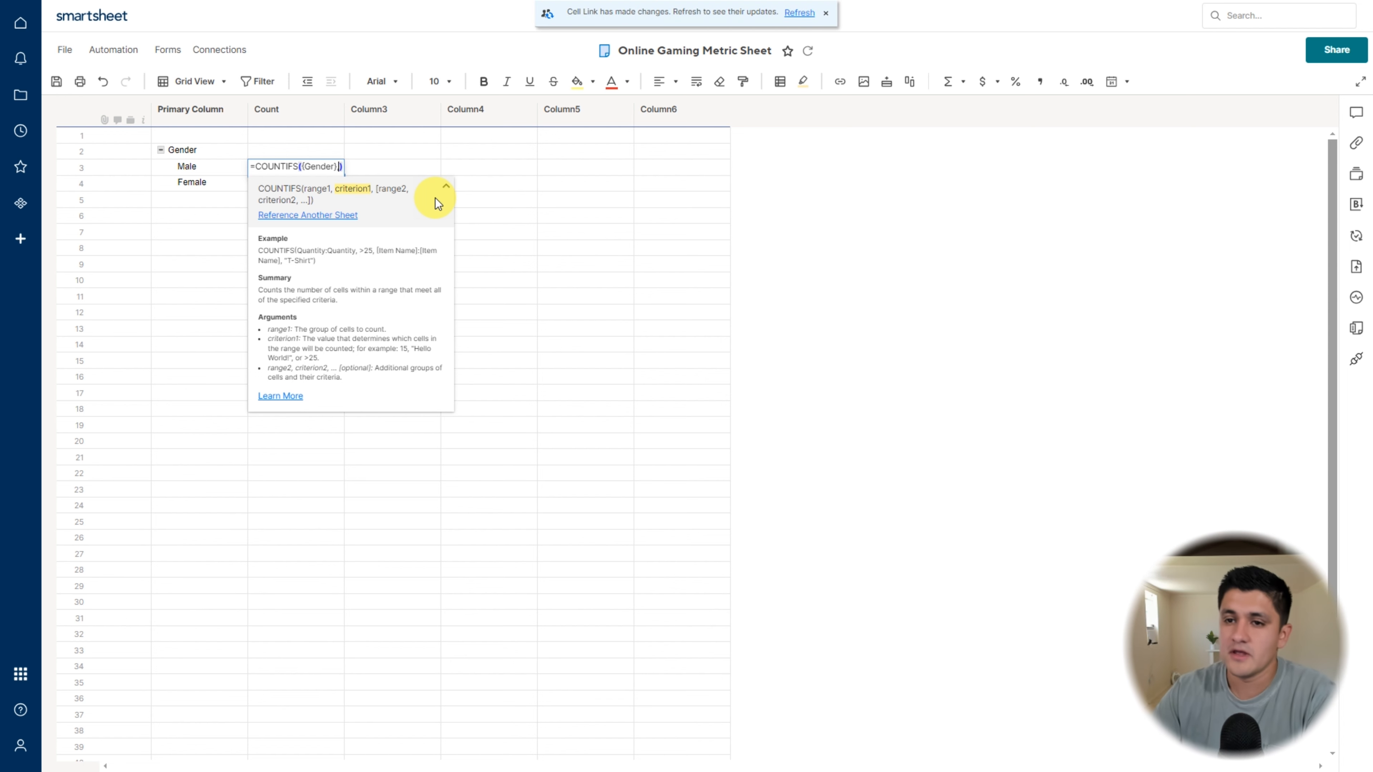
pyautogui.click(208, 170)
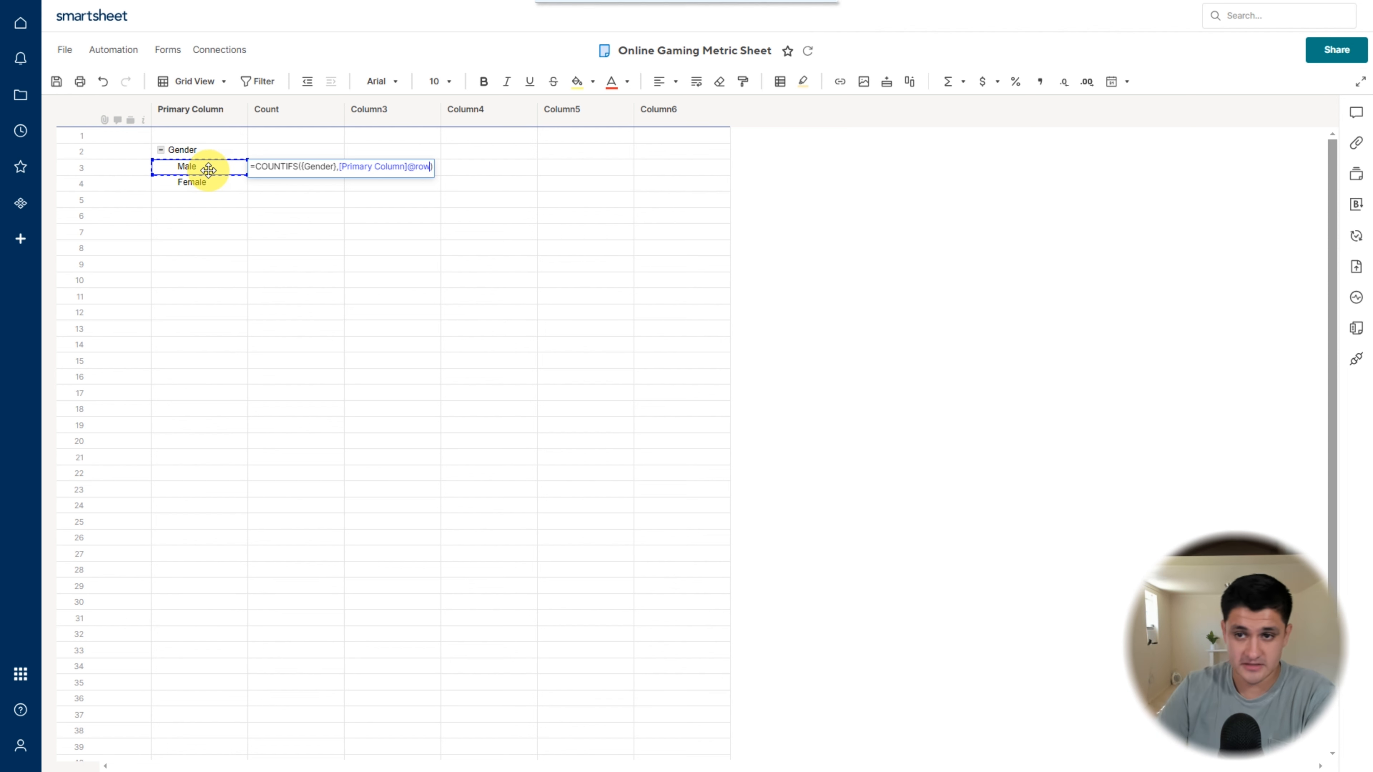
pyautogui.press('Return')
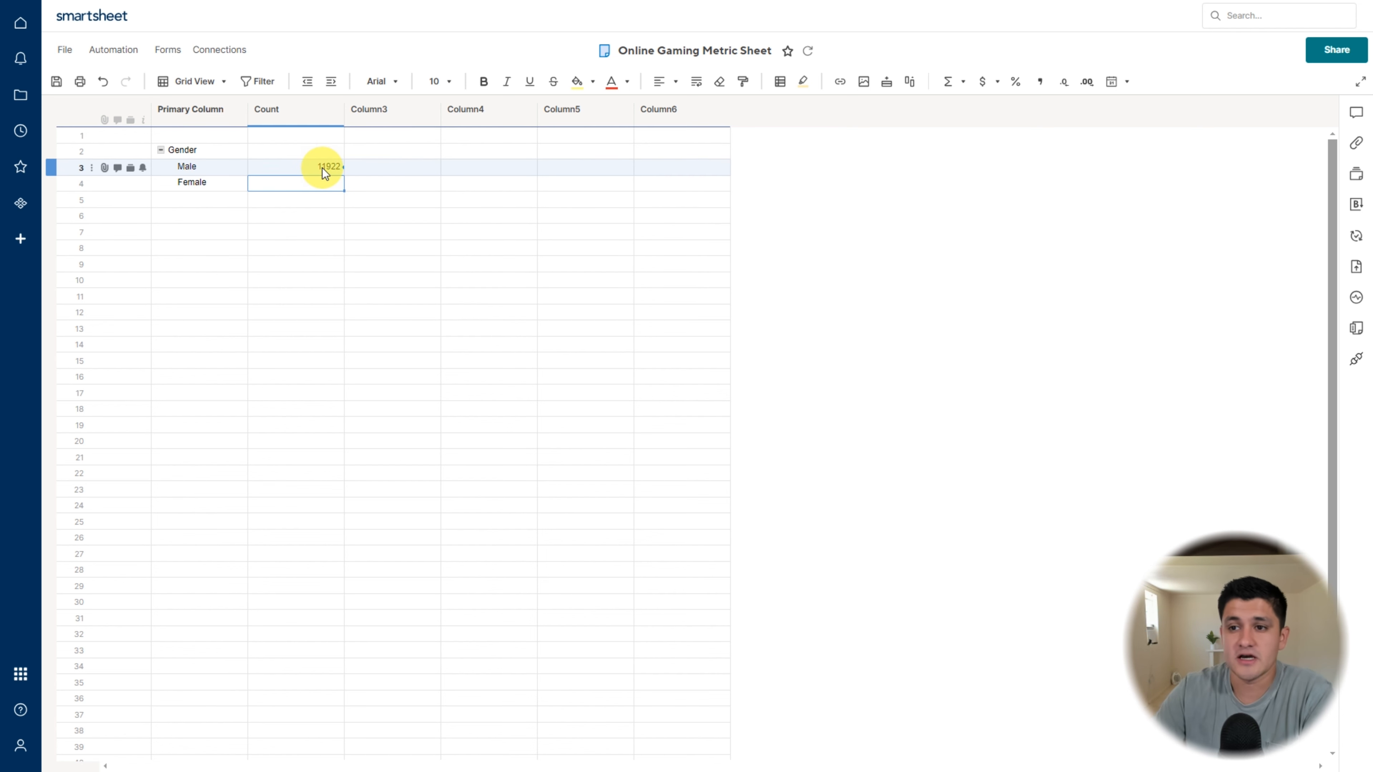
# - Fill the Male row's COUNTIFS formula down to the Count cell of the Female row
pyautogui.click(342, 171)
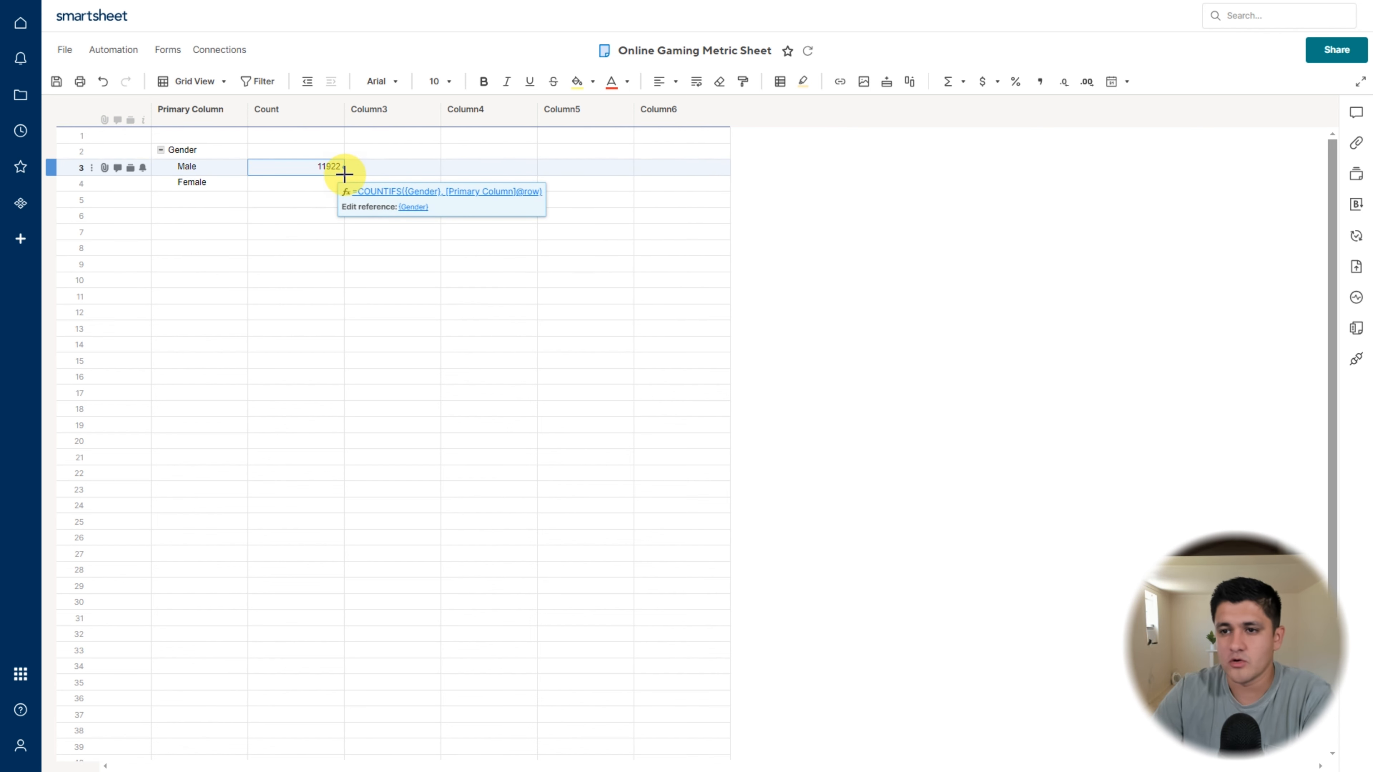
pyautogui.moveTo(345, 174); pyautogui.dragTo(344, 184)
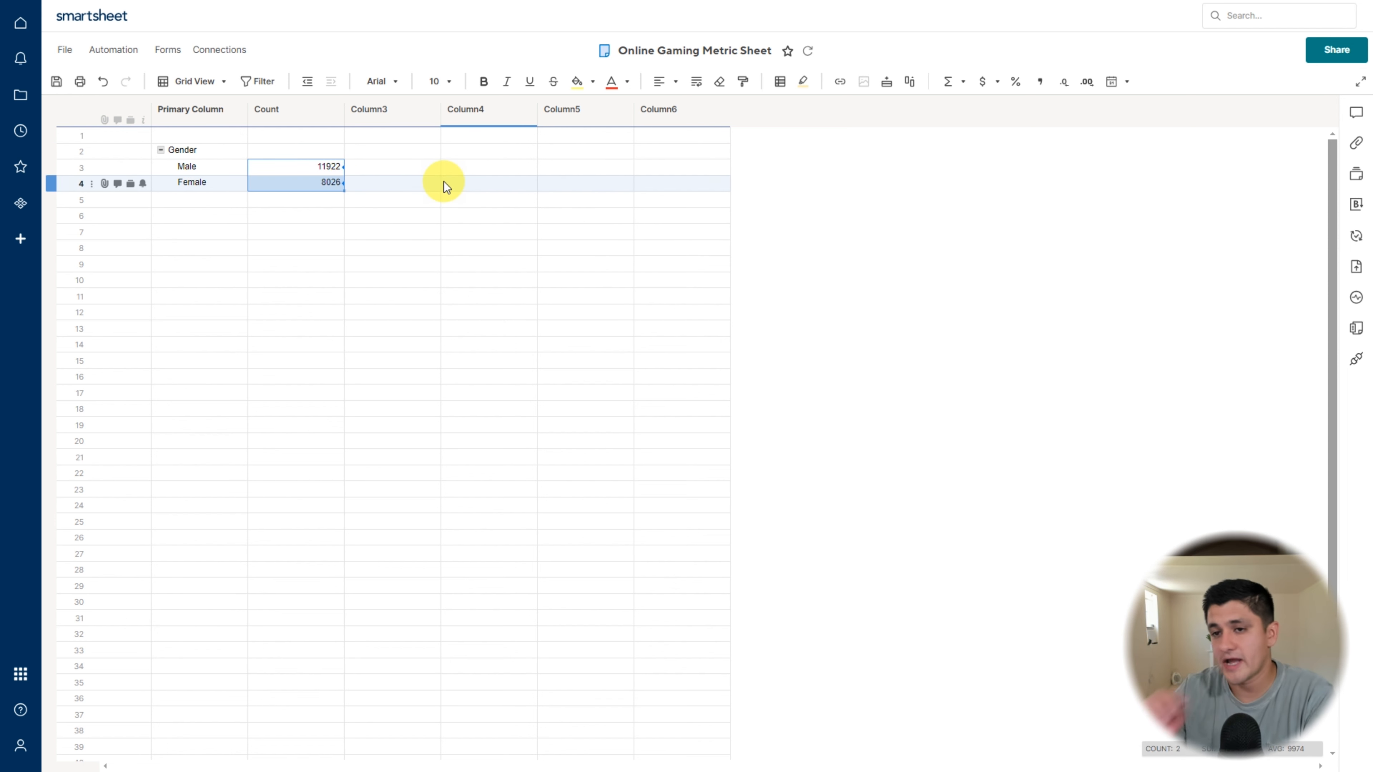
pyautogui.click(349, 189)
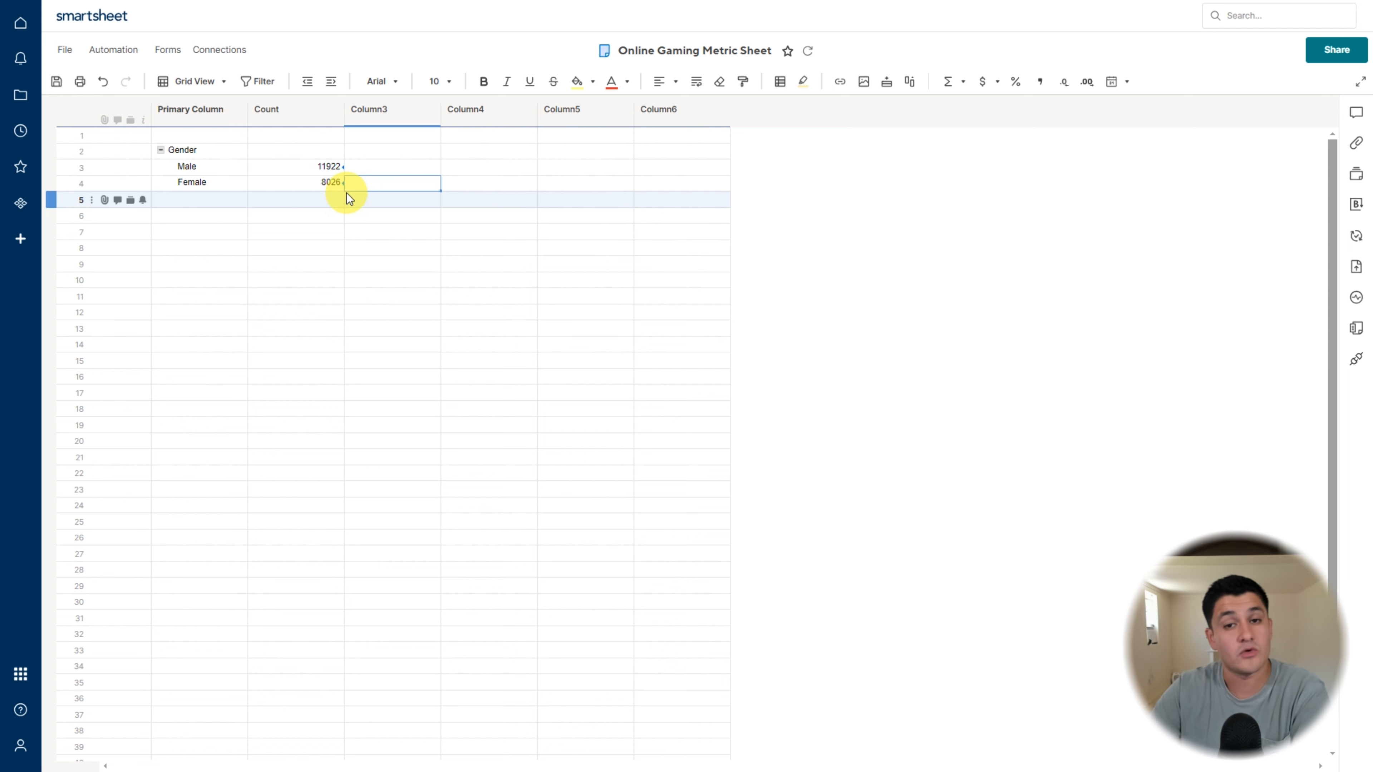
# - Total the Male and Female counts in the Gender row's Count cell with the formula =SUM(CHILDREN())
pyautogui.click(304, 156)
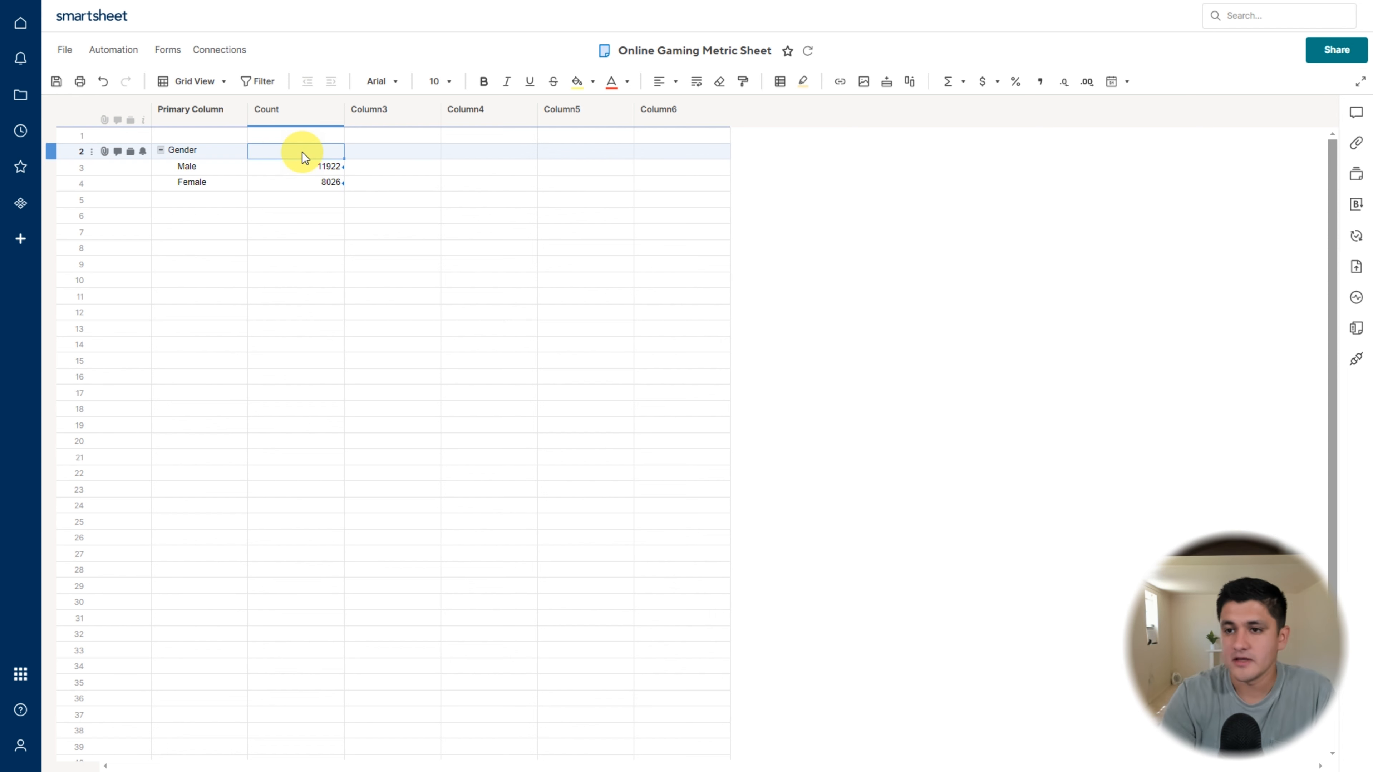
pyautogui.moveTo(196, 165); pyautogui.dragTo(195, 184)
pyautogui.click(183, 154)
pyautogui.click(299, 153)
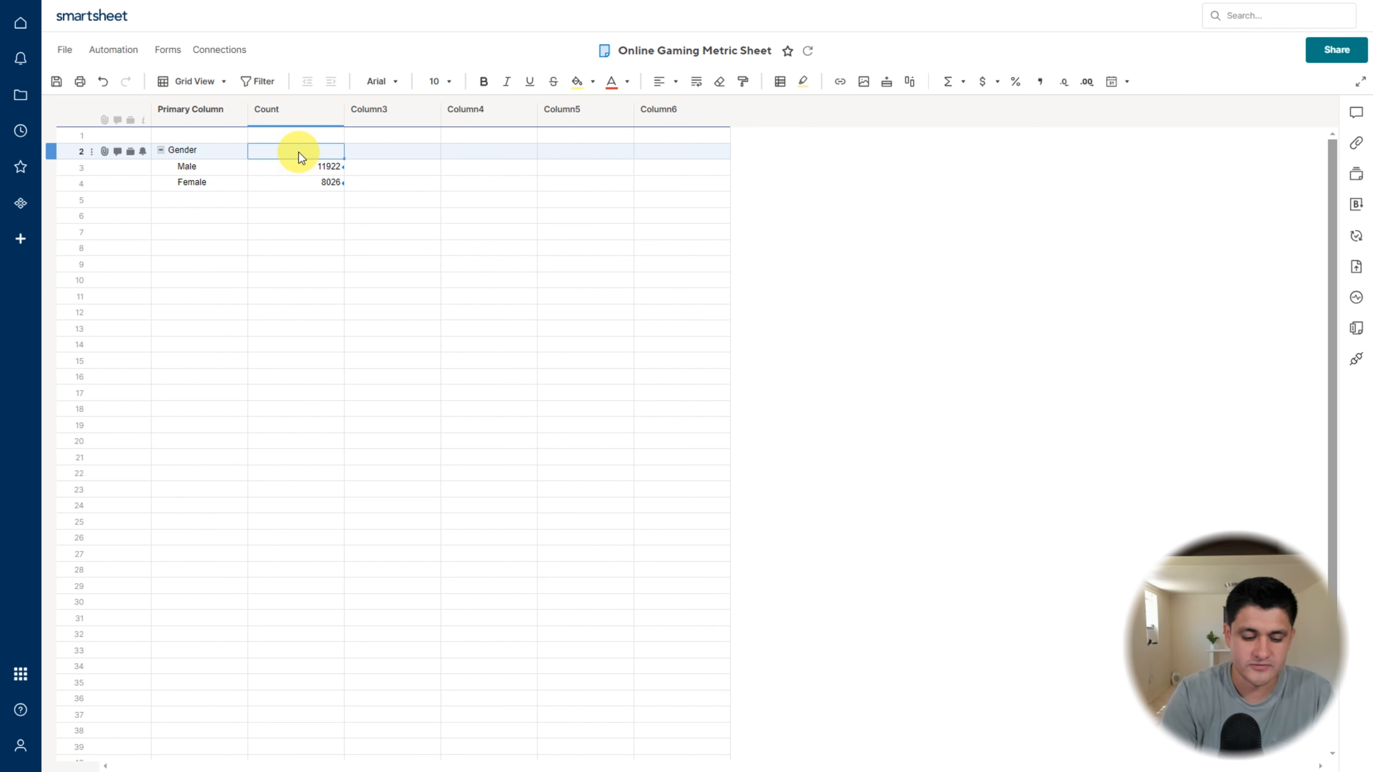
pyautogui.click(299, 153)
pyautogui.write('=SUM(ch')
pyautogui.press('Return')
pyautogui.press('Return')
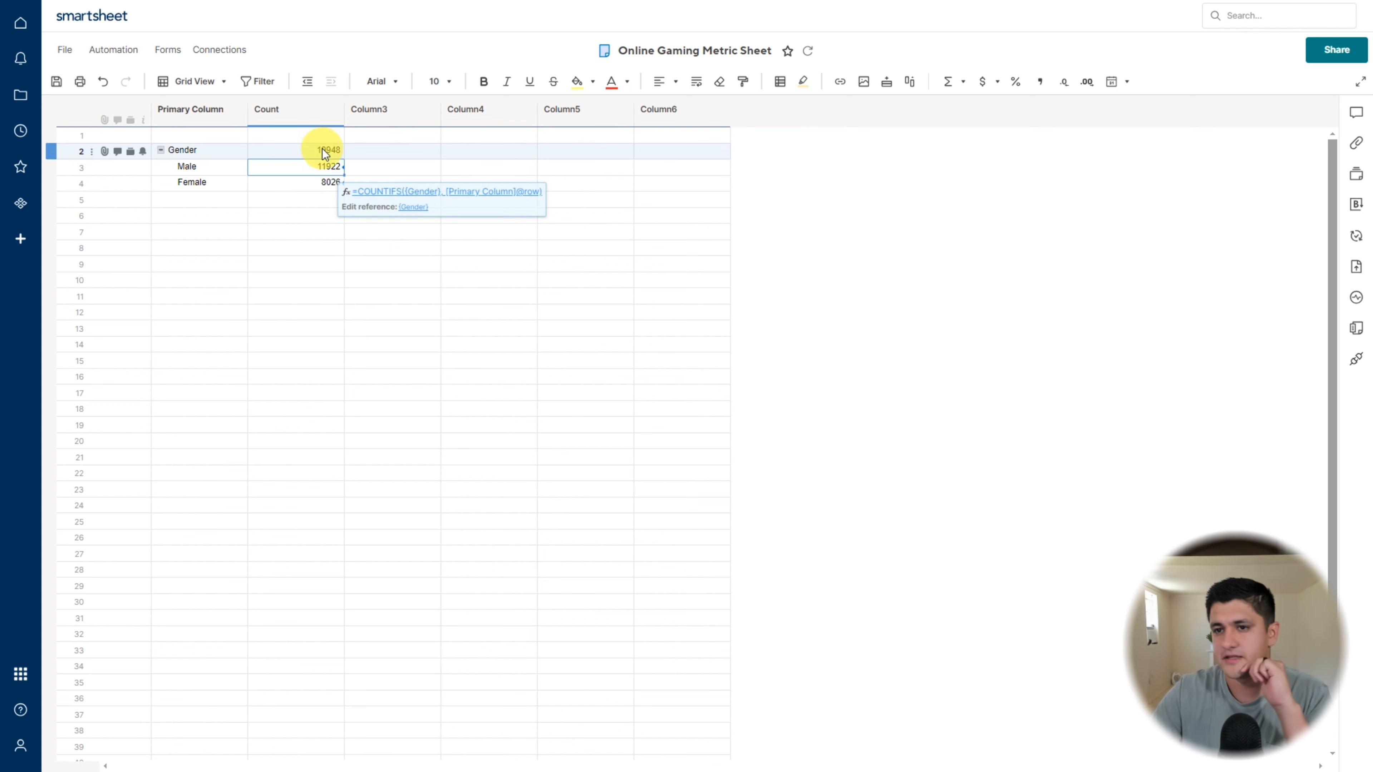
# - Check the Gender row's total and its formula against the Male and Female counts
pyautogui.keyDown('shift'); pyautogui.click(307, 186); pyautogui.keyUp('shift')
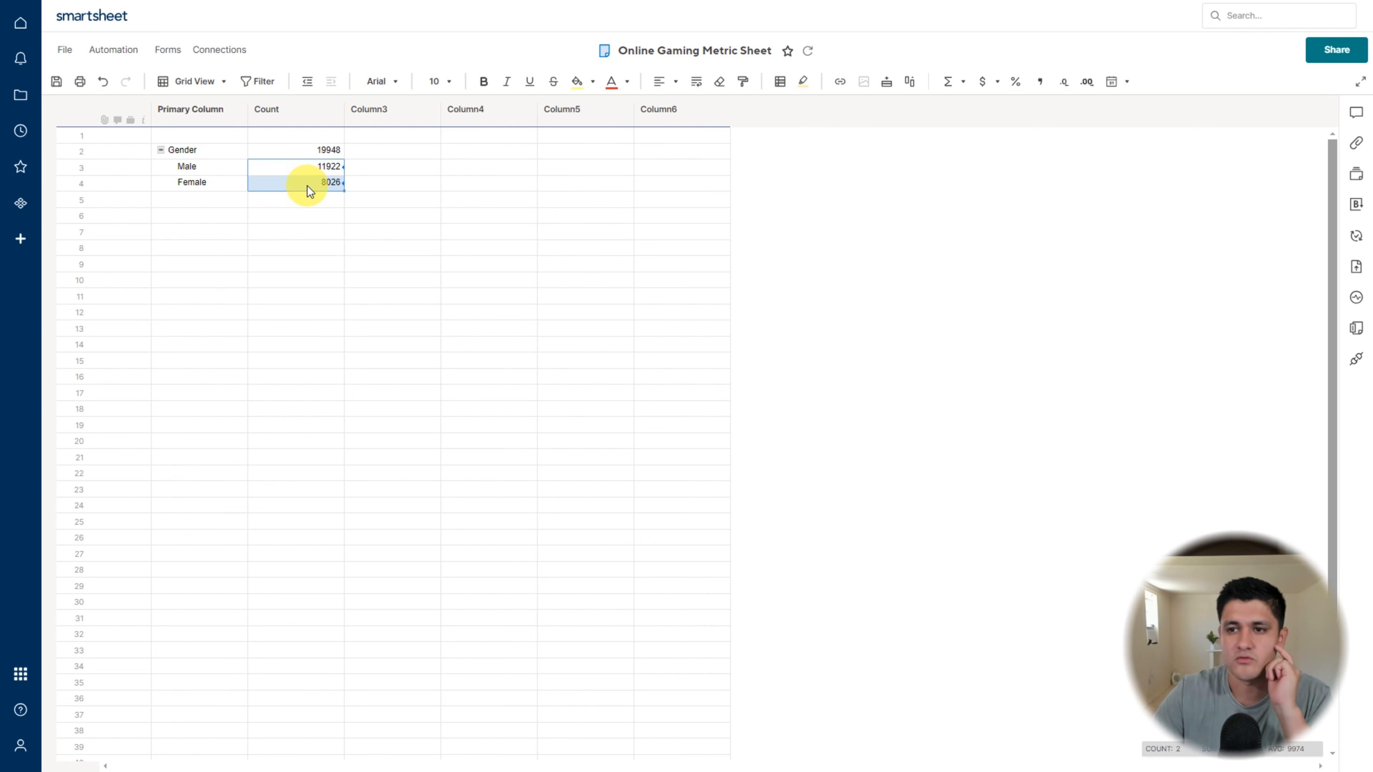
pyautogui.click(329, 151)
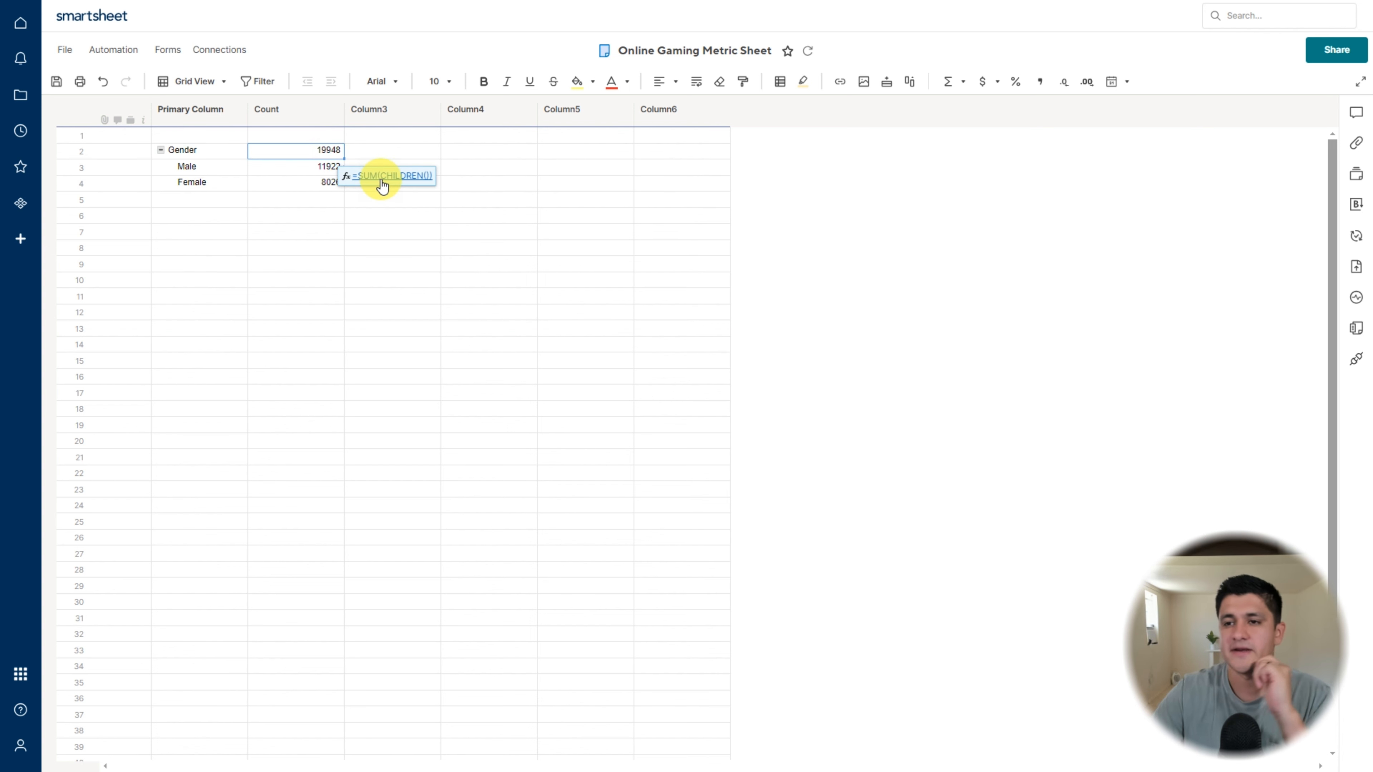
pyautogui.click(306, 167)
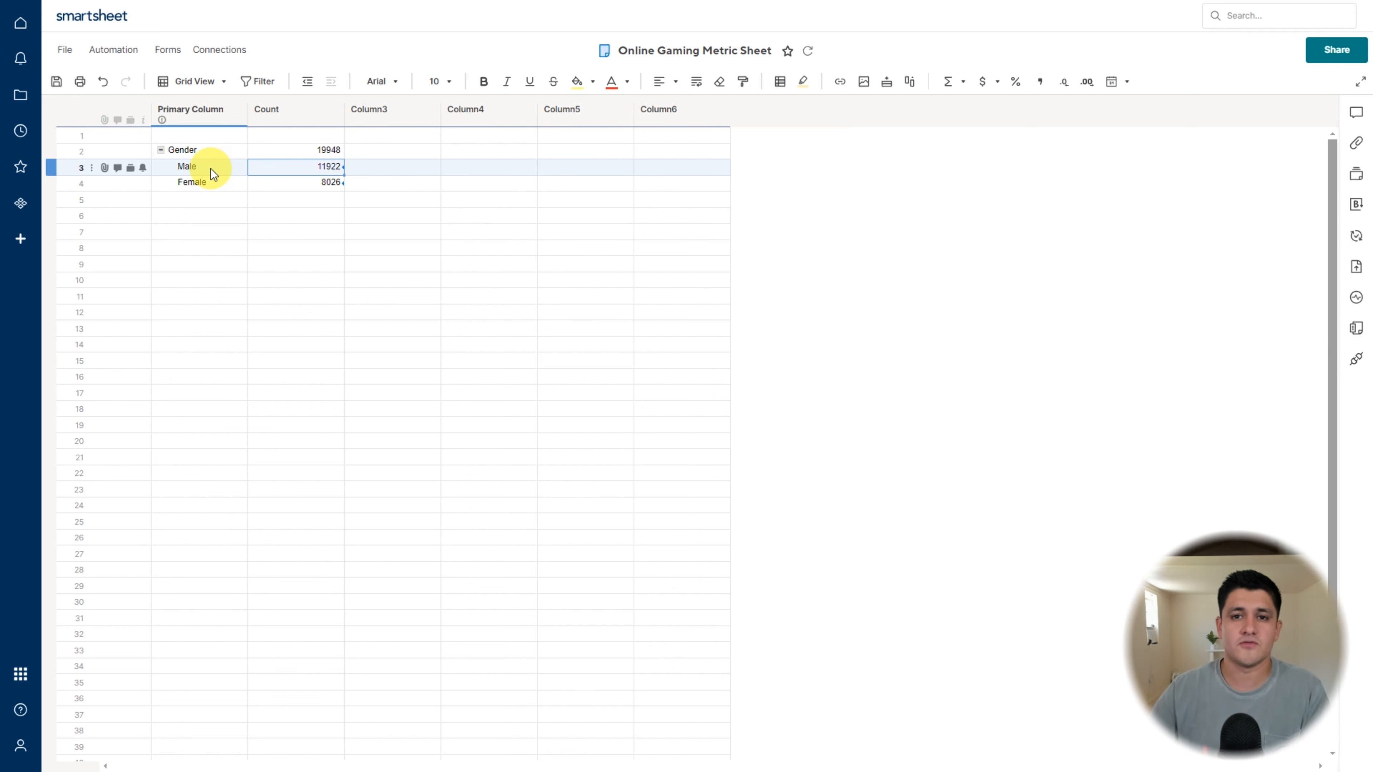
# - Enter Location as a heading in row 6 of the Primary Column and copy the Location column's dropdown values from Online Gaming Data
pyautogui.click(208, 213)
pyautogui.write('Location')
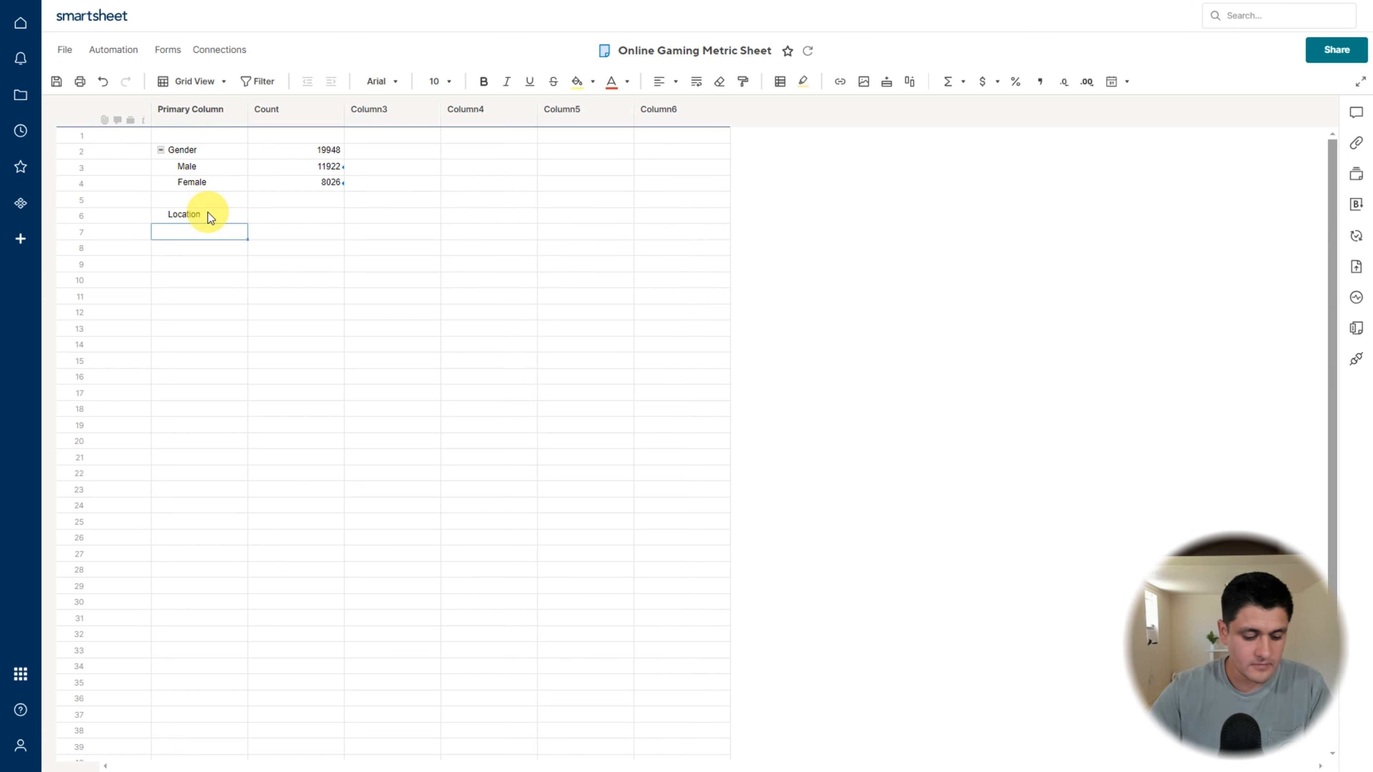
pyautogui.hotkey('ctrl', 'Tab')
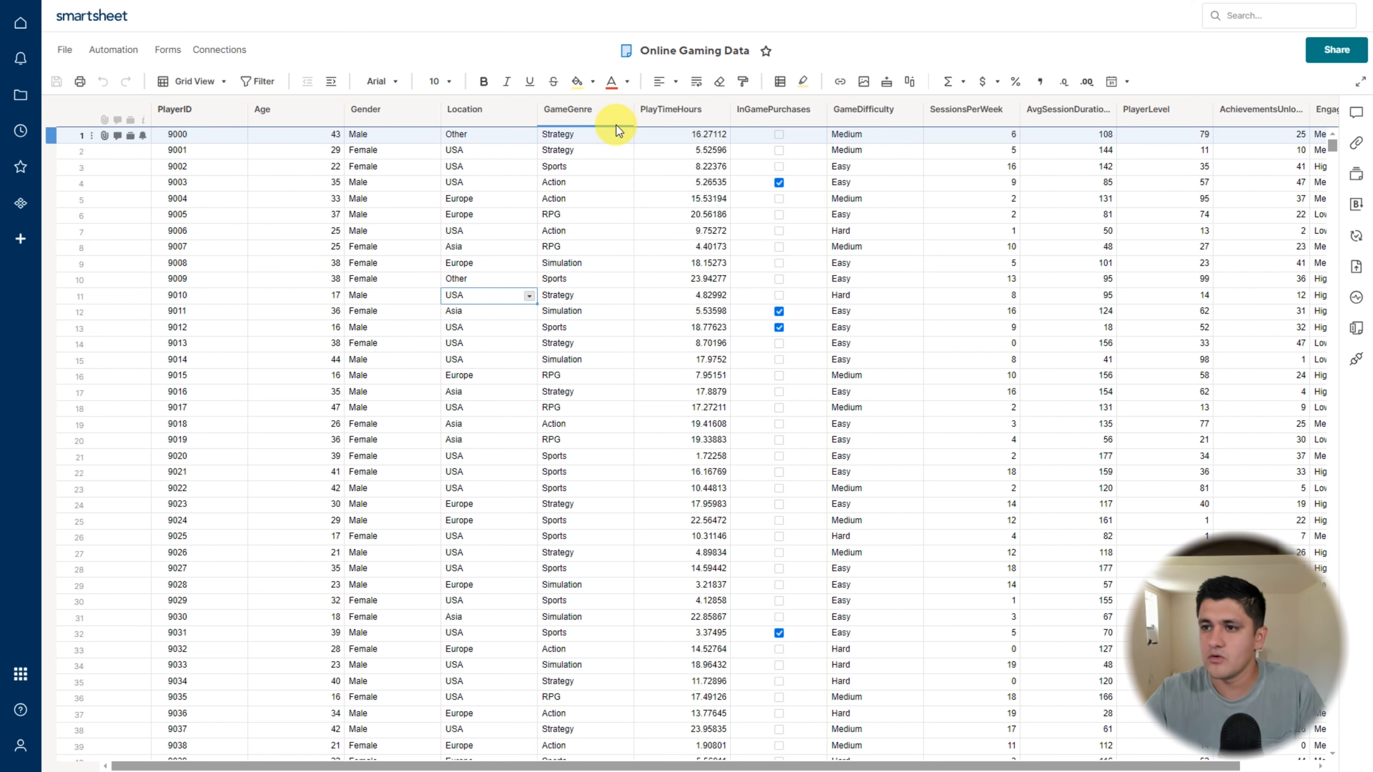
pyautogui.click(523, 111)
pyautogui.click(589, 448)
pyautogui.moveTo(487, 354); pyautogui.dragTo(452, 311)
pyautogui.hotkey('ctrl', 'c')
pyautogui.click(628, 398)
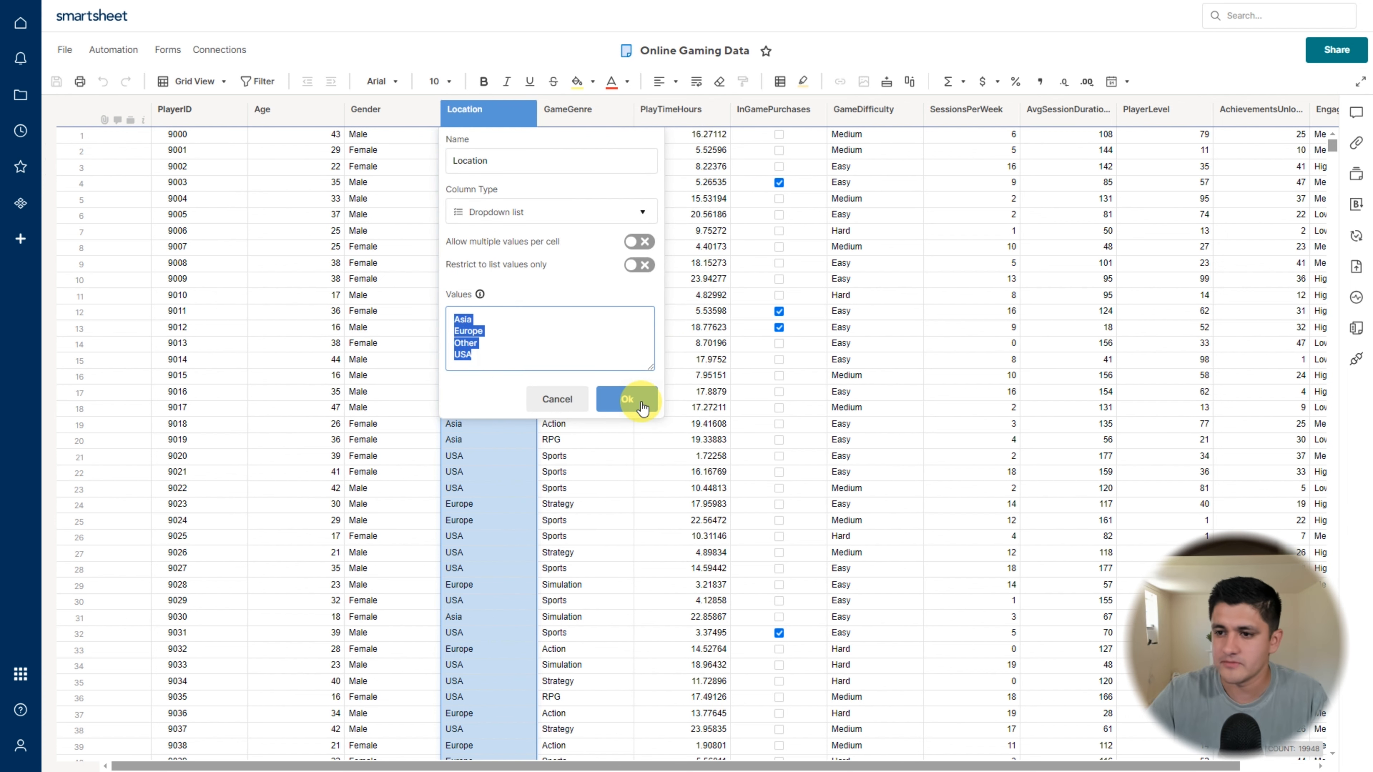
# - Paste Asia, Europe, Other and USA below the Location heading of the metric sheet and indent them as its child rows
pyautogui.hotkey('ctrl', 'Tab')
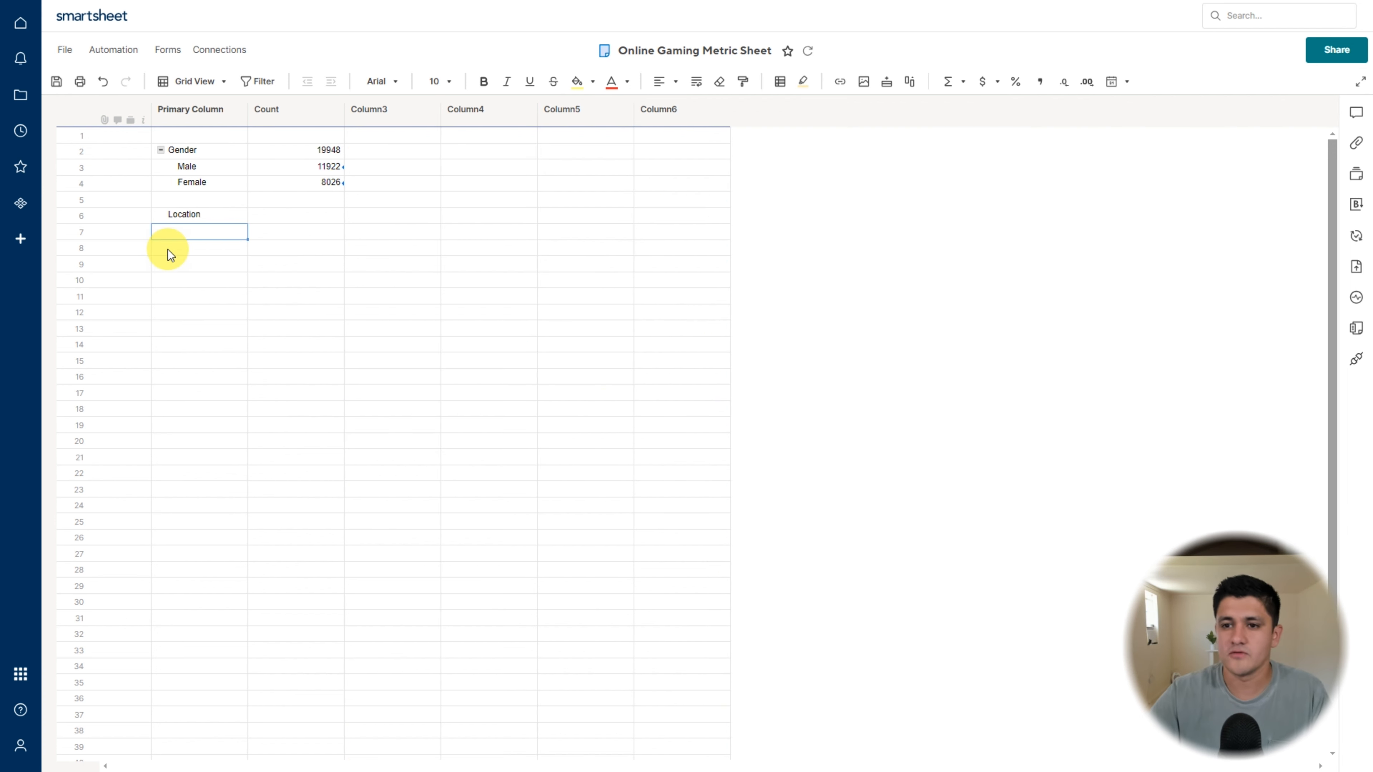
pyautogui.hotkey('ctrl', 'v')
pyautogui.click(321, 87)
pyautogui.click(315, 313)
# - Start a COUNTIFS formula in the Asia row's Count cell with a cross-sheet reference to Online Gaming Data's Location column, named Location
pyautogui.click(335, 232)
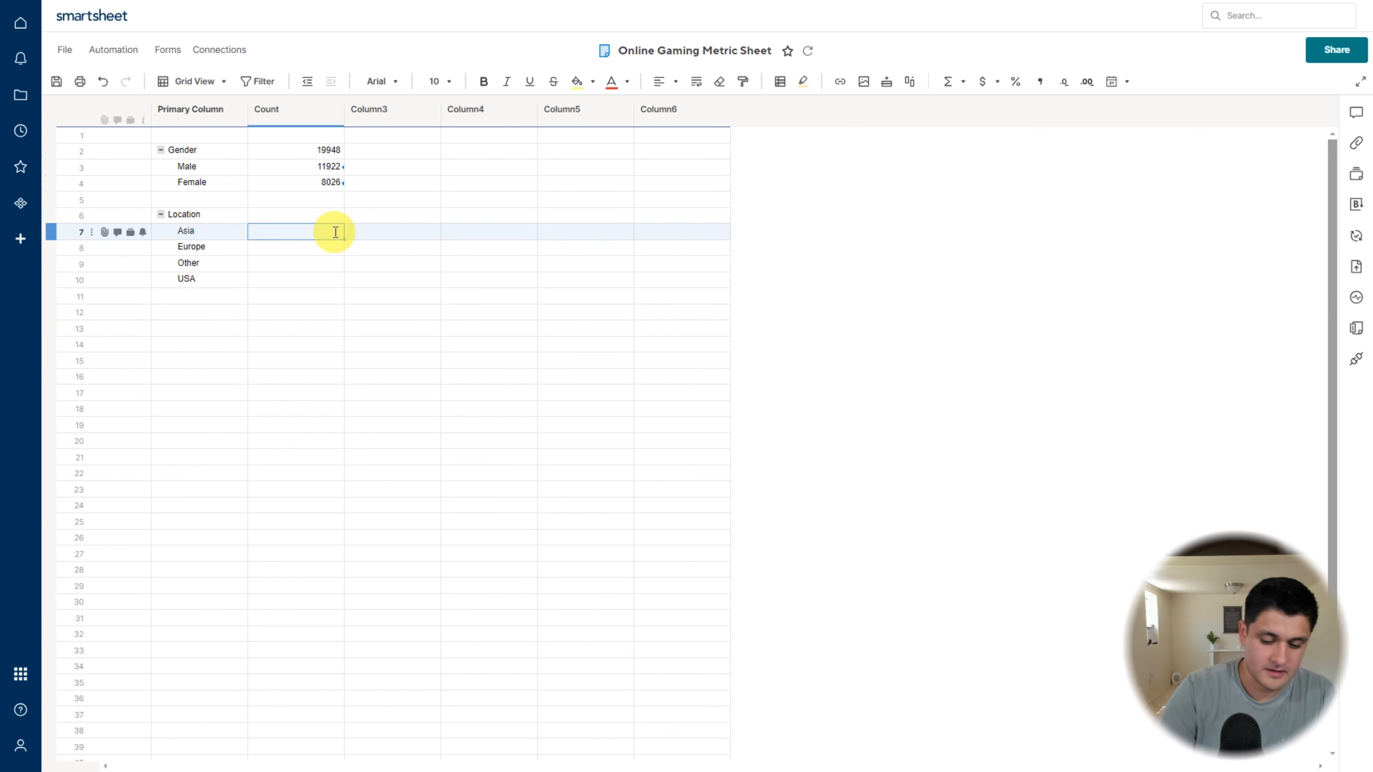
pyautogui.write('=countif(')
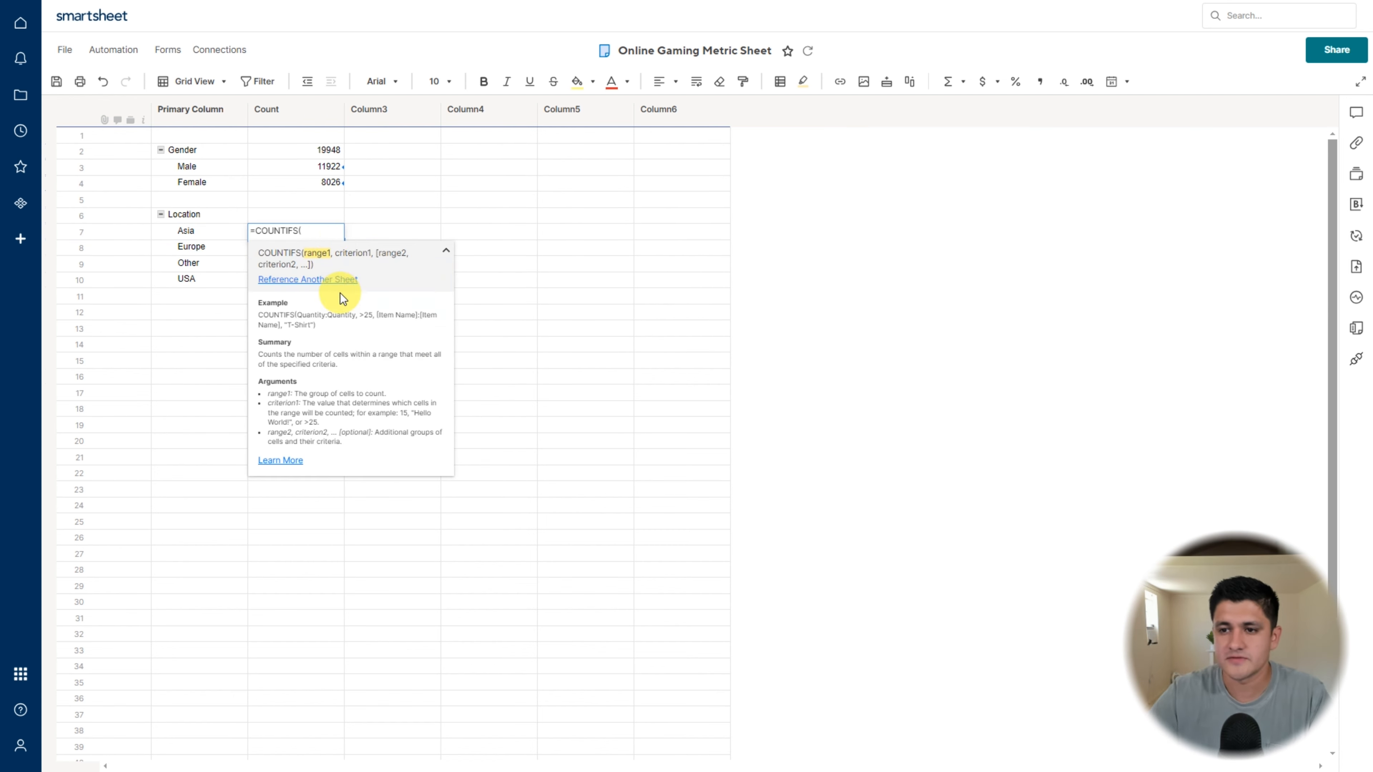
pyautogui.click(338, 279)
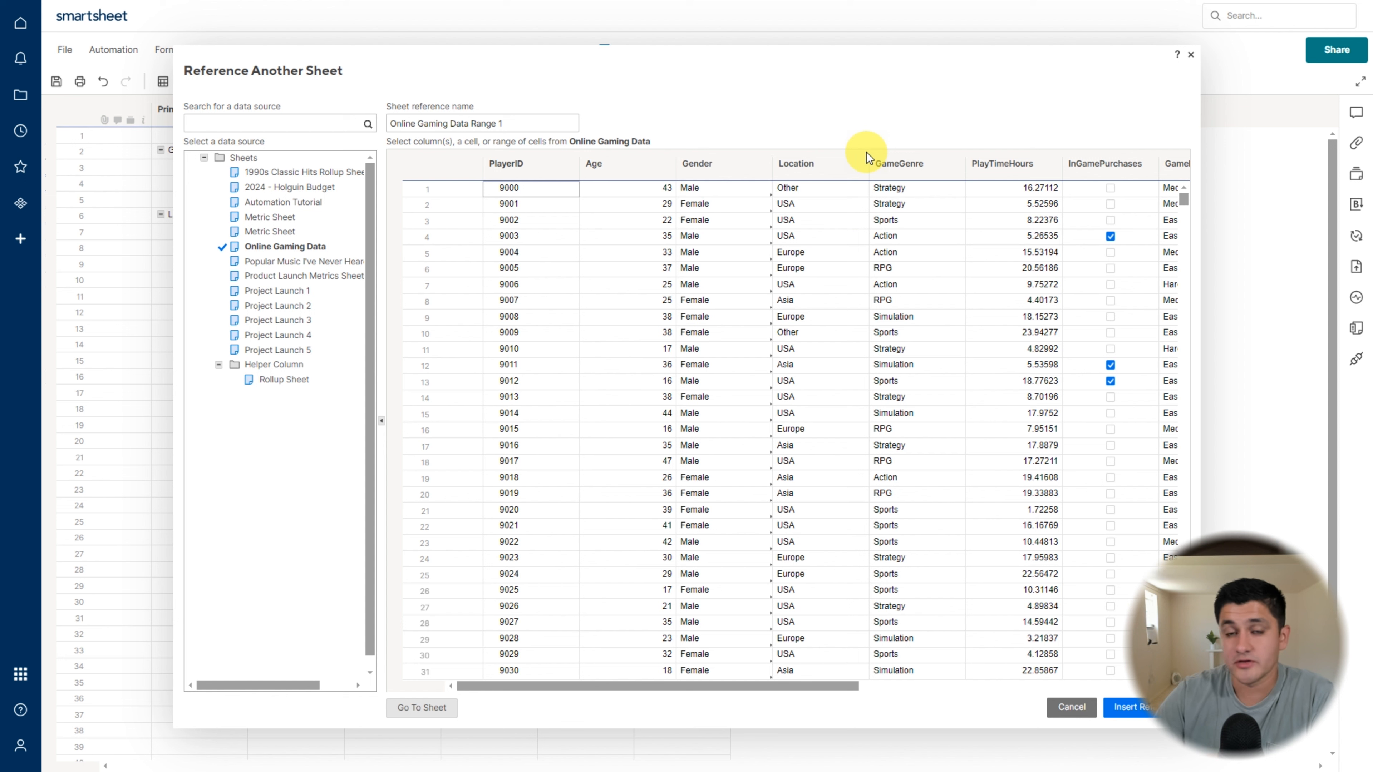
pyautogui.click(808, 173)
pyautogui.moveTo(533, 125); pyautogui.dragTo(331, 124)
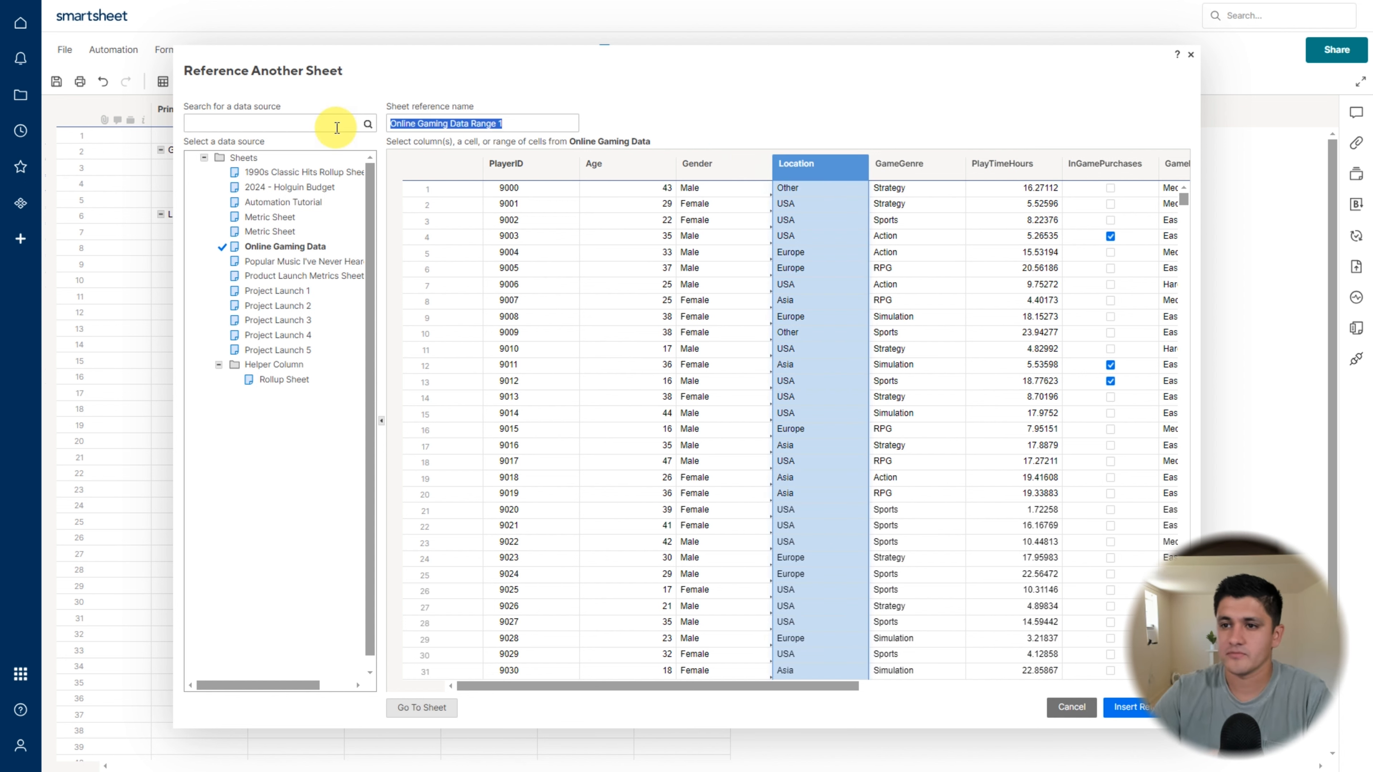
pyautogui.write('Location')
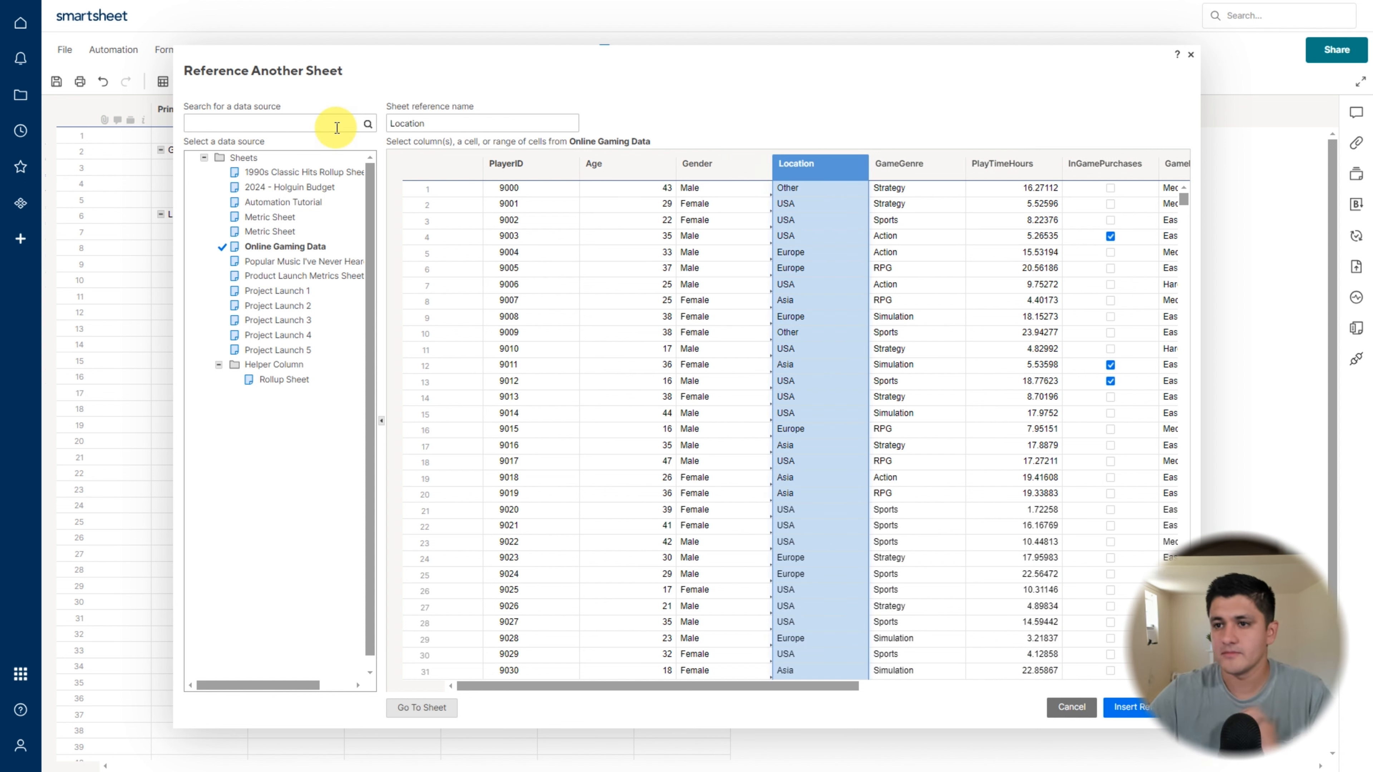
pyautogui.click(1130, 712)
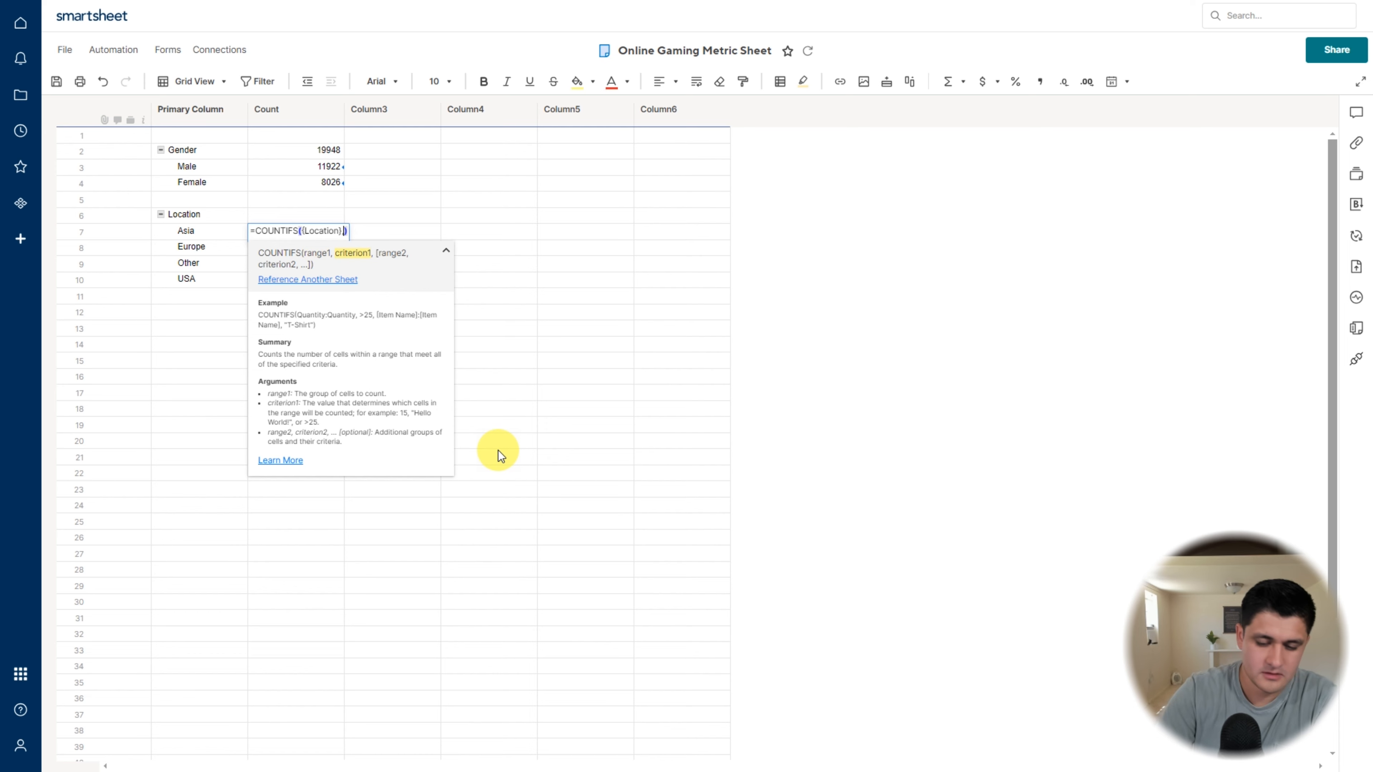
pyautogui.write(',')
pyautogui.click(222, 231)
pyautogui.press('Return')
pyautogui.moveTo(344, 241); pyautogui.dragTo(344, 282)
pyautogui.click(335, 142)
pyautogui.click(421, 298)
# - Examine the COUNTIFS formulas in the Count cells of the Location and Gender child rows
pyautogui.click(325, 231)
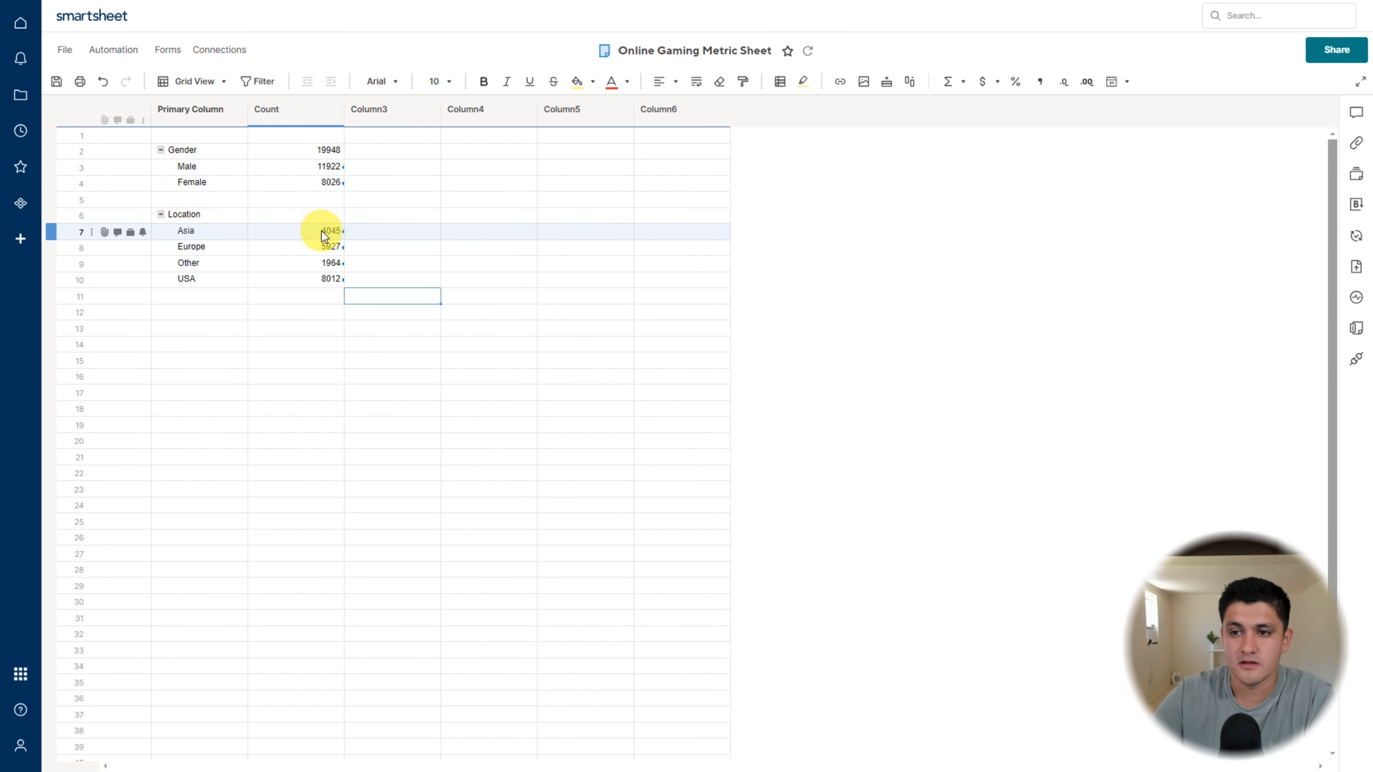
pyautogui.click(325, 231)
pyautogui.press('Escape')
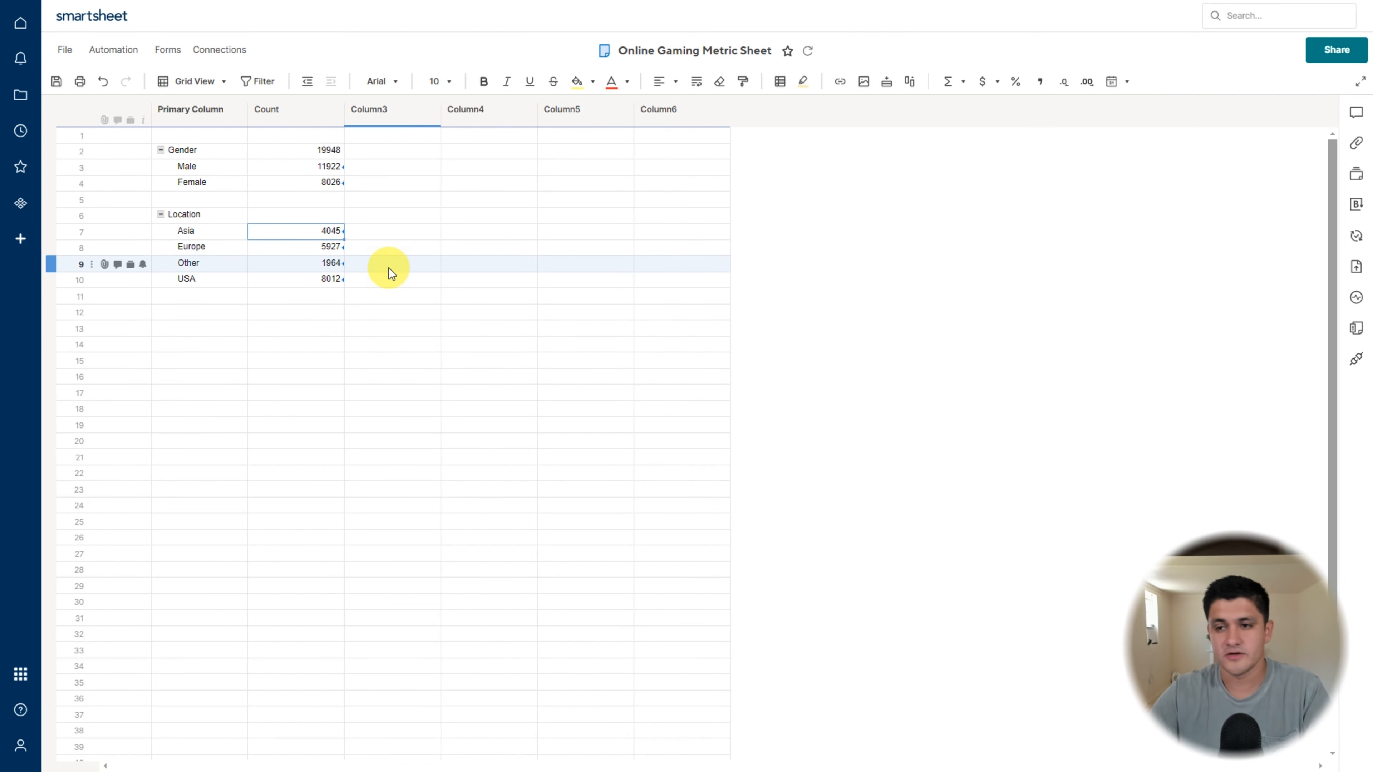
pyautogui.click(329, 230)
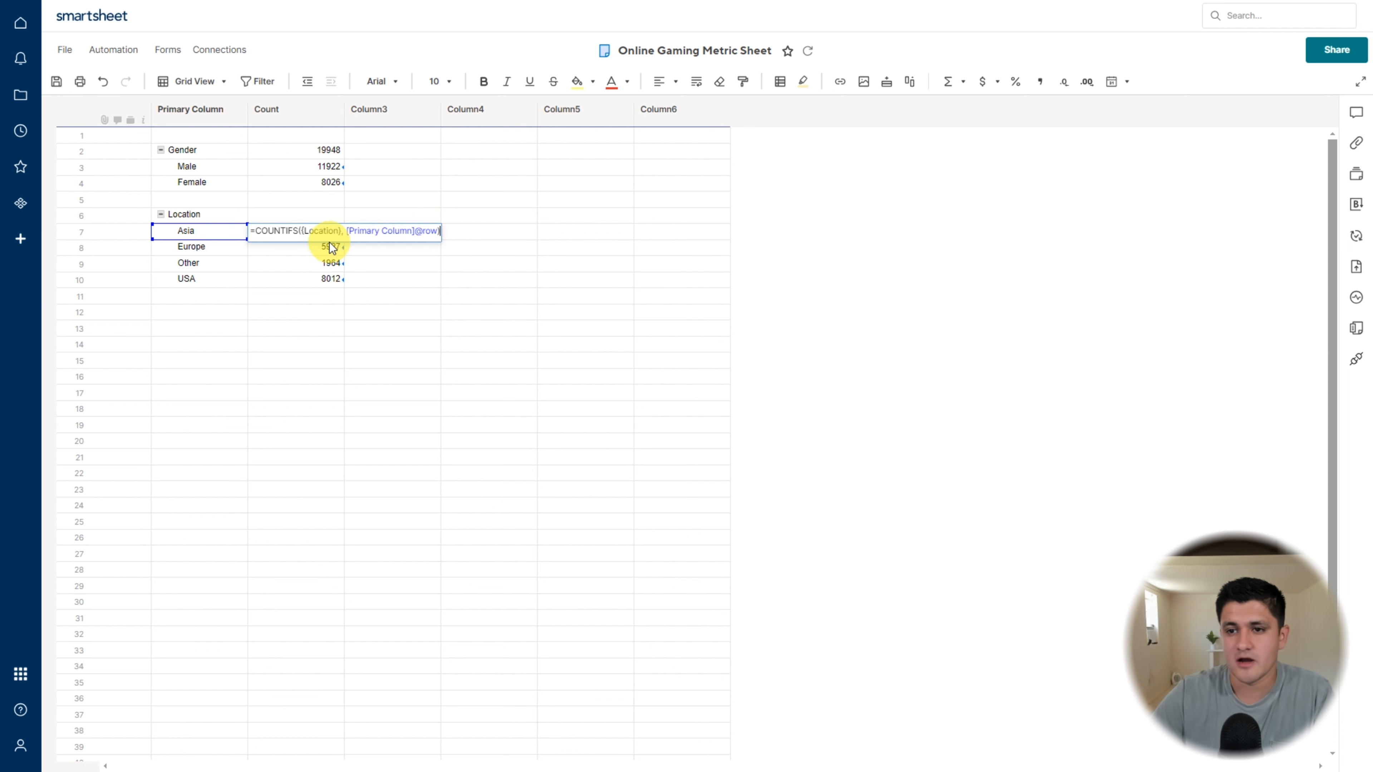
pyautogui.press('Escape')
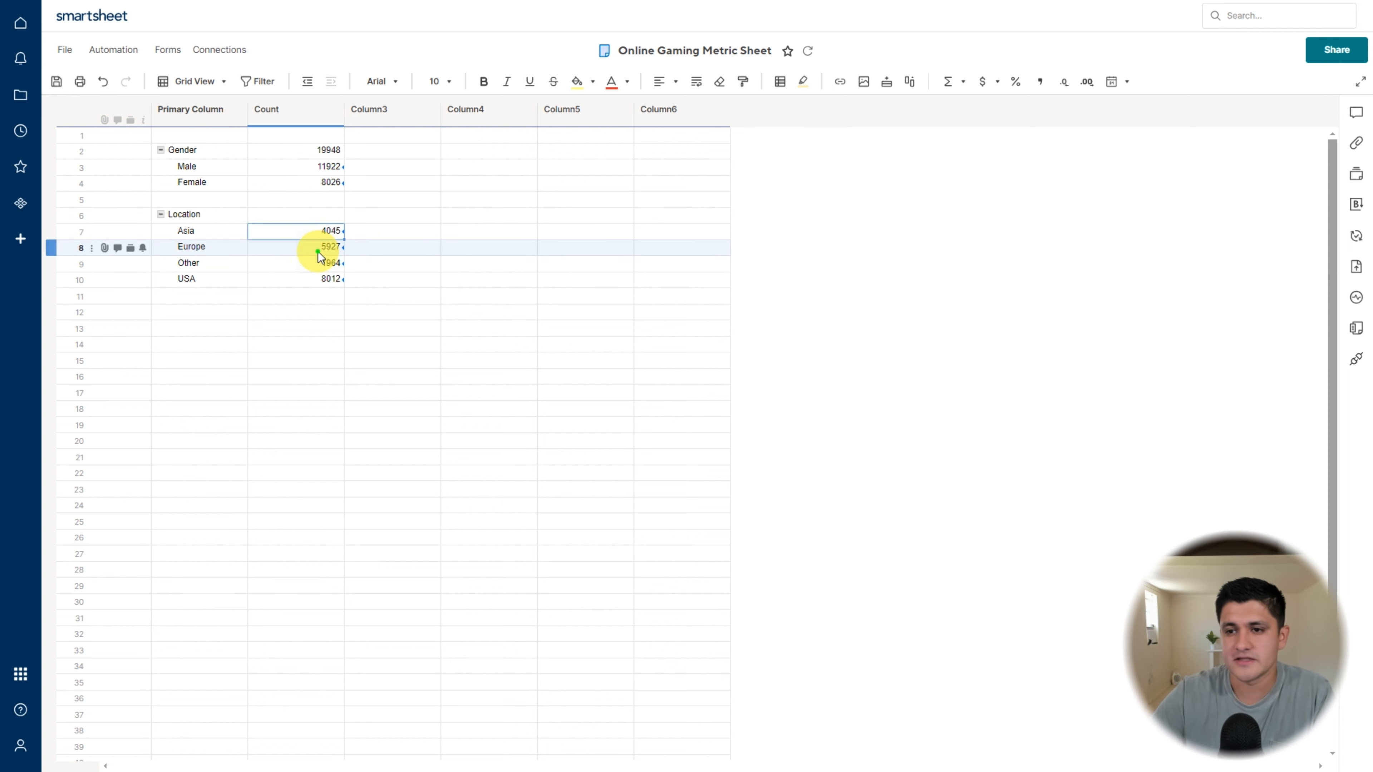
pyautogui.doubleClick(308, 269)
pyautogui.press('Escape')
pyautogui.doubleClick(308, 277)
pyautogui.press('Escape')
pyautogui.click(313, 182)
pyautogui.click(311, 170)
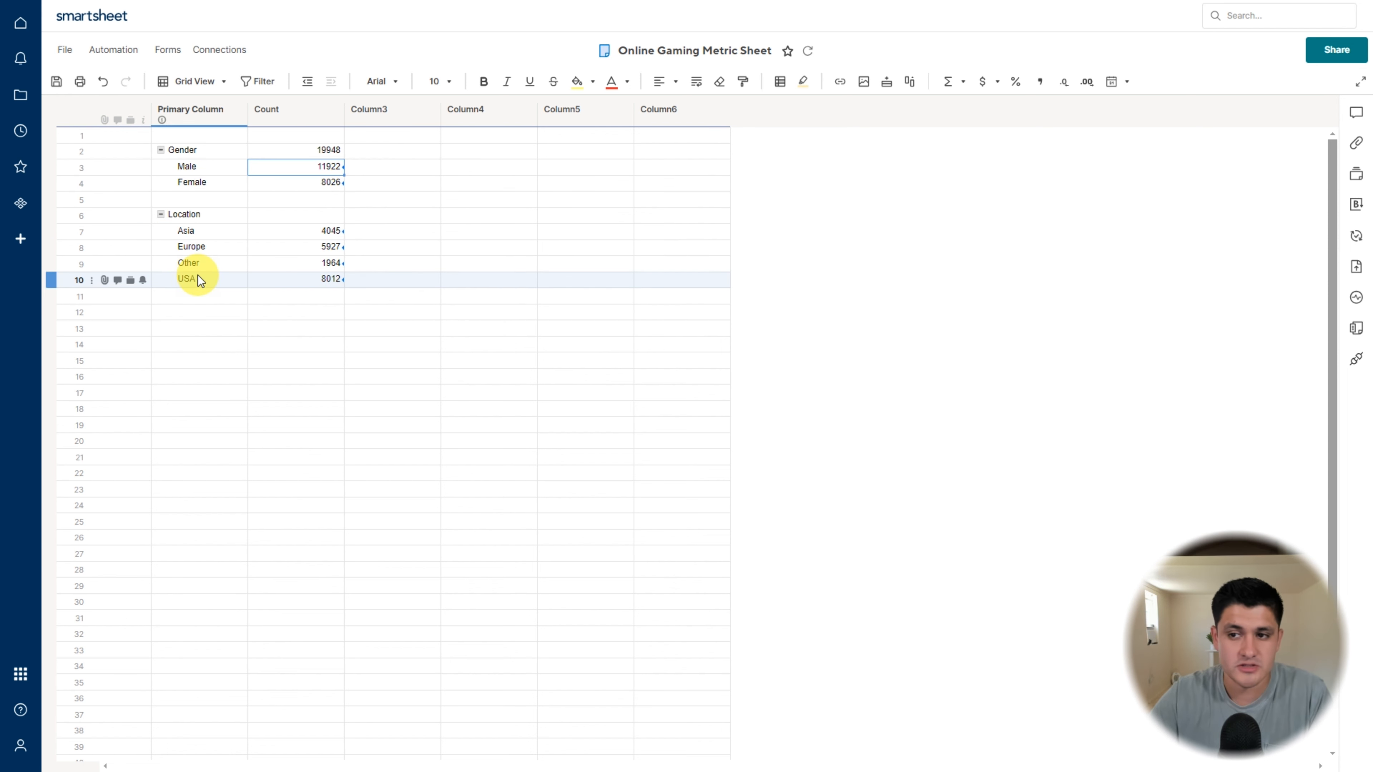
# - Copy the Gender row's =SUM(CHILDREN()) formula into the Count cell of the Location row
pyautogui.click(332, 153)
pyautogui.hotkey('ctrl', 'c')
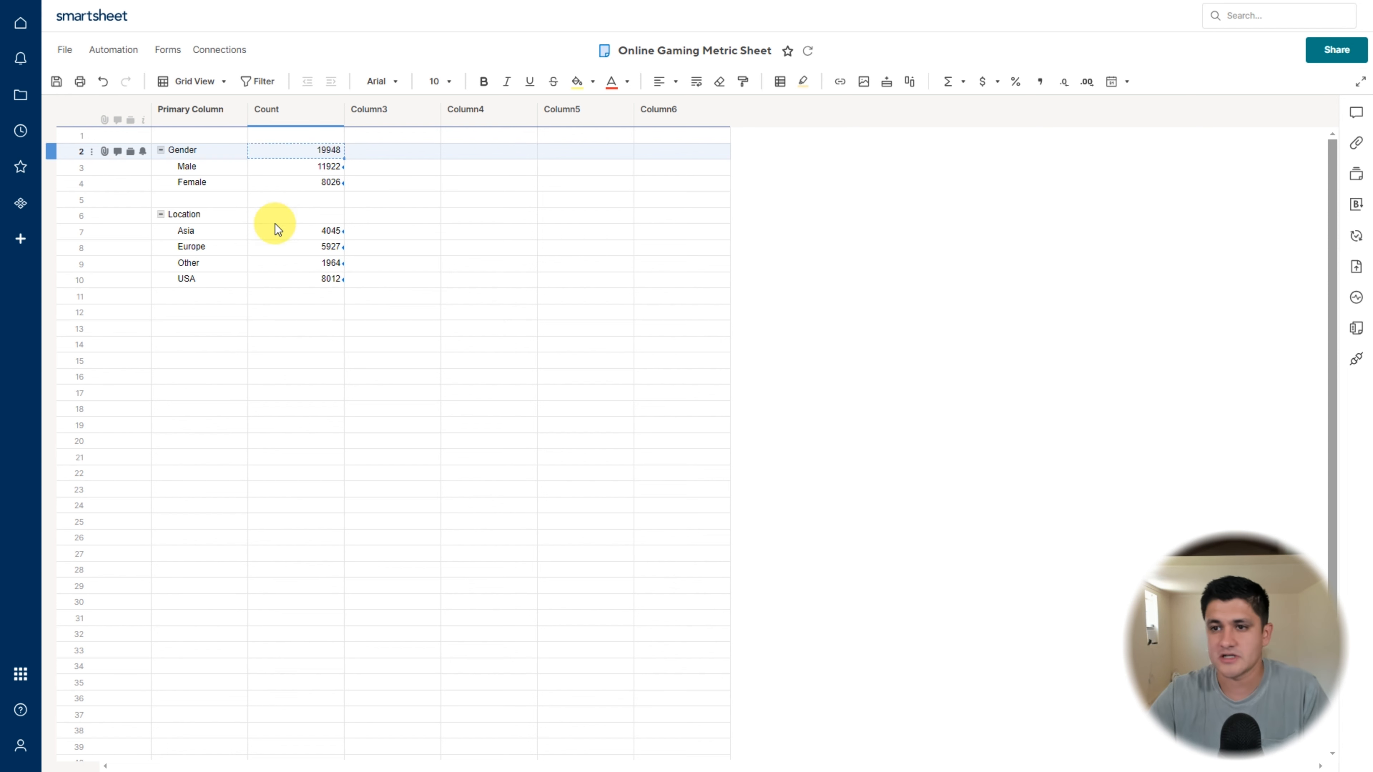
pyautogui.click(301, 213)
pyautogui.hotkey('ctrl', 'v')
pyautogui.press('Escape')
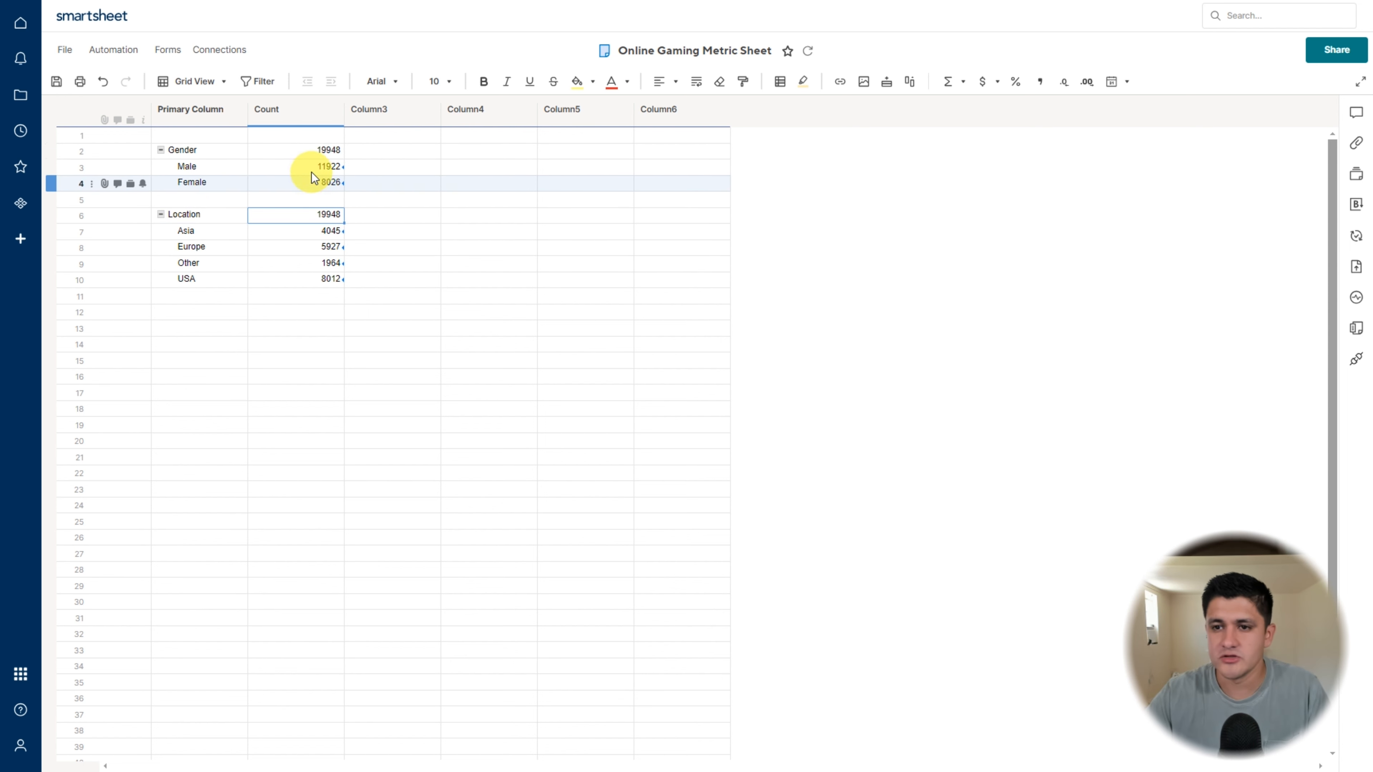
# - Compare the total formulas in the Count cells of the Gender and Location rows
pyautogui.click(317, 153)
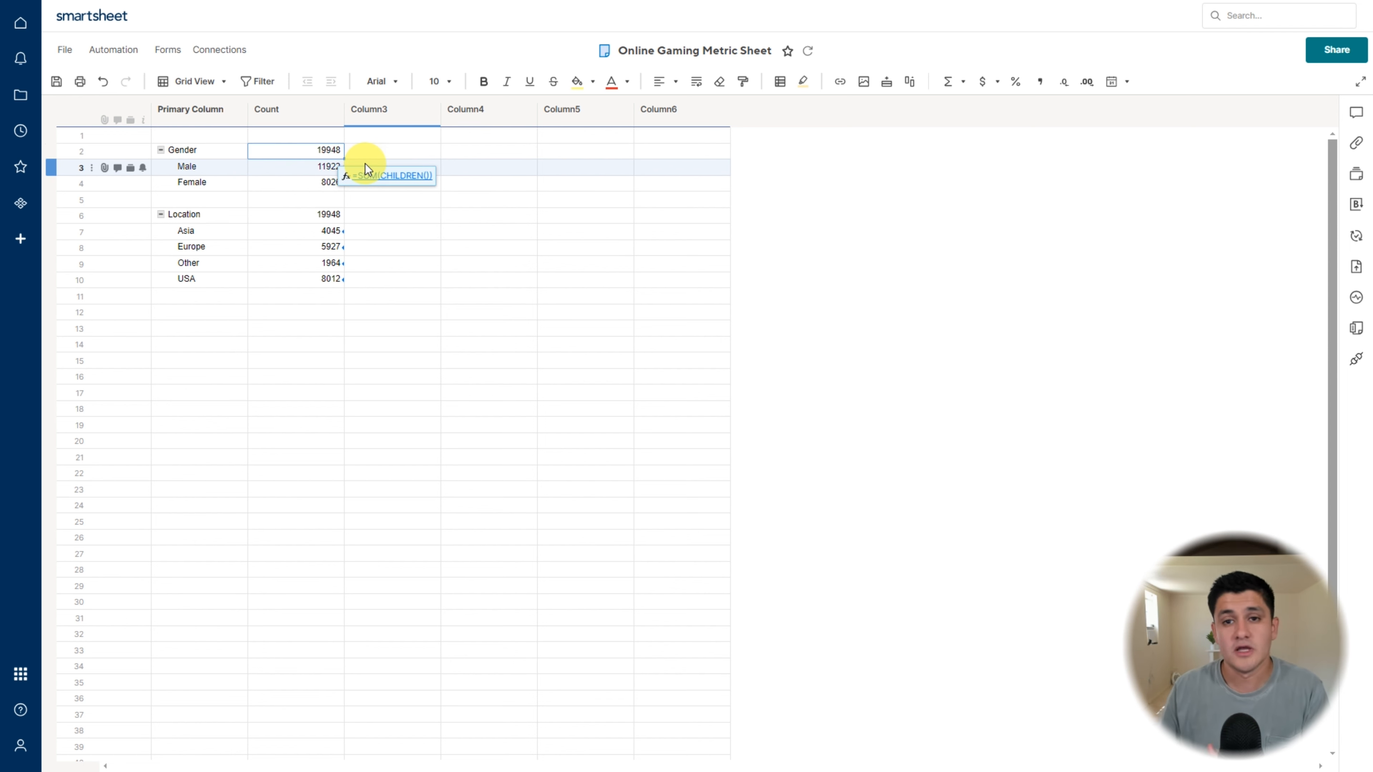
pyautogui.click(304, 217)
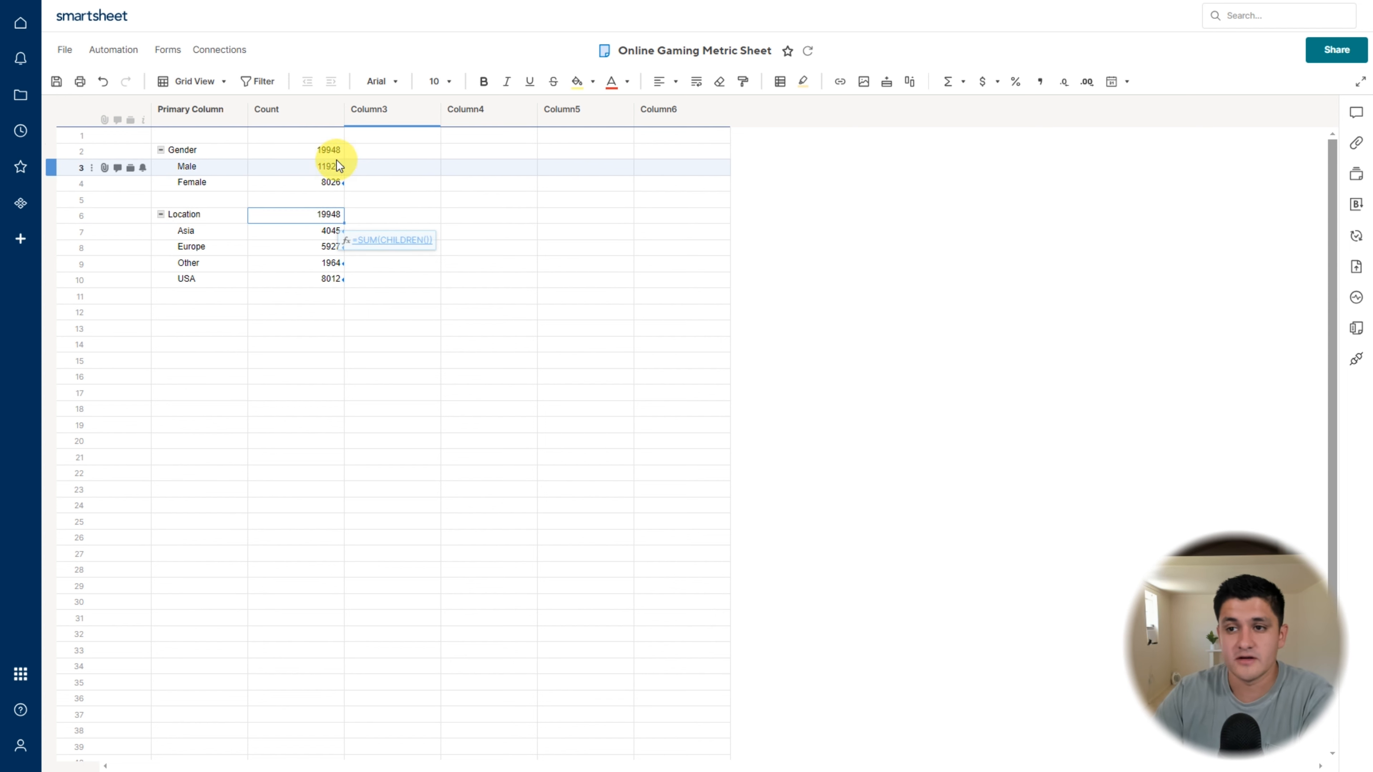
pyautogui.click(331, 152)
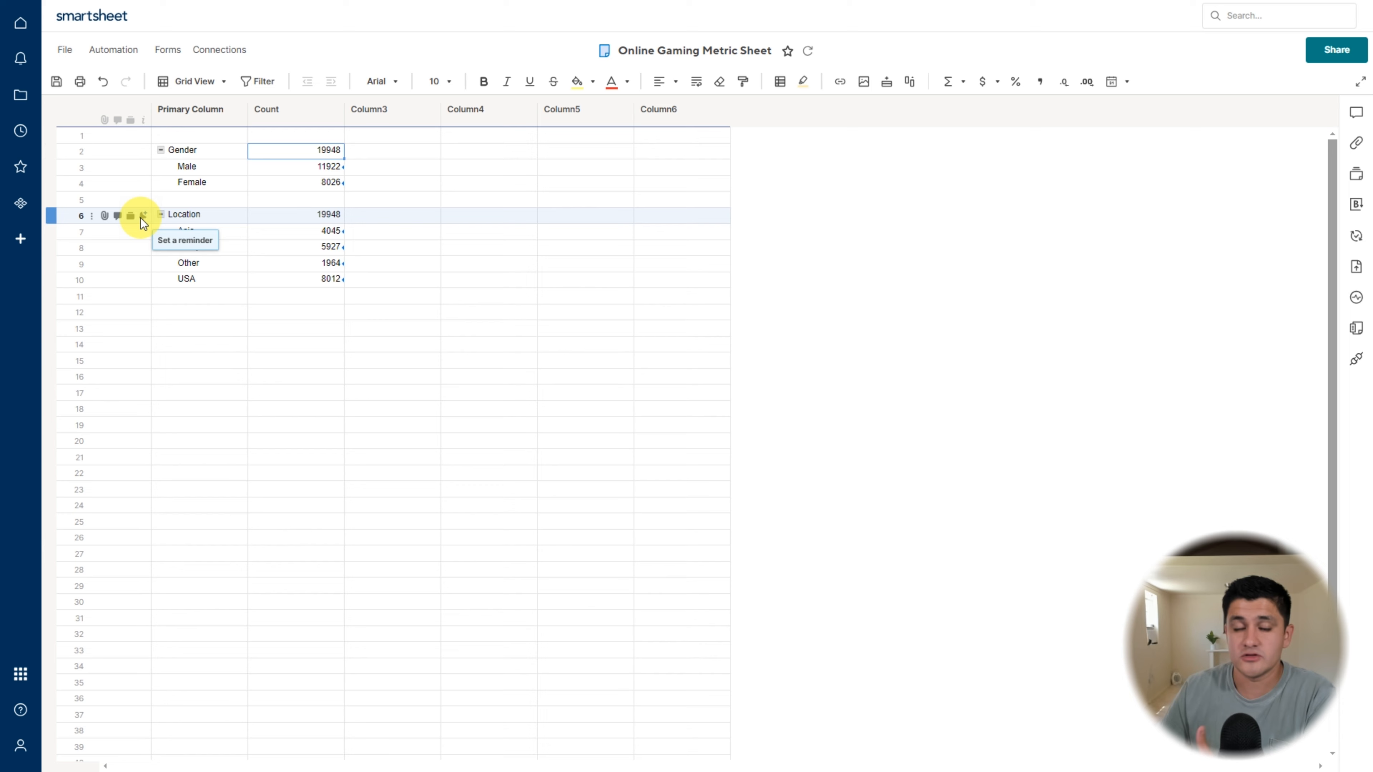
# - Add a Genre heading in row 12 with the GameGenre dropdown values from Online Gaming Data as indented child rows
pyautogui.click(201, 311)
pyautogui.write('Ger')
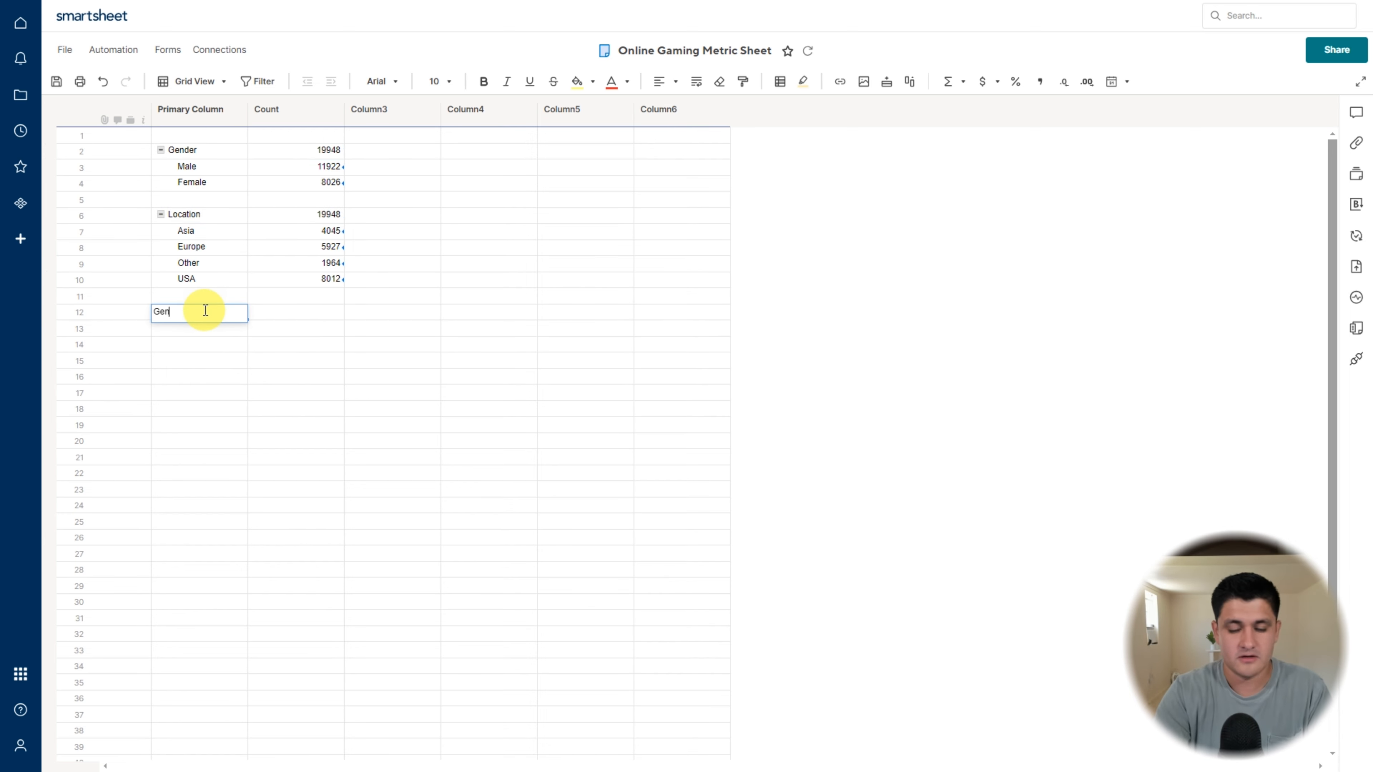
pyautogui.press('Return')
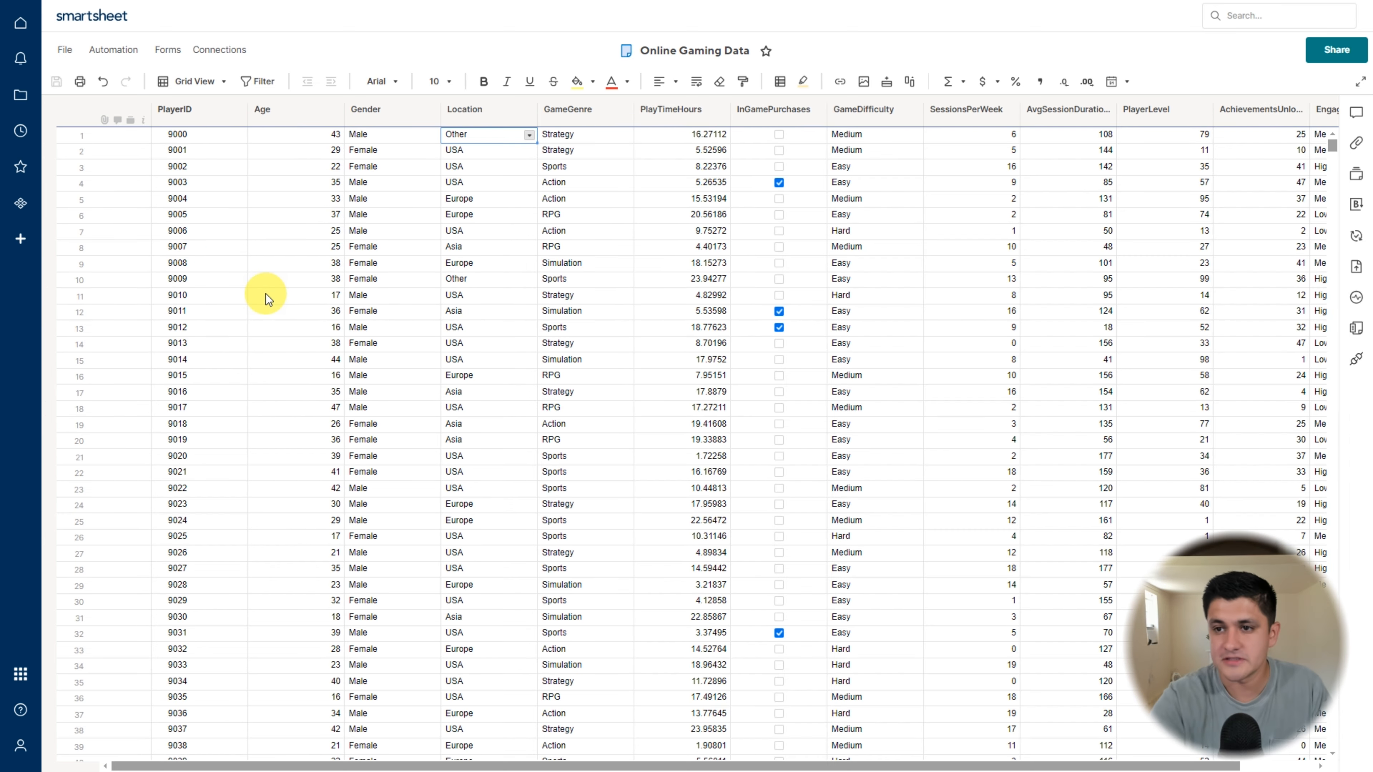
pyautogui.click(624, 109)
pyautogui.click(684, 433)
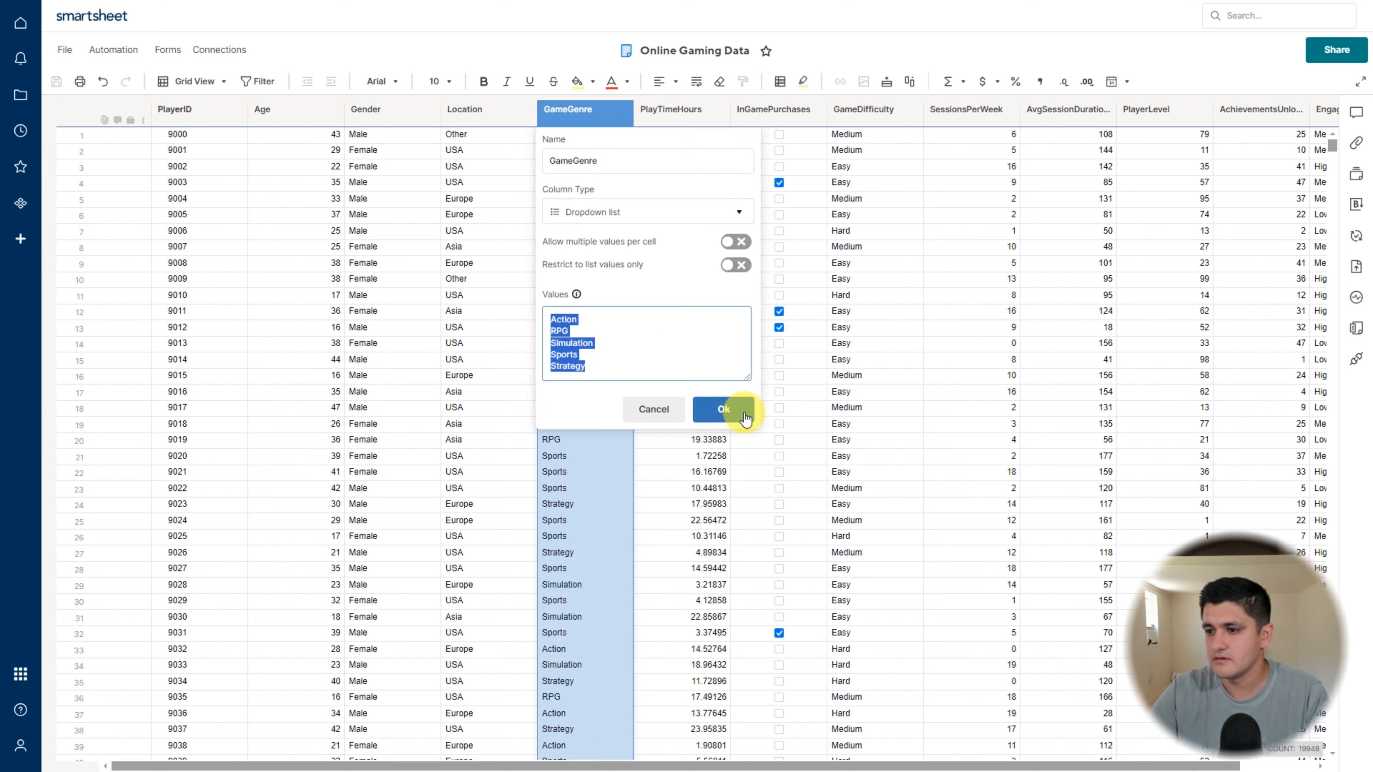
pyautogui.click(739, 409)
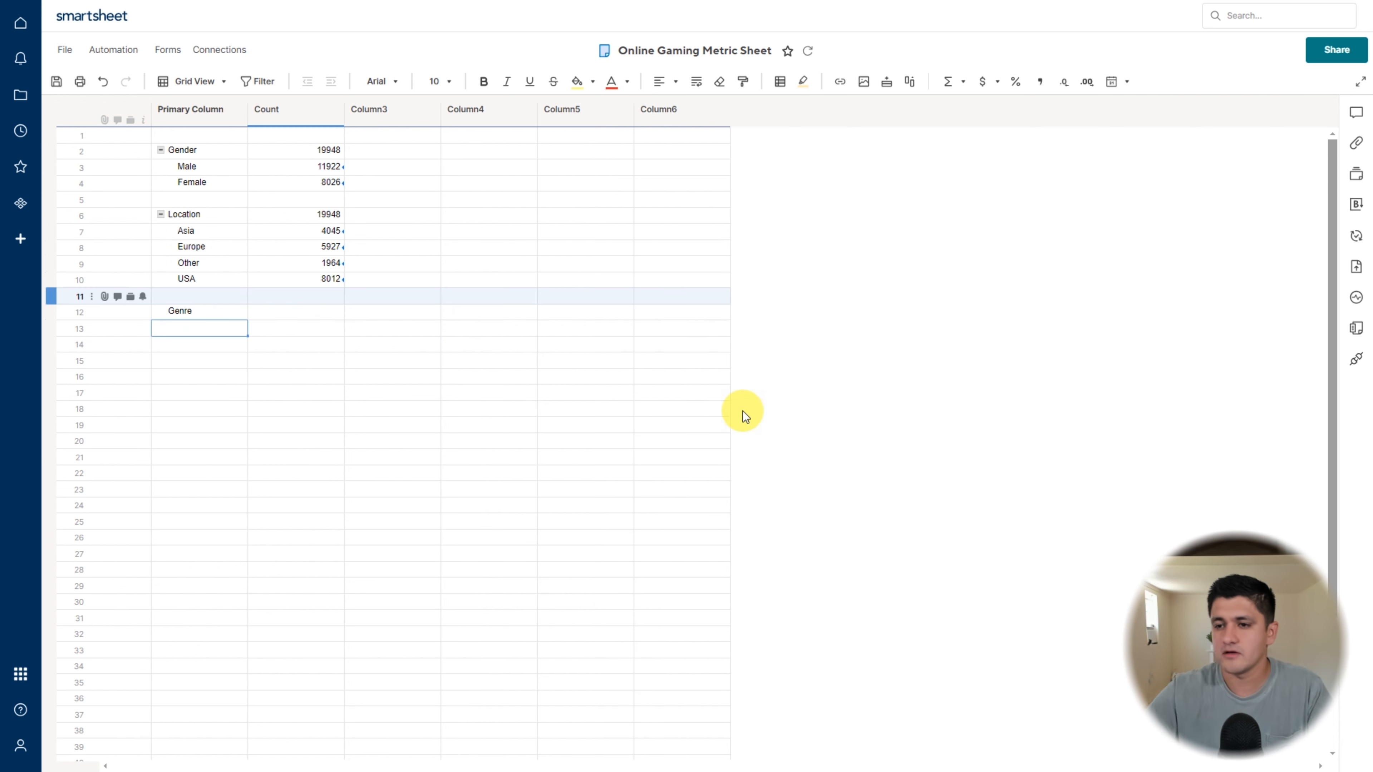
pyautogui.hotkey('ctrl', 'v')
pyautogui.hotkey('ctrl', ']')
# - Start a COUNTIFS formula in the Action row's Count cell with a cross-sheet reference to Online Gaming Data's GameGenre column, named Genre
pyautogui.click(296, 326)
pyautogui.write('=ciou')
pyautogui.press('BackSpace')
pyautogui.press('BackSpace')
pyautogui.press('BackSpace')
pyautogui.write('oun')
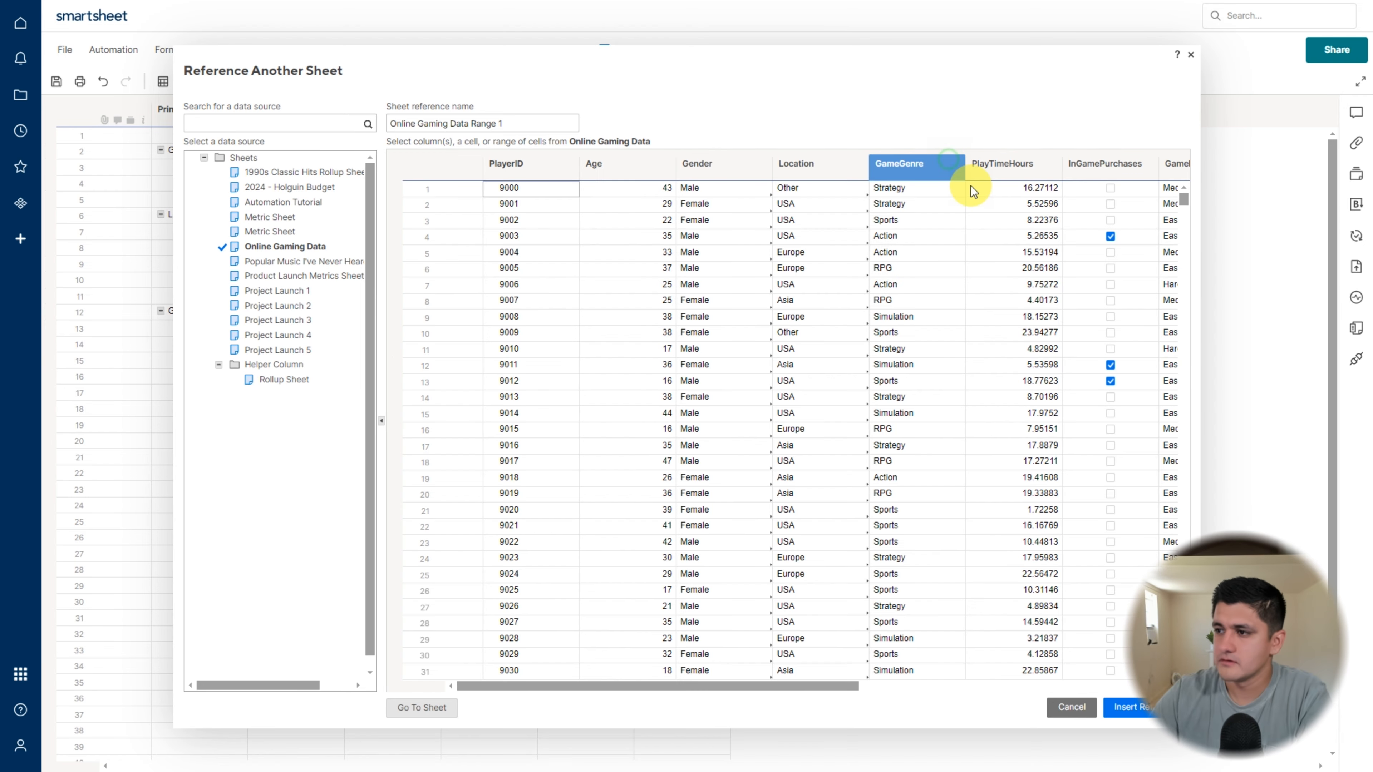
pyautogui.click(900, 165)
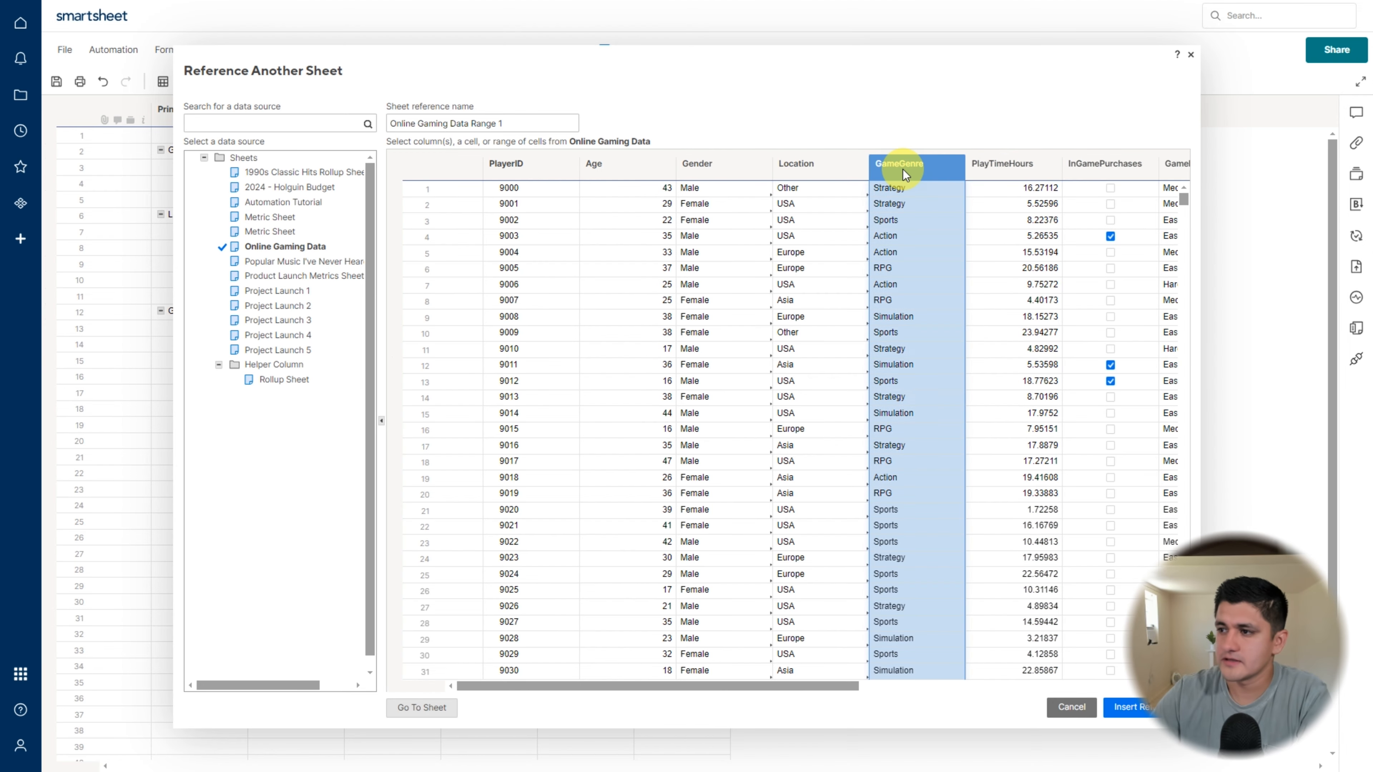
pyautogui.moveTo(516, 123); pyautogui.dragTo(331, 133)
pyautogui.write('Genre')
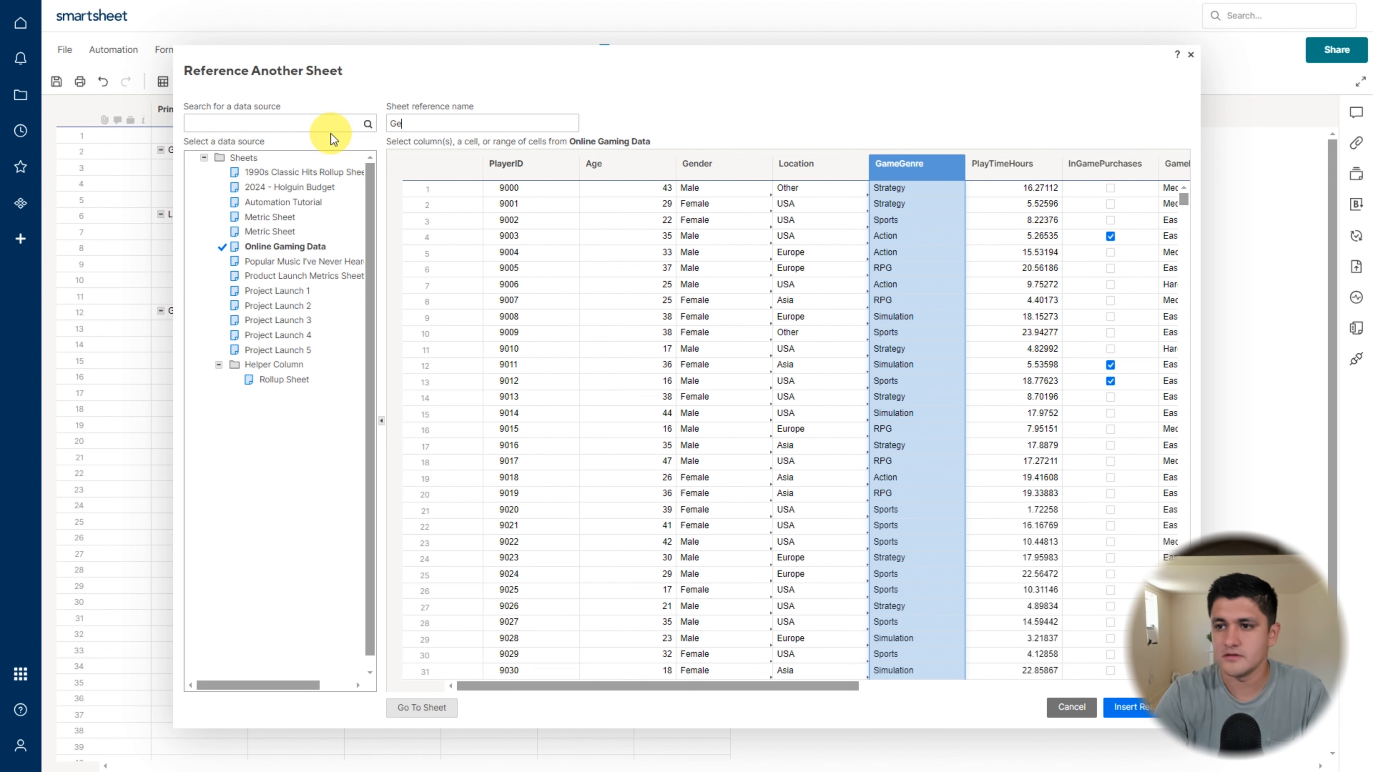
pyautogui.click(1116, 714)
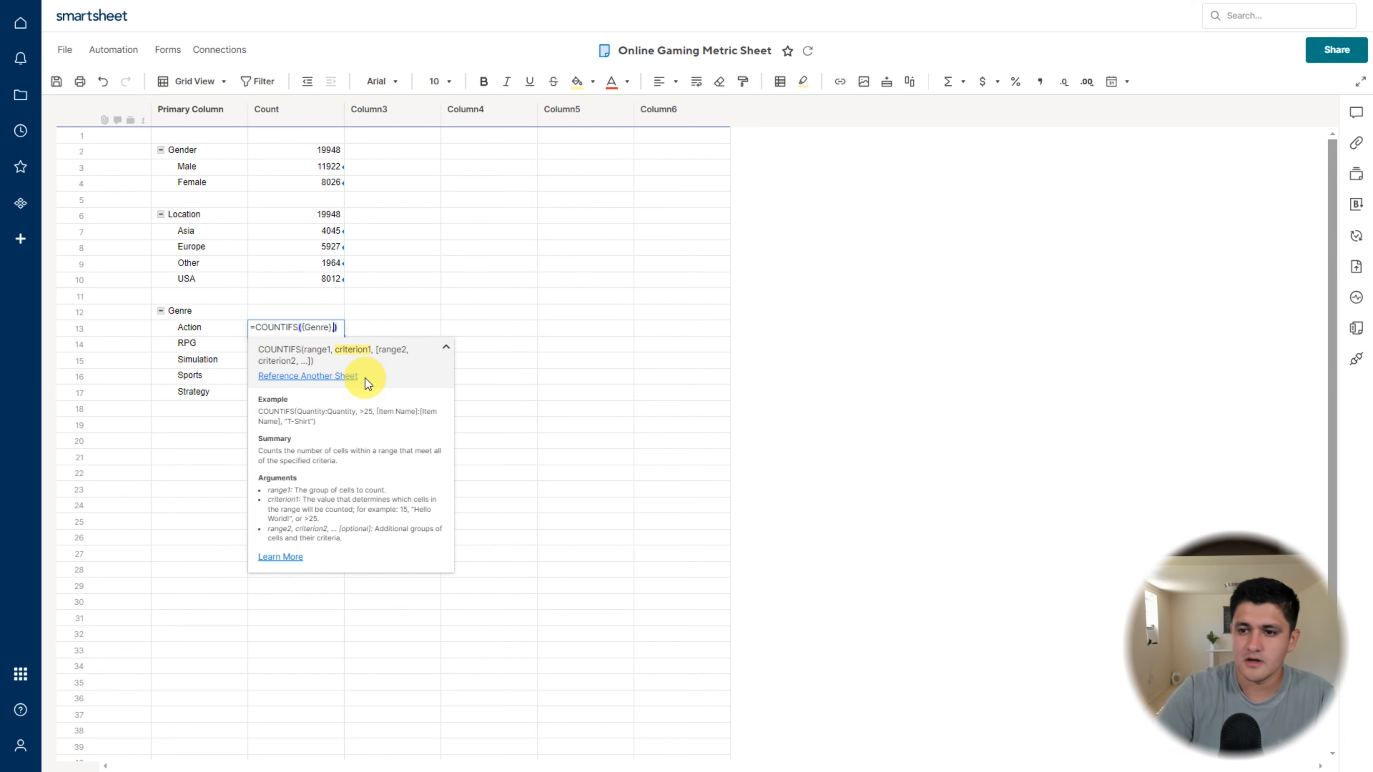
# - Complete the COUNTIFS formula with the Action row's Primary Column cell as criterion and fill it down through the Strategy row
pyautogui.click(218, 328)
pyautogui.press('Return')
pyautogui.moveTo(344, 335); pyautogui.dragTo(329, 393)
# - Total the genre counts in the Genre row's Count cell with =SUM(CHILDREN())
pyautogui.click(316, 309)
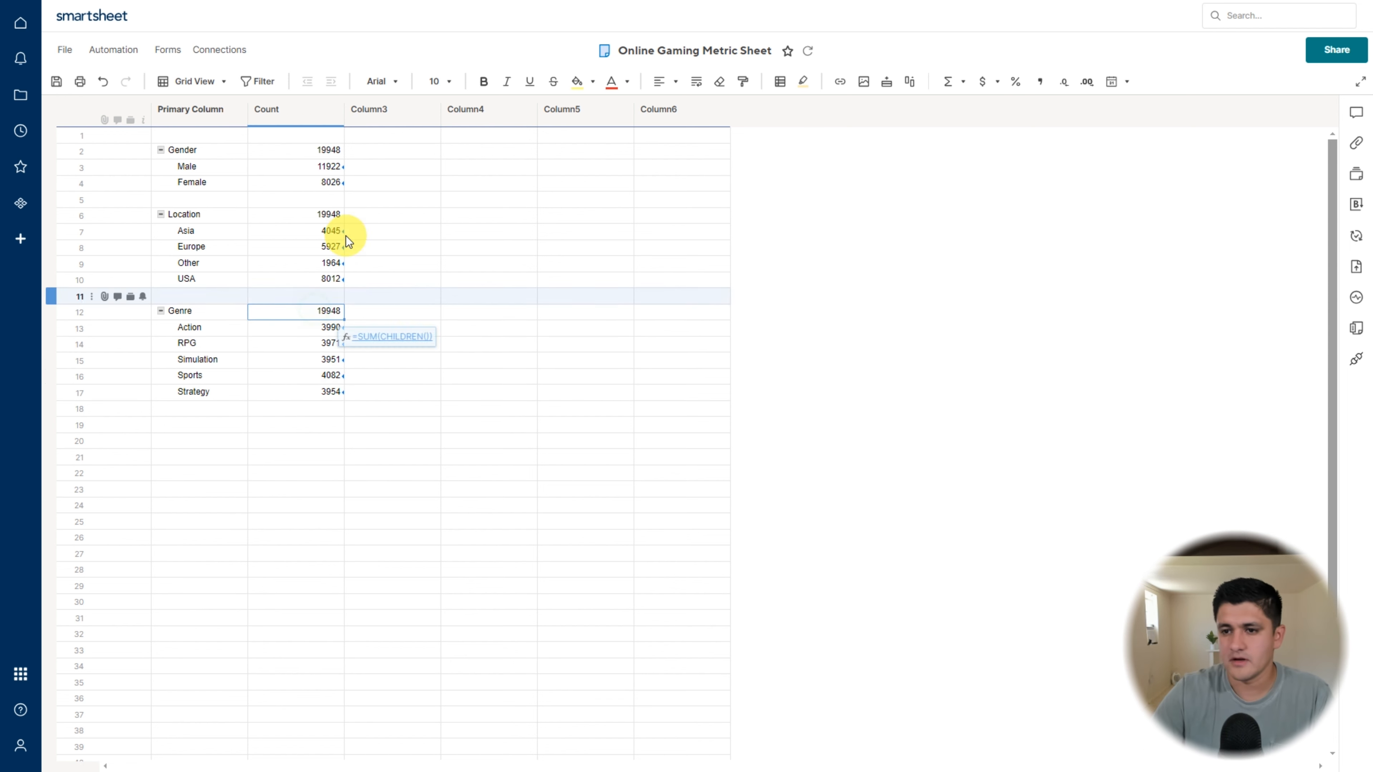
# - Select the Genre, Location and Gender total cells together to compare them, and save the sheet
pyautogui.keyDown('ctrl'); pyautogui.click(336, 215); pyautogui.keyUp('ctrl')
pyautogui.keyDown('ctrl'); pyautogui.click(331, 152); pyautogui.keyUp('ctrl')
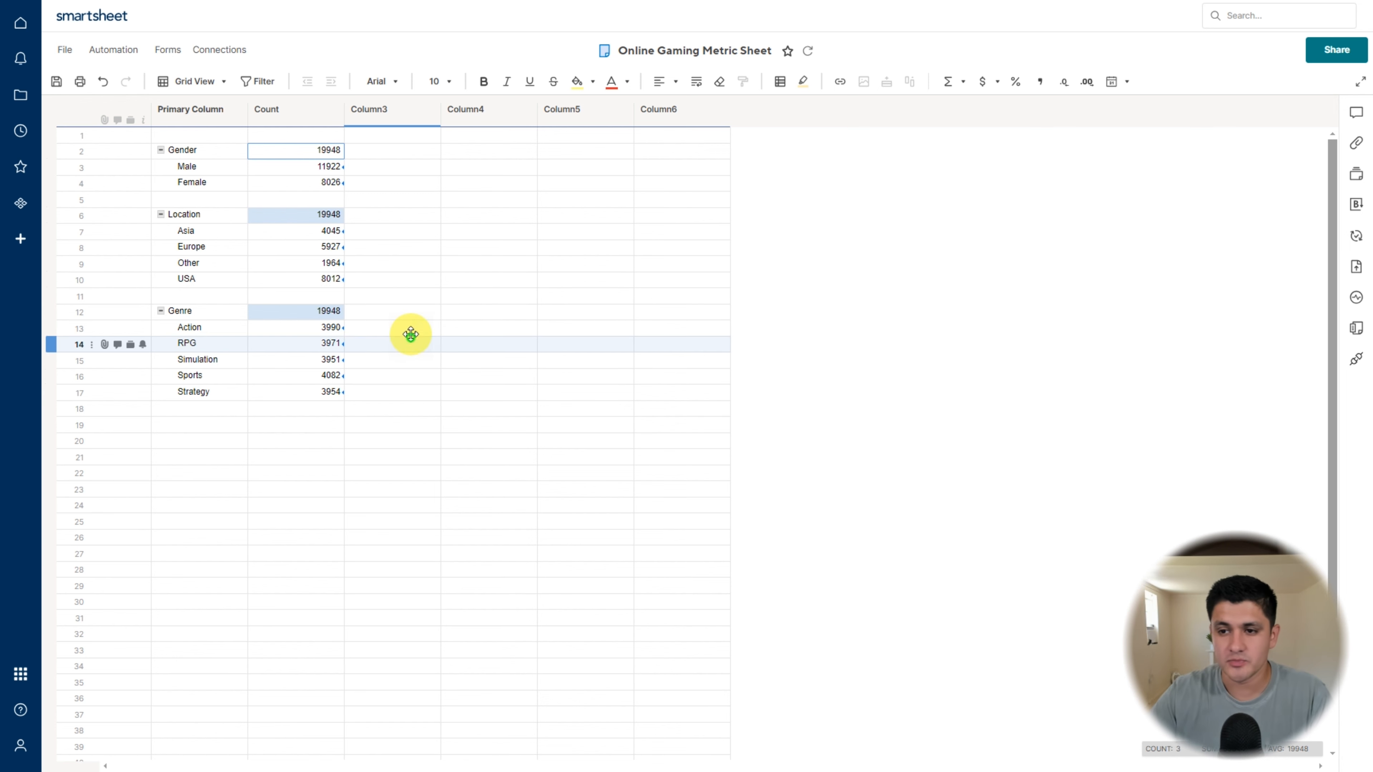
pyautogui.click(397, 343)
pyautogui.click(56, 81)
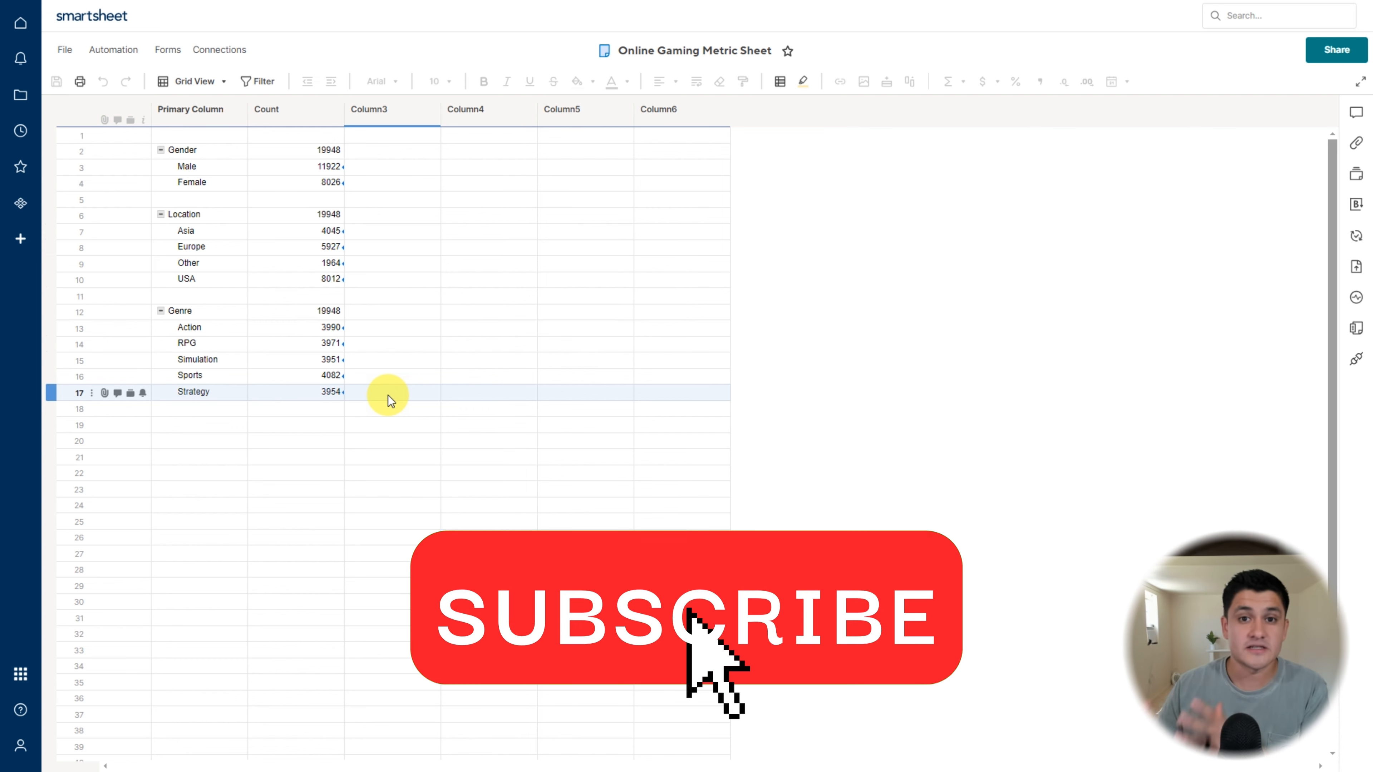
# - Add an In-Game Purchases heading in row 19 with Male and Female as indented child rows beneath it
pyautogui.click(216, 423)
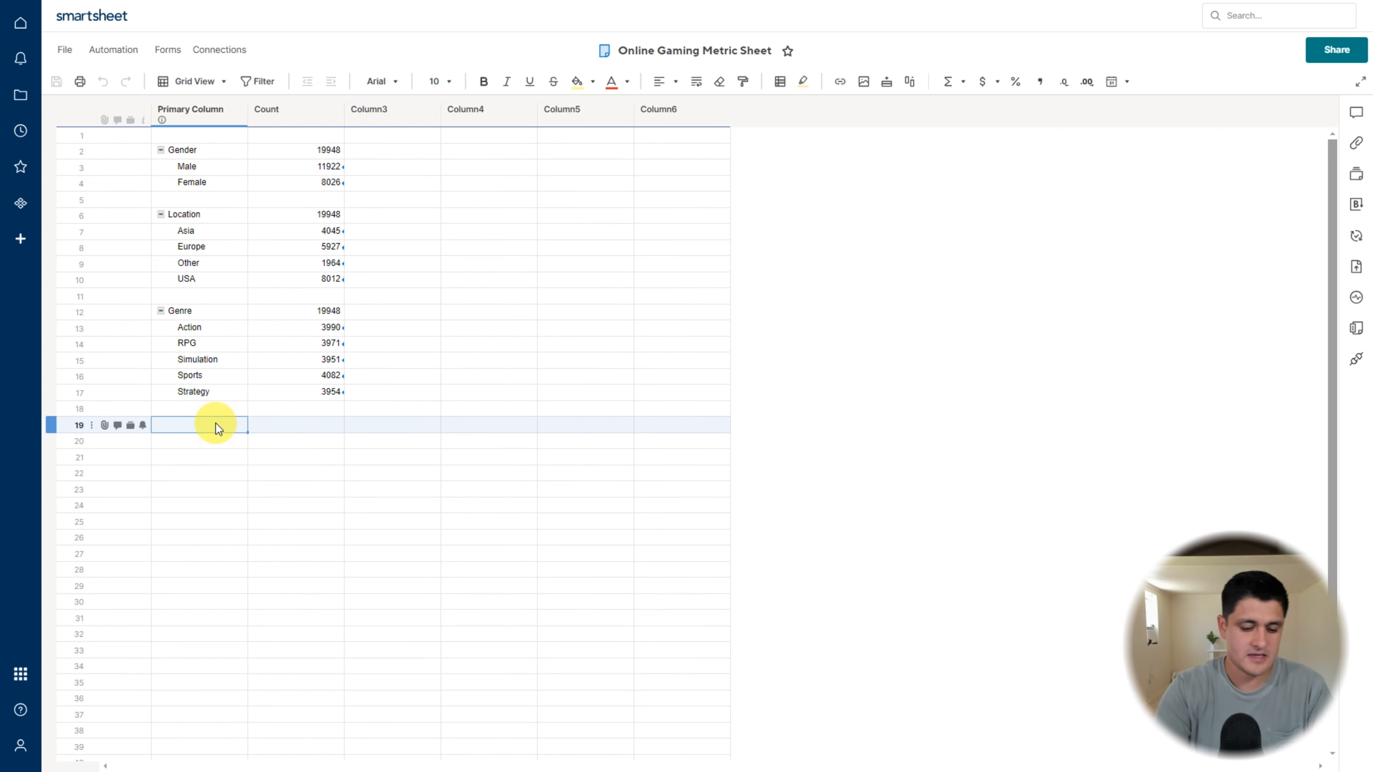
pyautogui.write('In-Game Purchases')
pyautogui.press('Return')
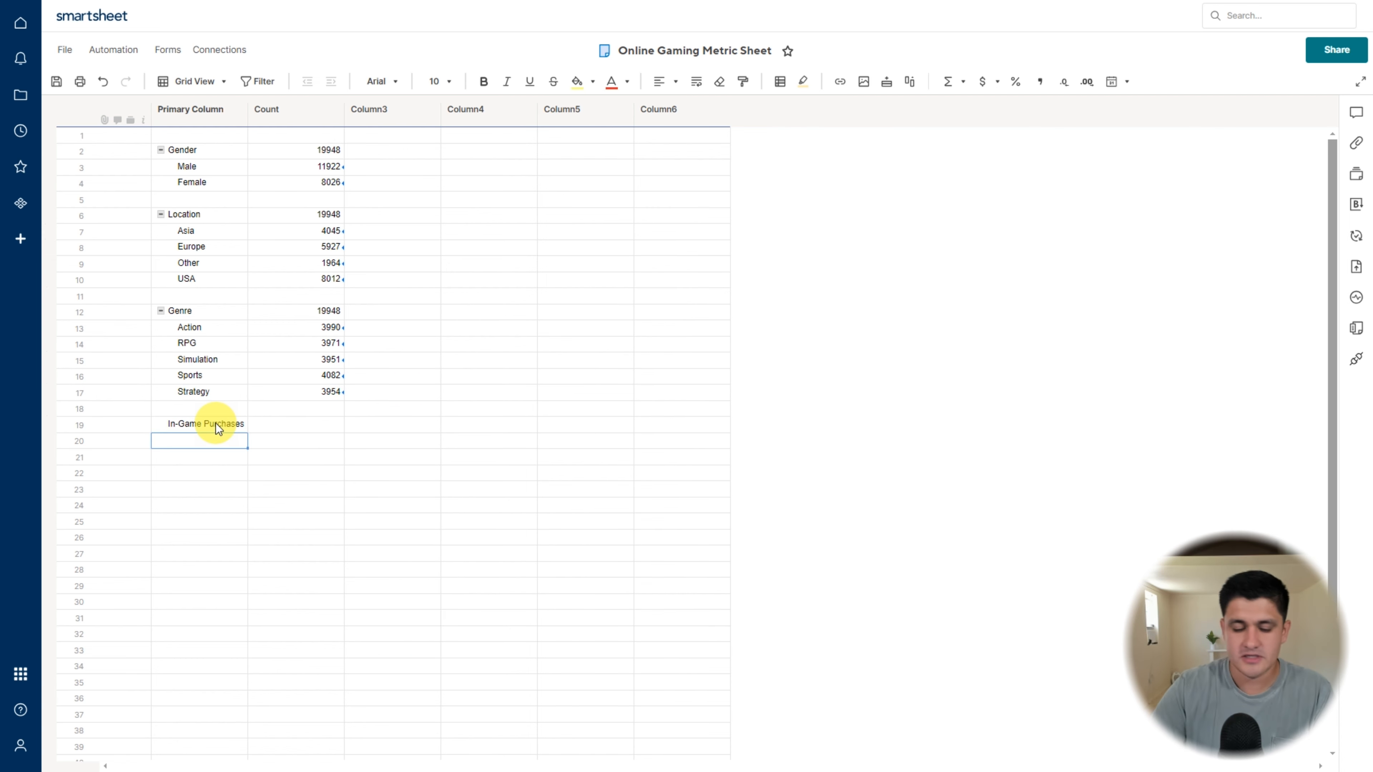
pyautogui.write('Male')
pyautogui.press('Return')
pyautogui.write('Femal')
pyautogui.press('Return')
pyautogui.press('Up')
pyautogui.write('e')
pyautogui.moveTo(208, 441); pyautogui.dragTo(193, 459)
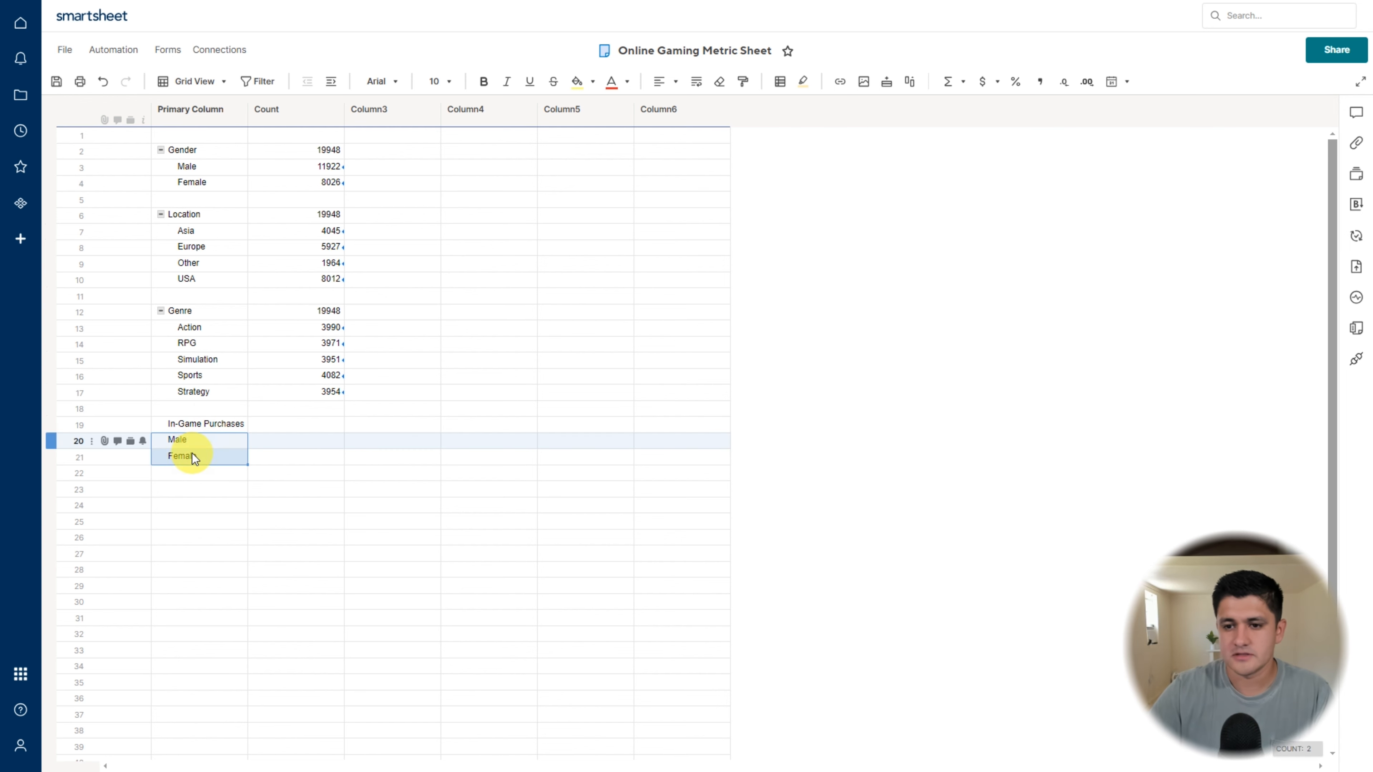
pyautogui.click(331, 82)
pyautogui.click(305, 457)
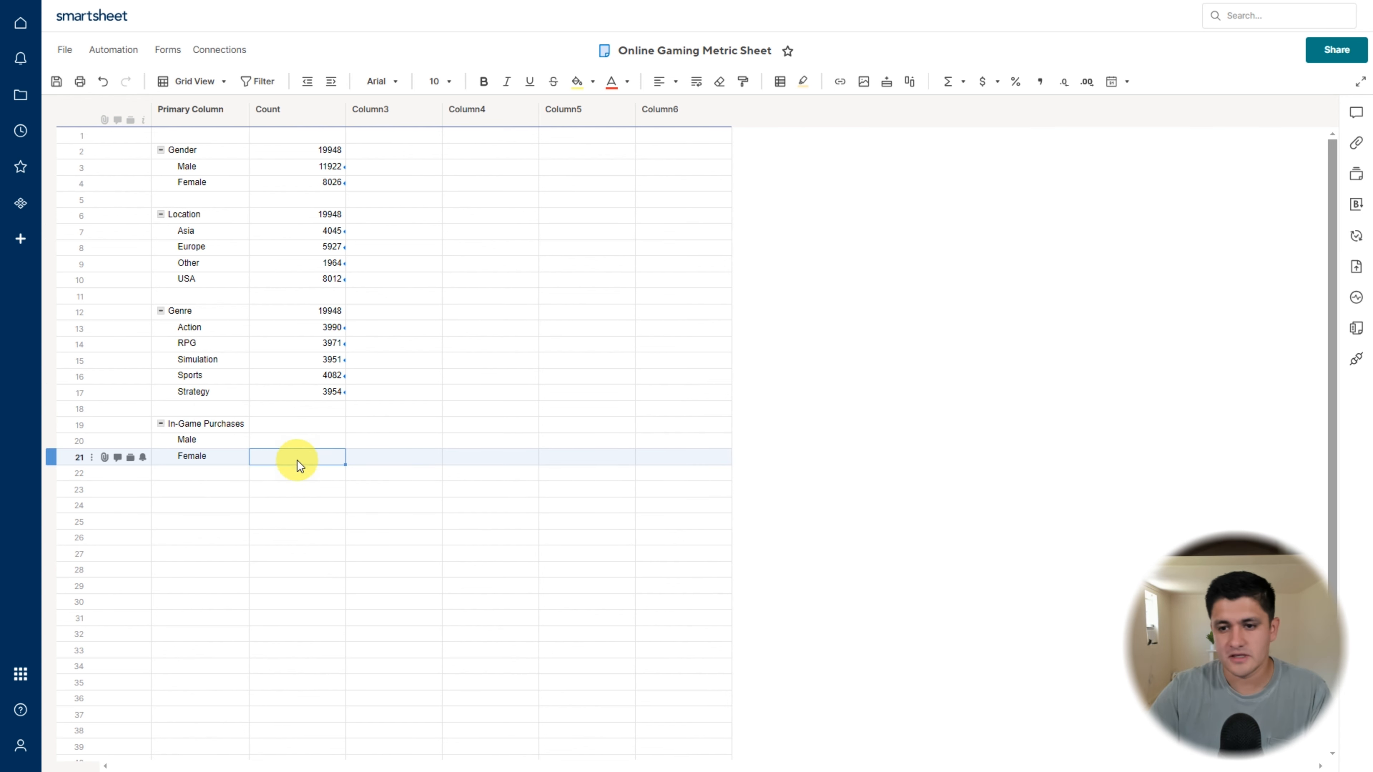
pyautogui.click(292, 443)
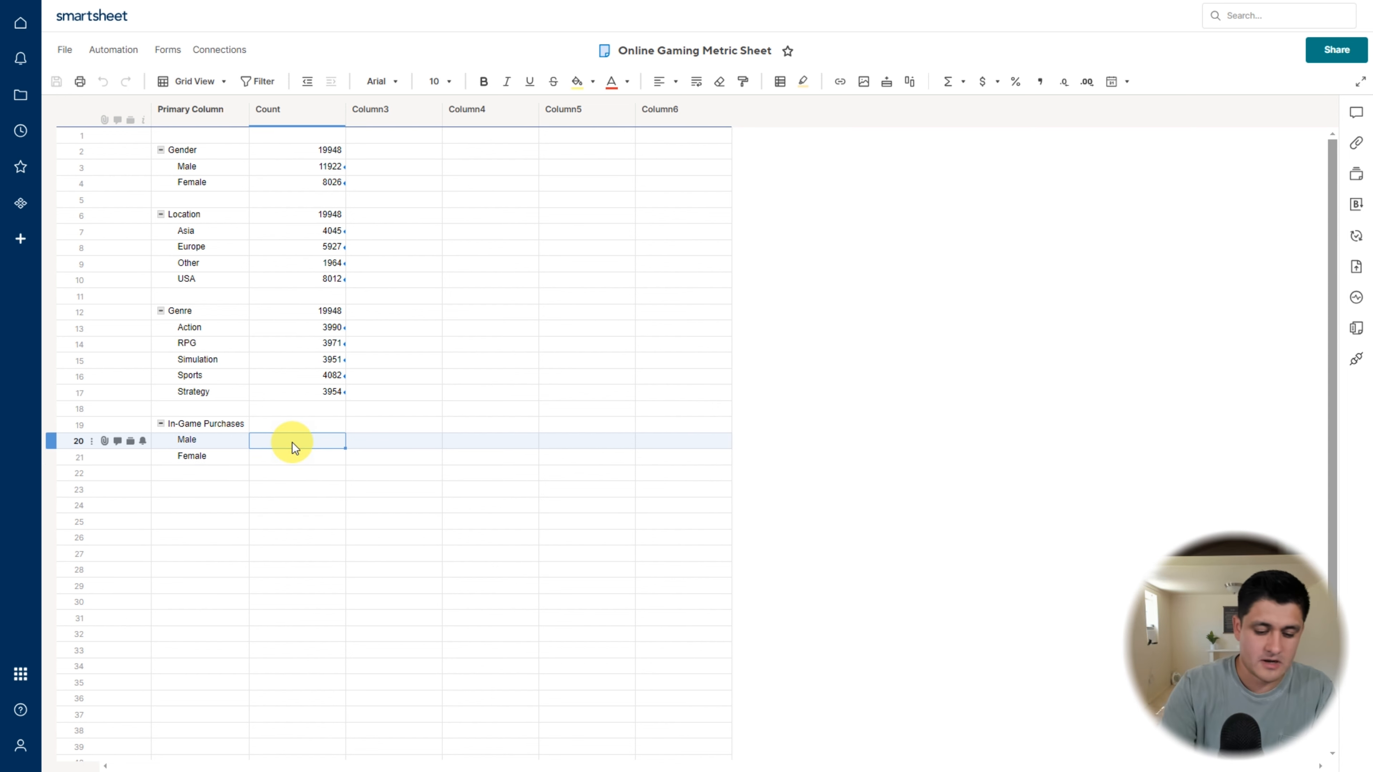
pyautogui.write('=cou')
pyautogui.press('BackSpace')
pyautogui.press('BackSpace')
pyautogui.press('BackSpace')
pyautogui.press('BackSpace')
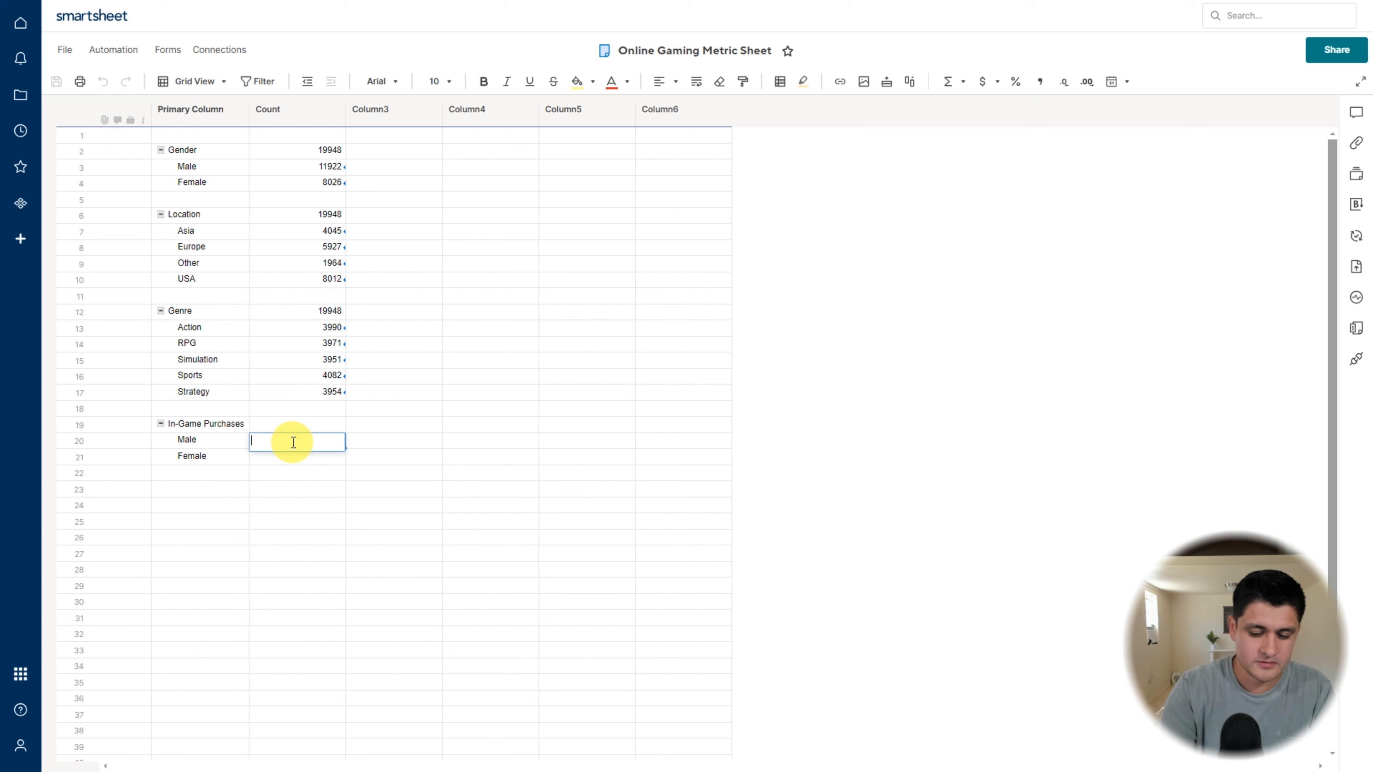
# - Start a COUNTIFS formula in the In-Game Purchases Male row's Count cell, inserting the Gender reference to Online Gaming Data's Gender column
pyautogui.write('=coun')
pyautogui.press('Down')
pyautogui.press('Down')
pyautogui.press('Return')
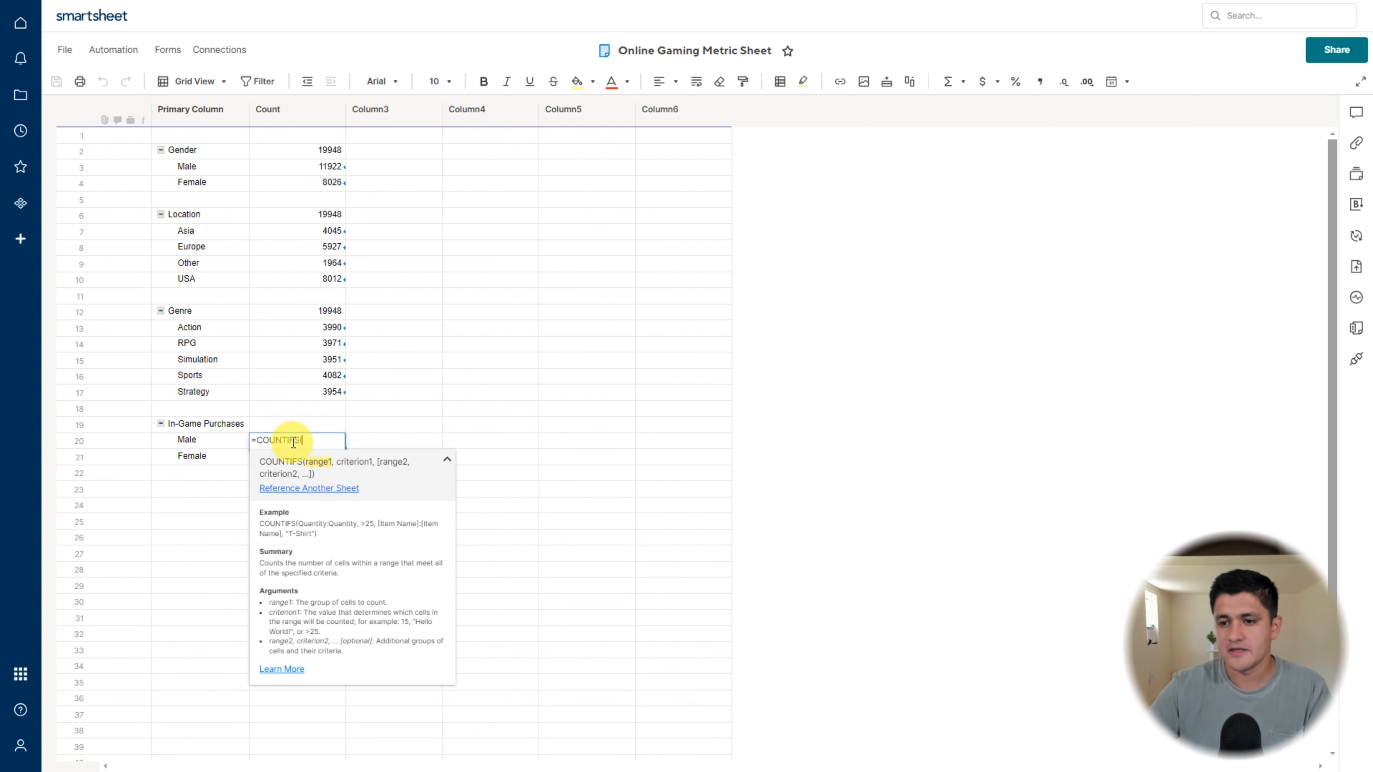
pyautogui.click(320, 491)
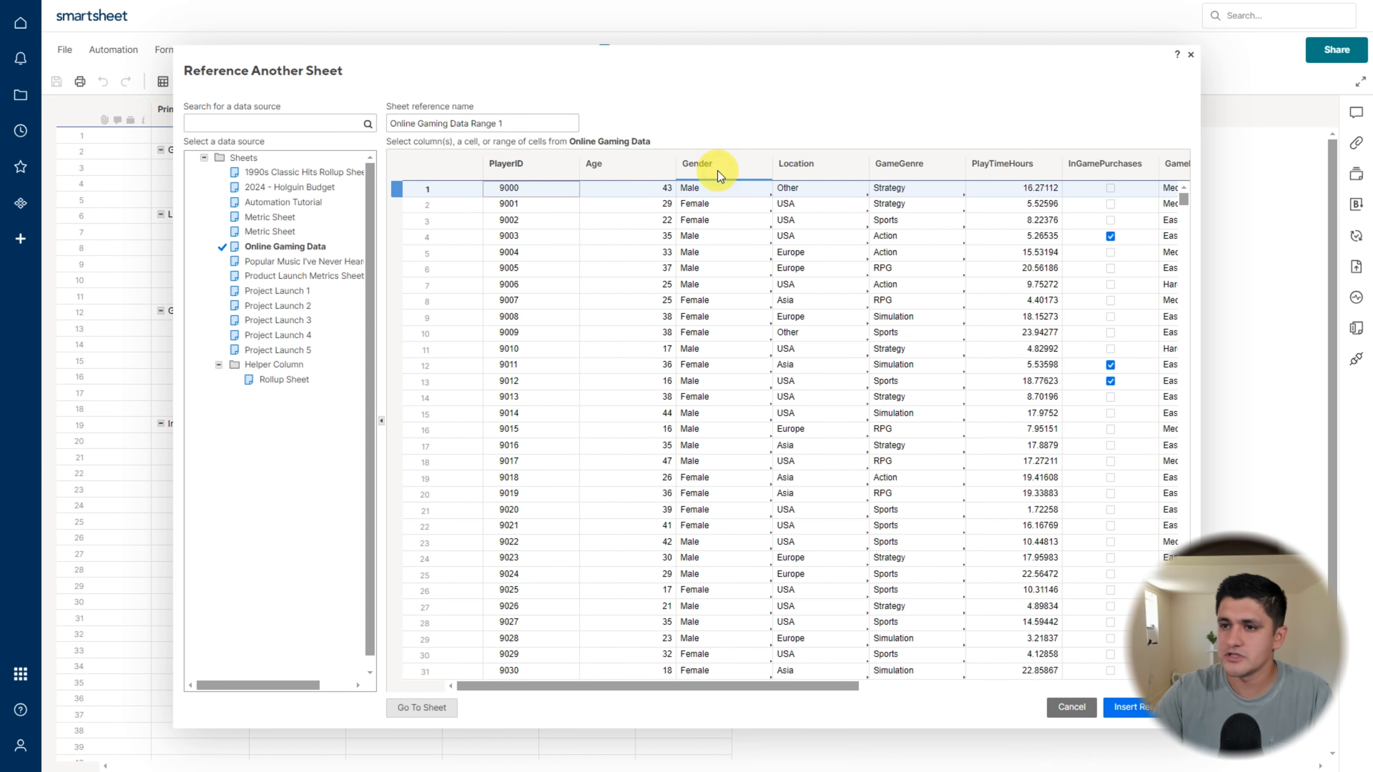
pyautogui.click(718, 171)
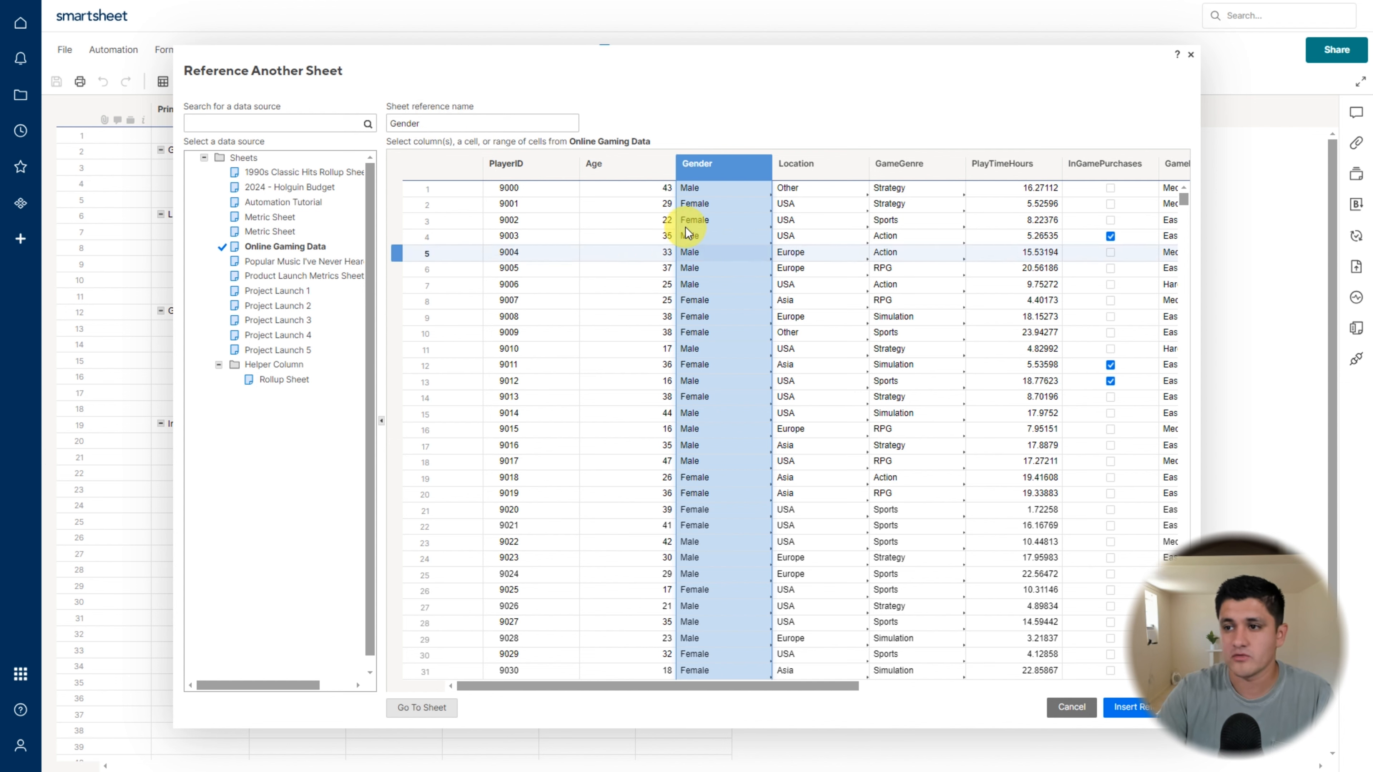
pyautogui.click(620, 167)
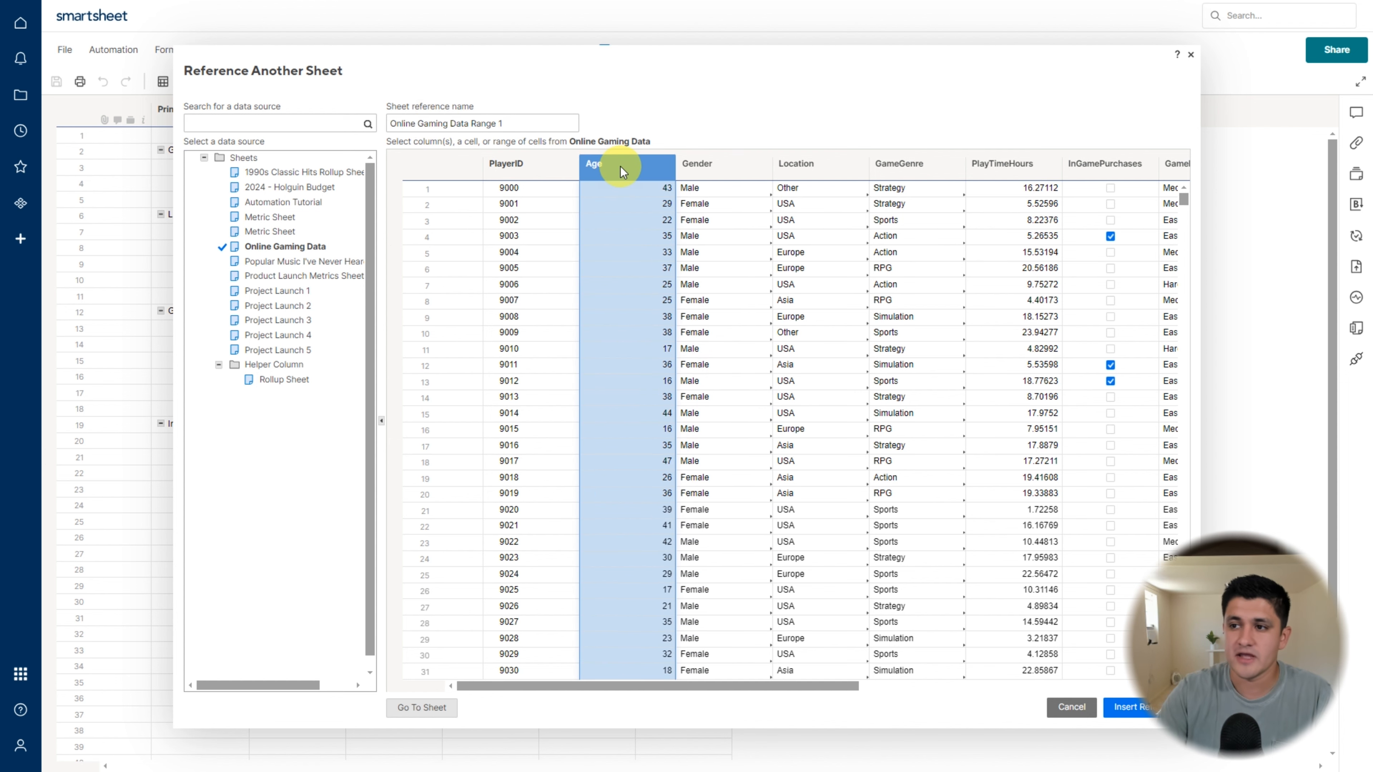
pyautogui.click(725, 173)
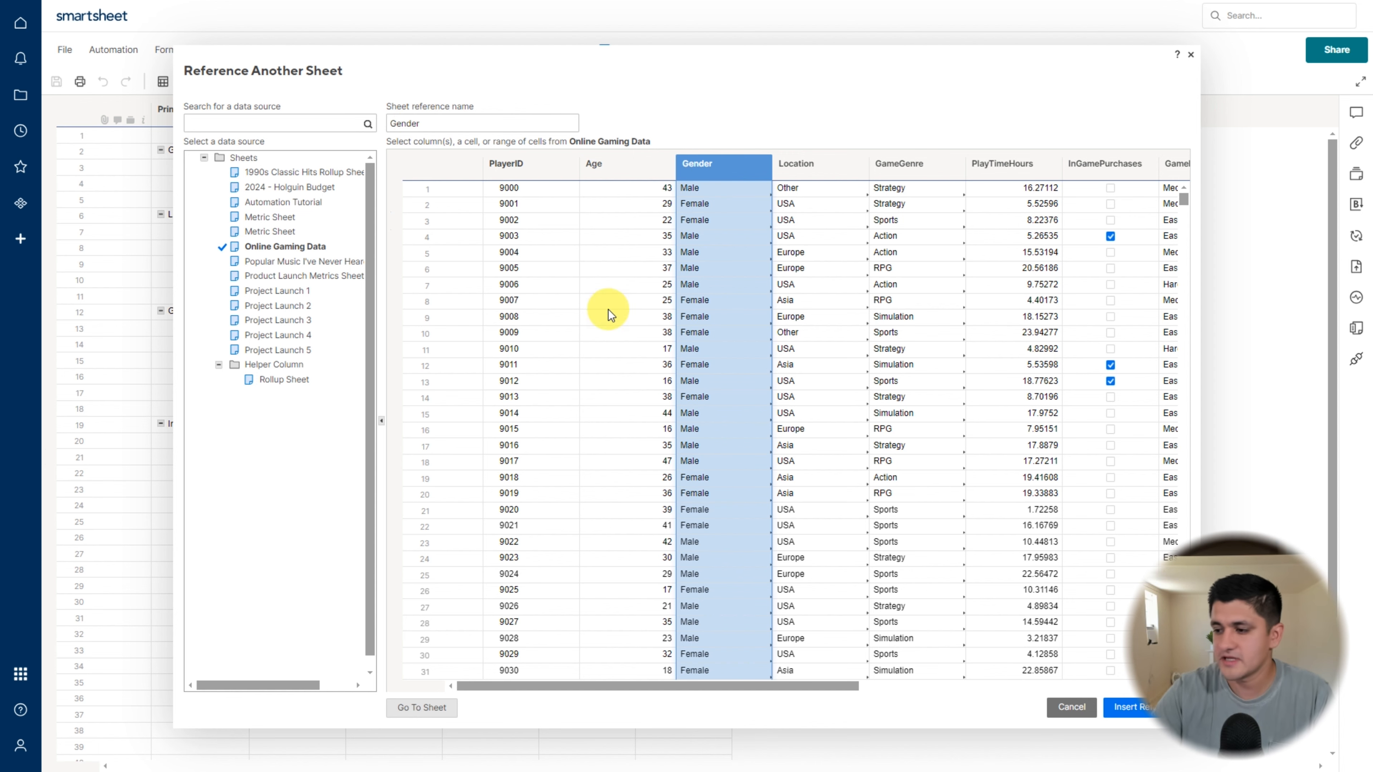
pyautogui.click(1119, 707)
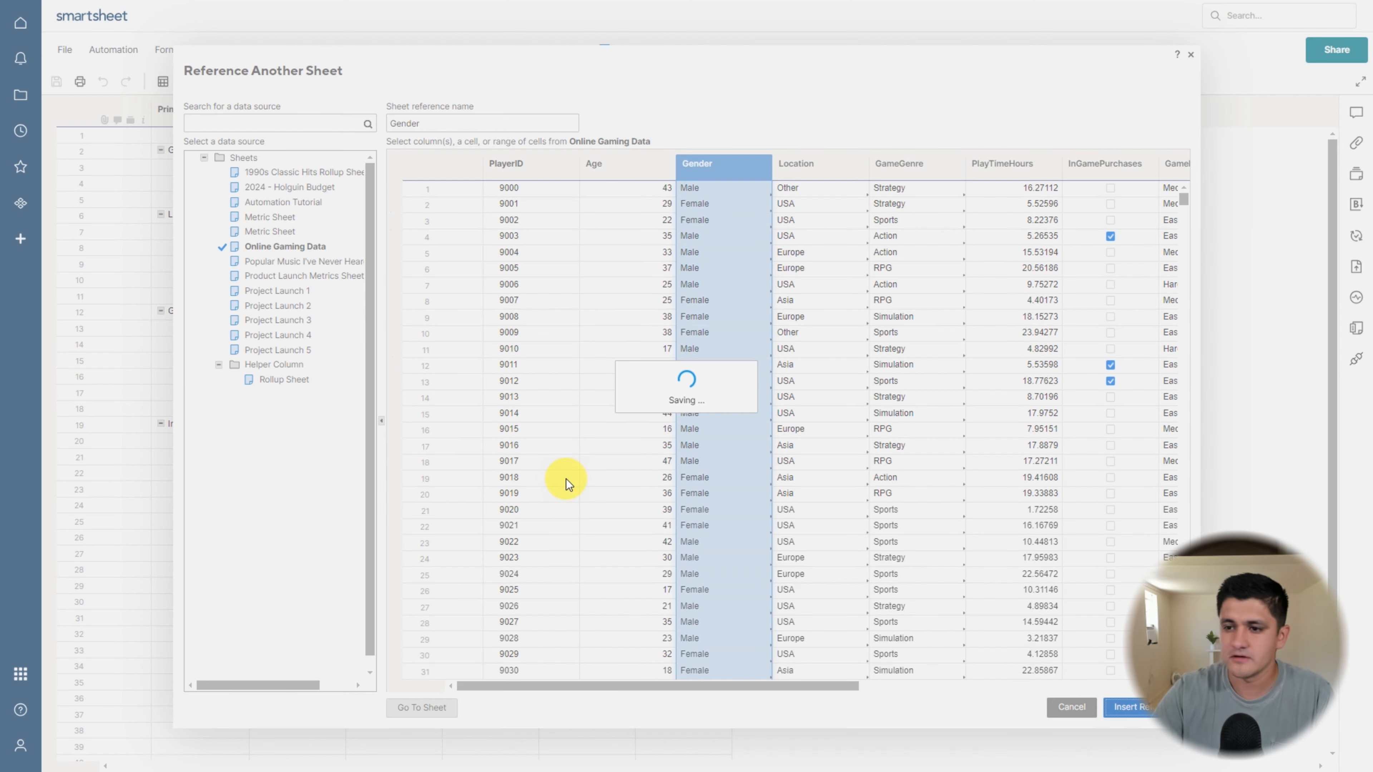
# - Add the Male row's Primary Column cell as criterion and a second cross-sheet reference to the InGamePurchases column, named IGP
pyautogui.write(',')
pyautogui.click(213, 441)
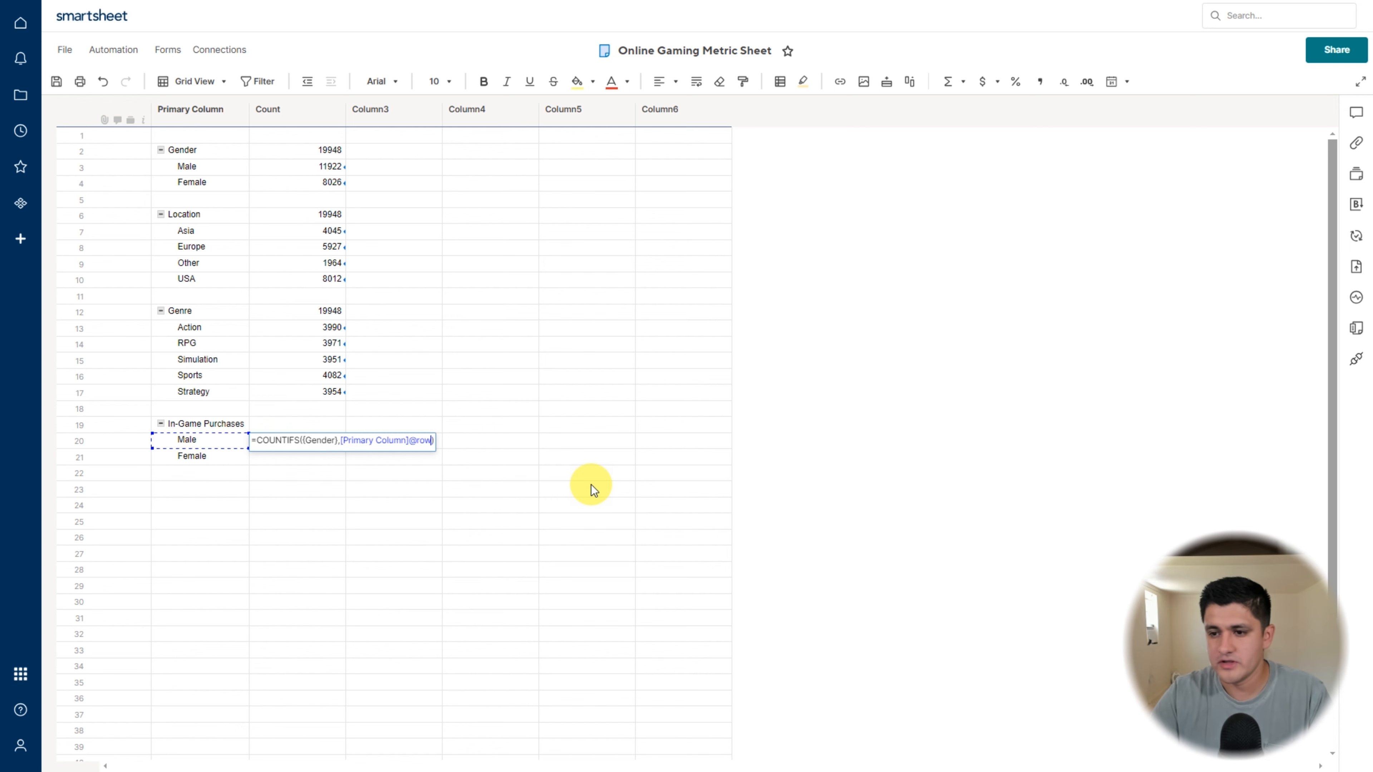
pyautogui.write(',')
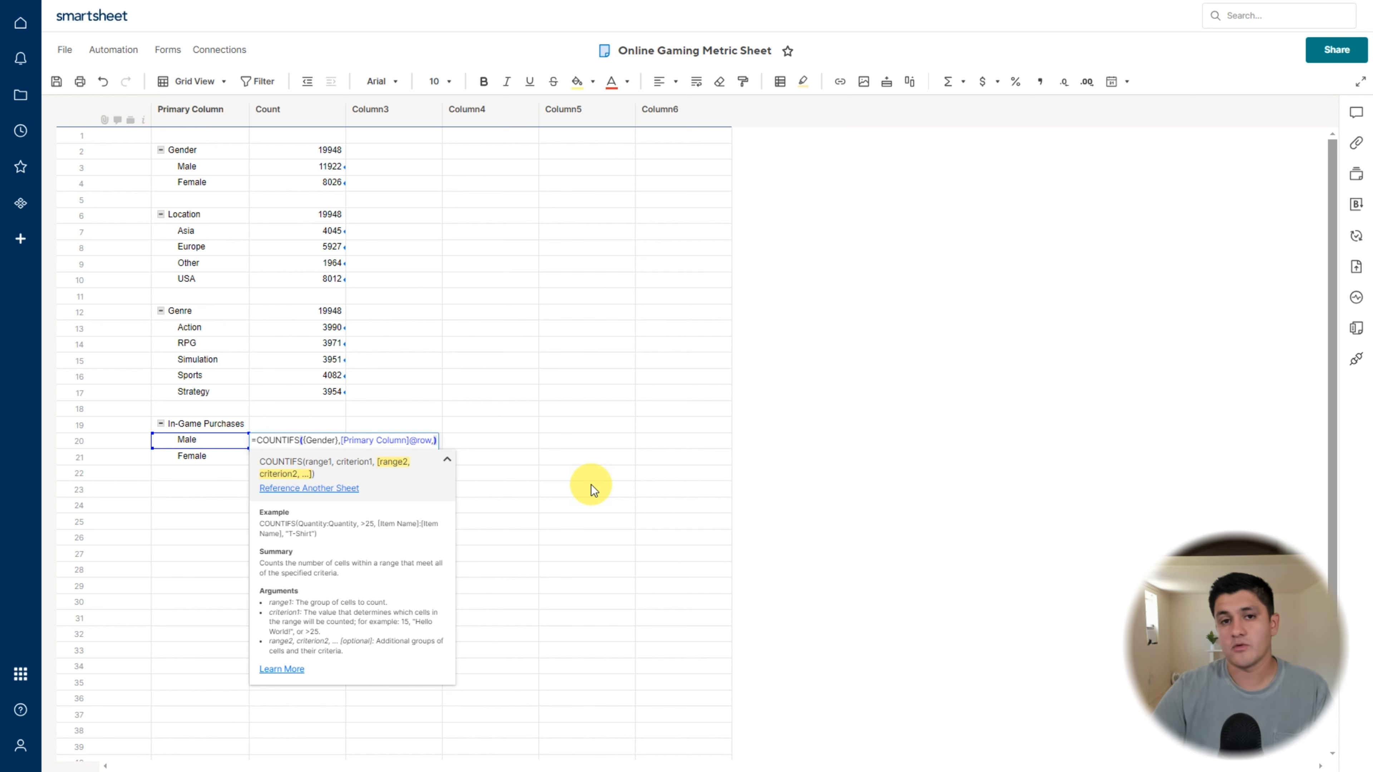
pyautogui.click(336, 488)
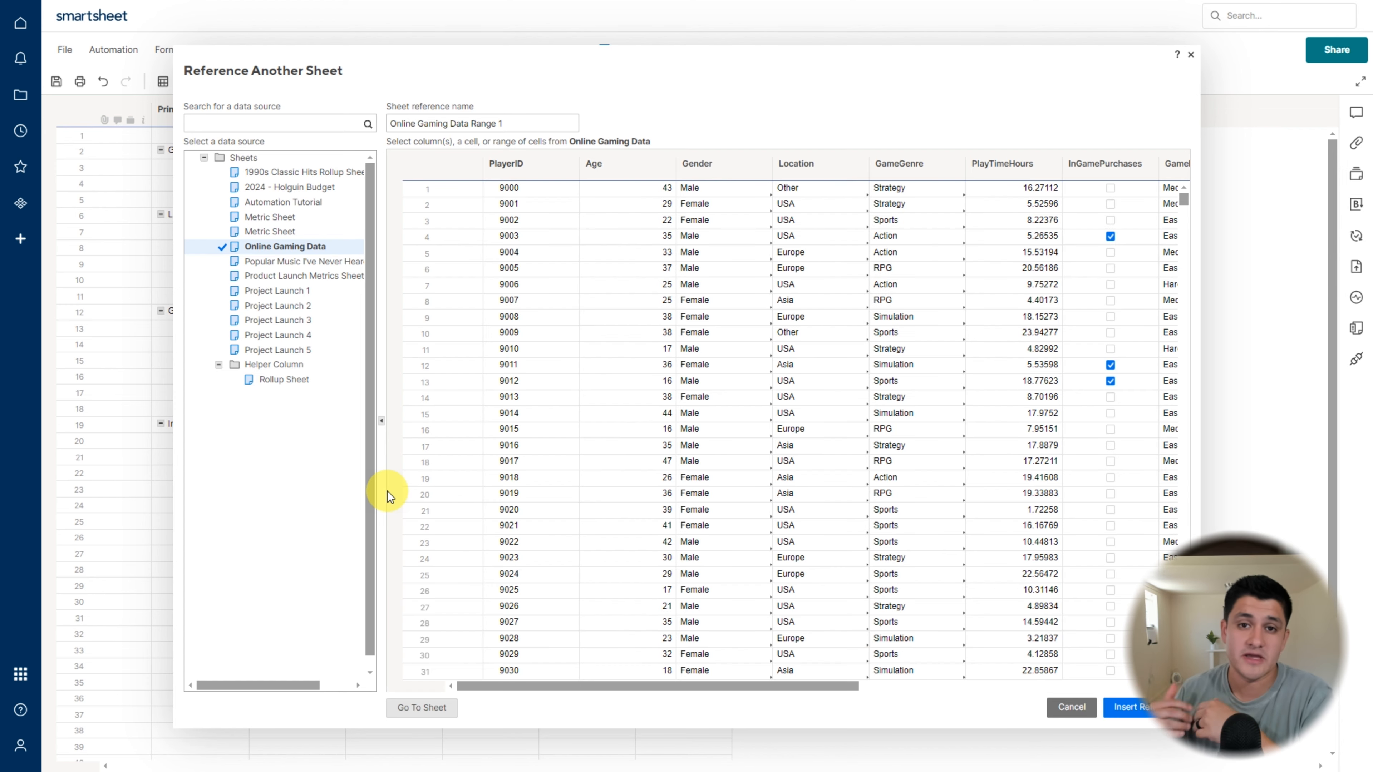
pyautogui.click(1101, 177)
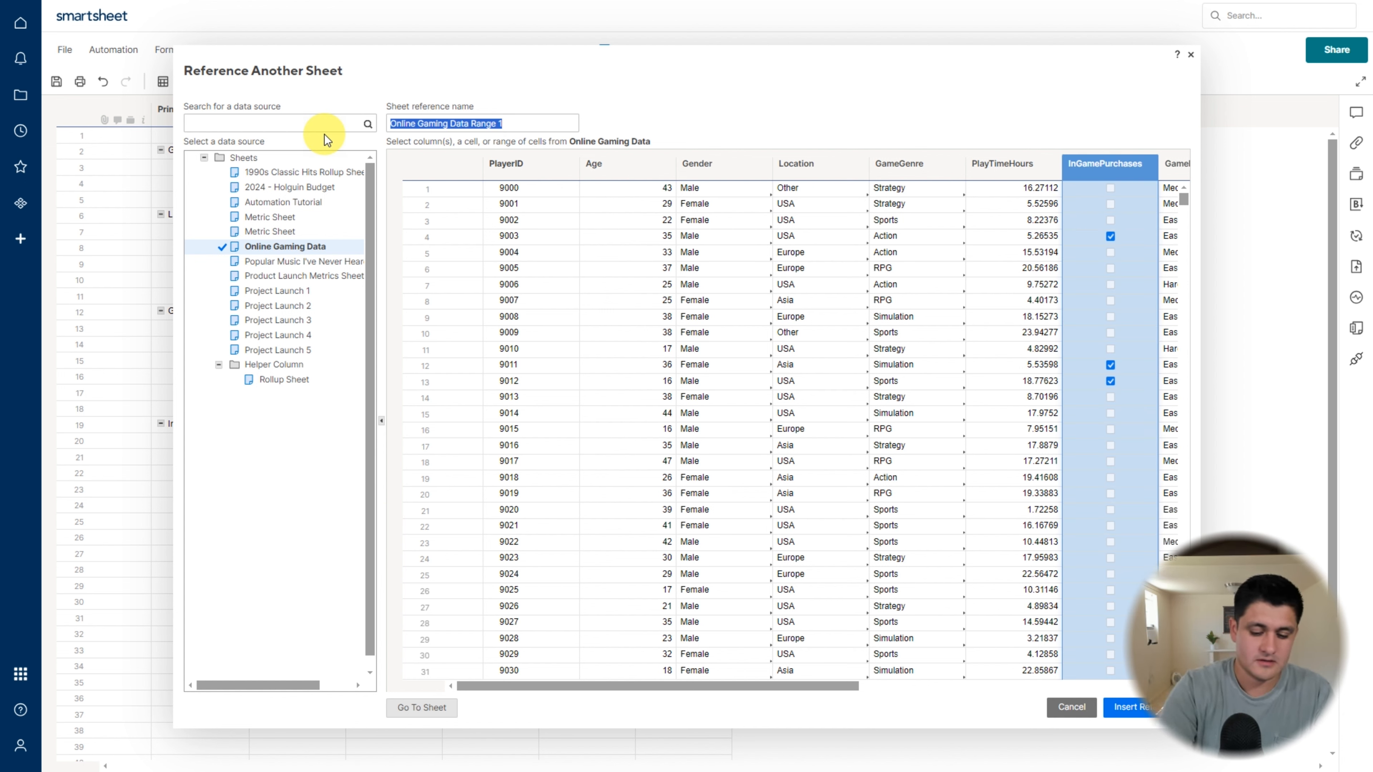
pyautogui.write('IGP')
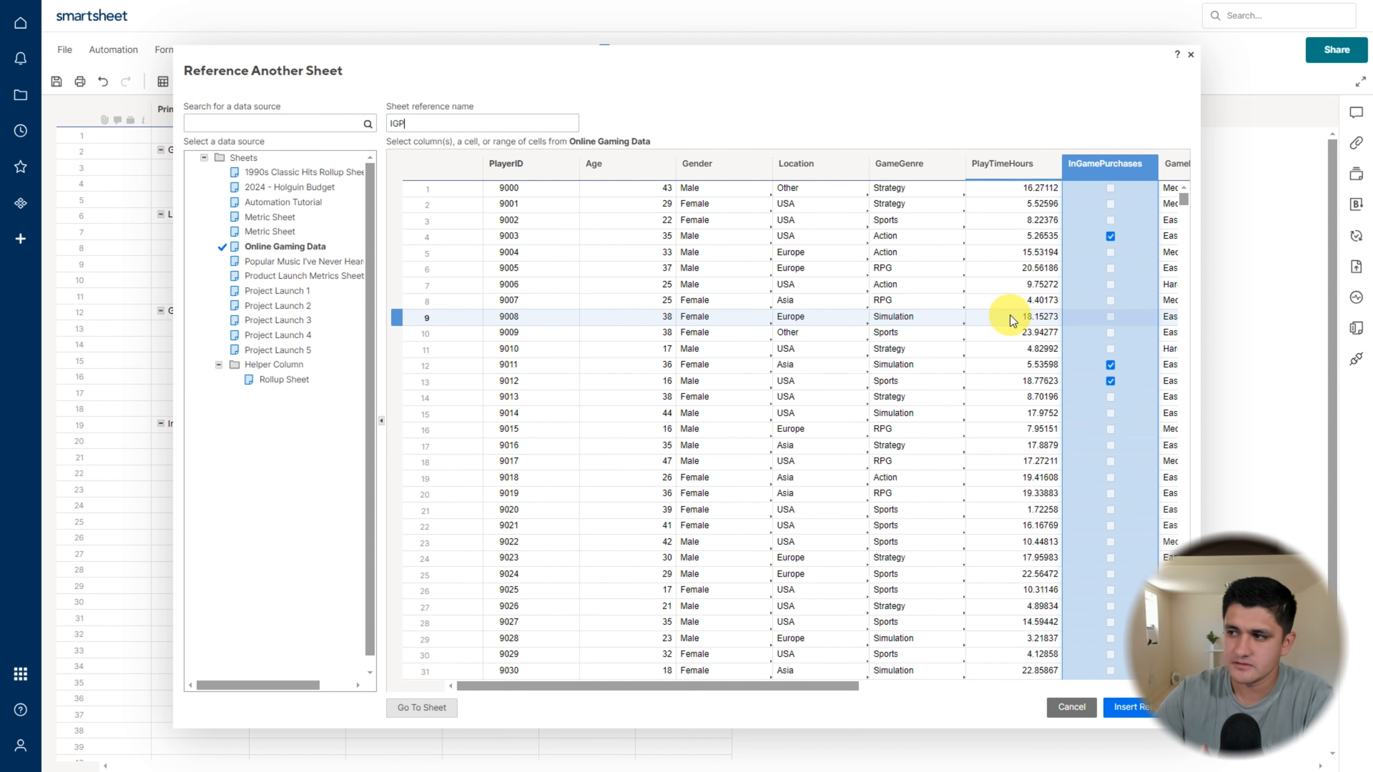
pyautogui.click(1126, 705)
# - Finish the COUNTIFS formula with "1" as the IGP criterion and fill it down to the Female row
pyautogui.write(', [Primary Column]@row, {IGP},')
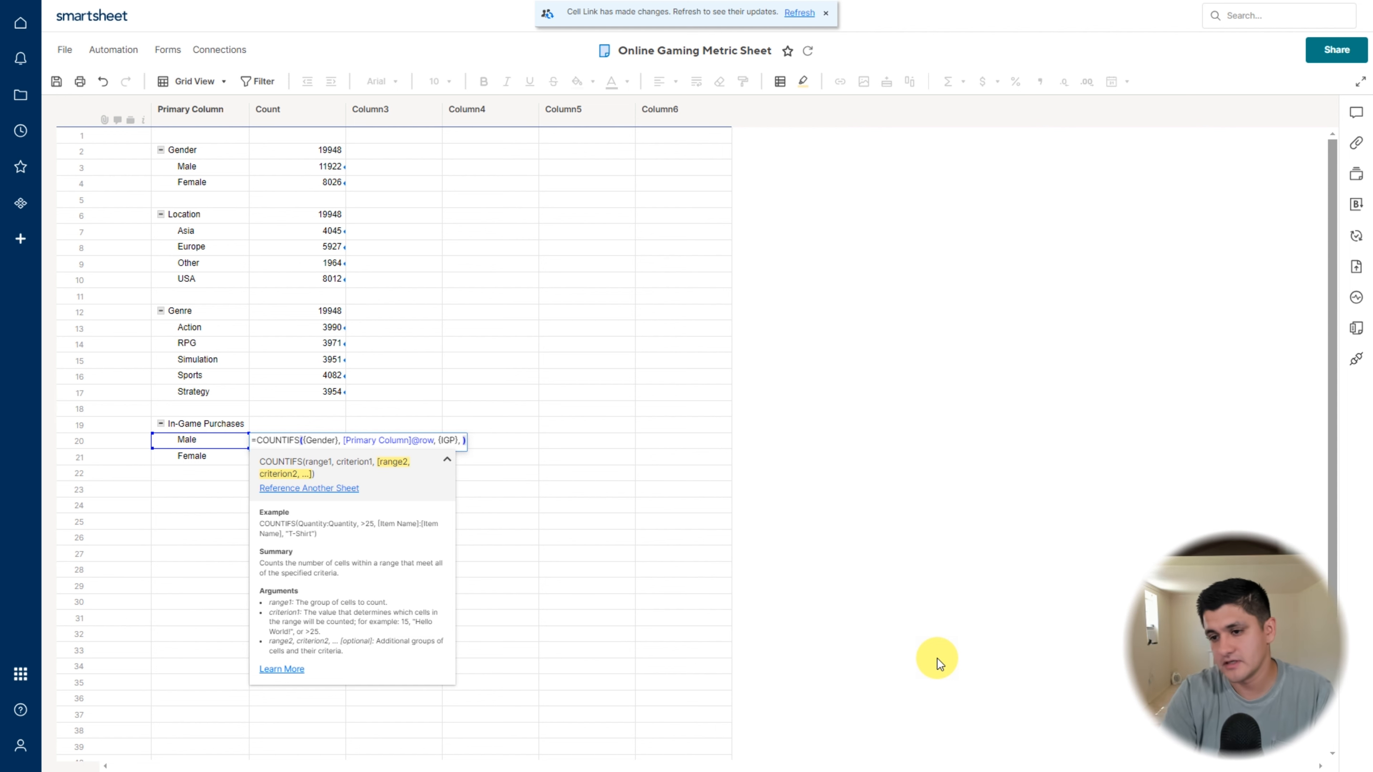
pyautogui.write('"1"')
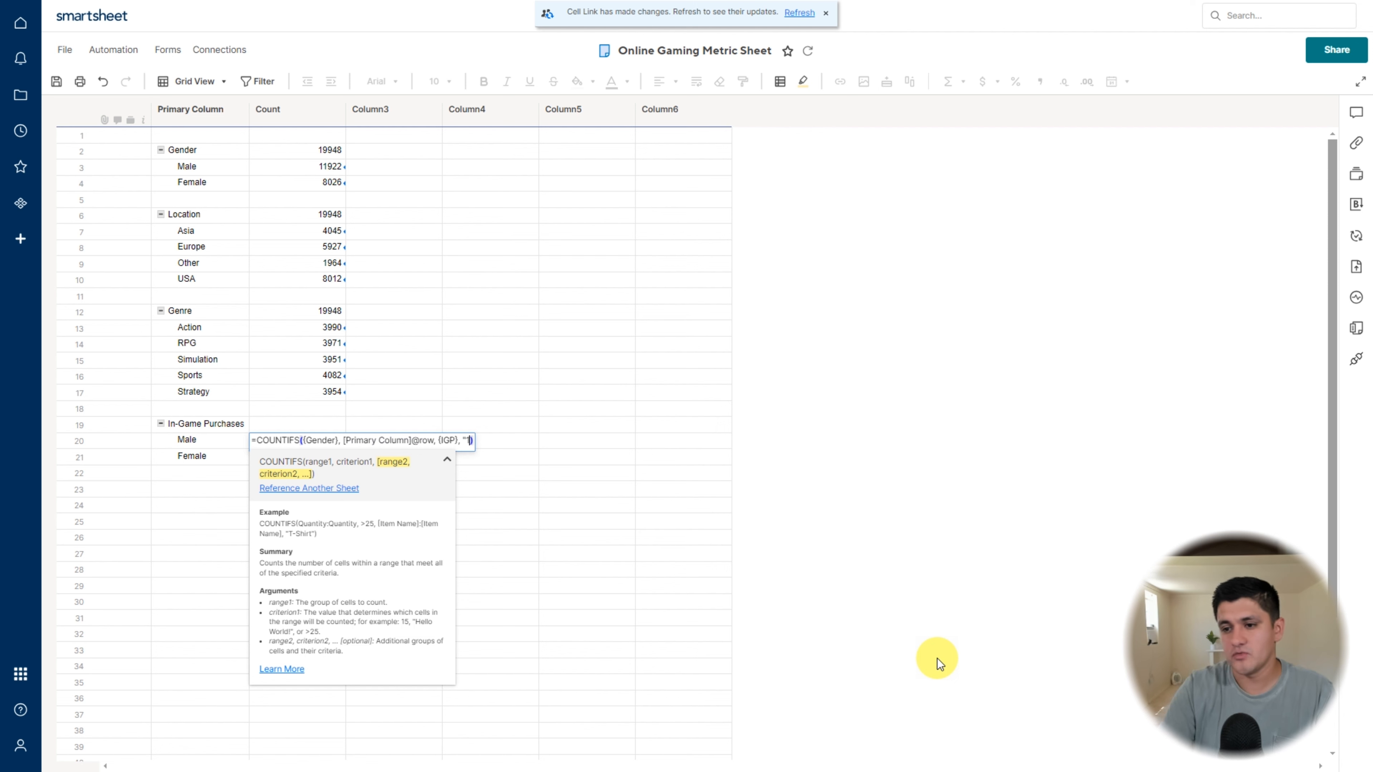
pyautogui.press('Return')
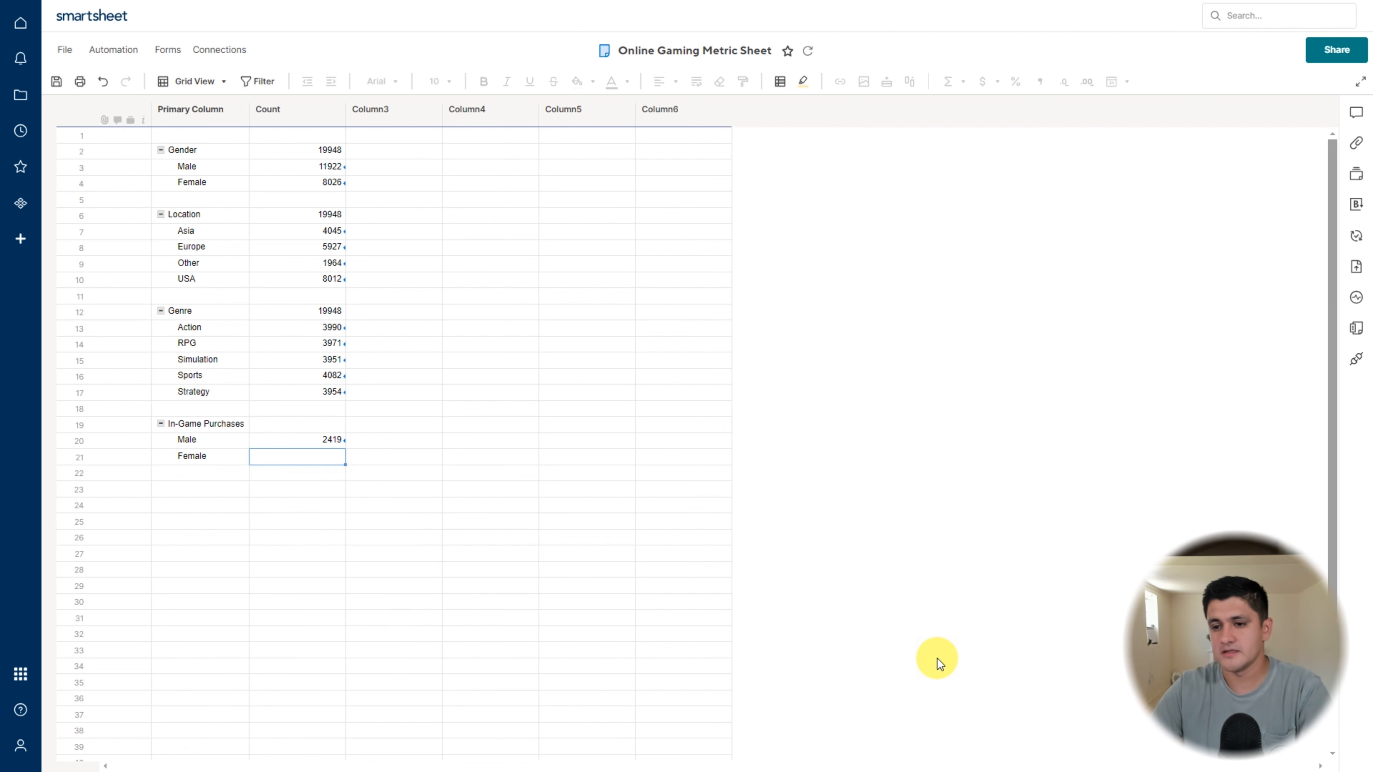
pyautogui.click(342, 447)
pyautogui.moveTo(344, 448); pyautogui.dragTo(374, 460)
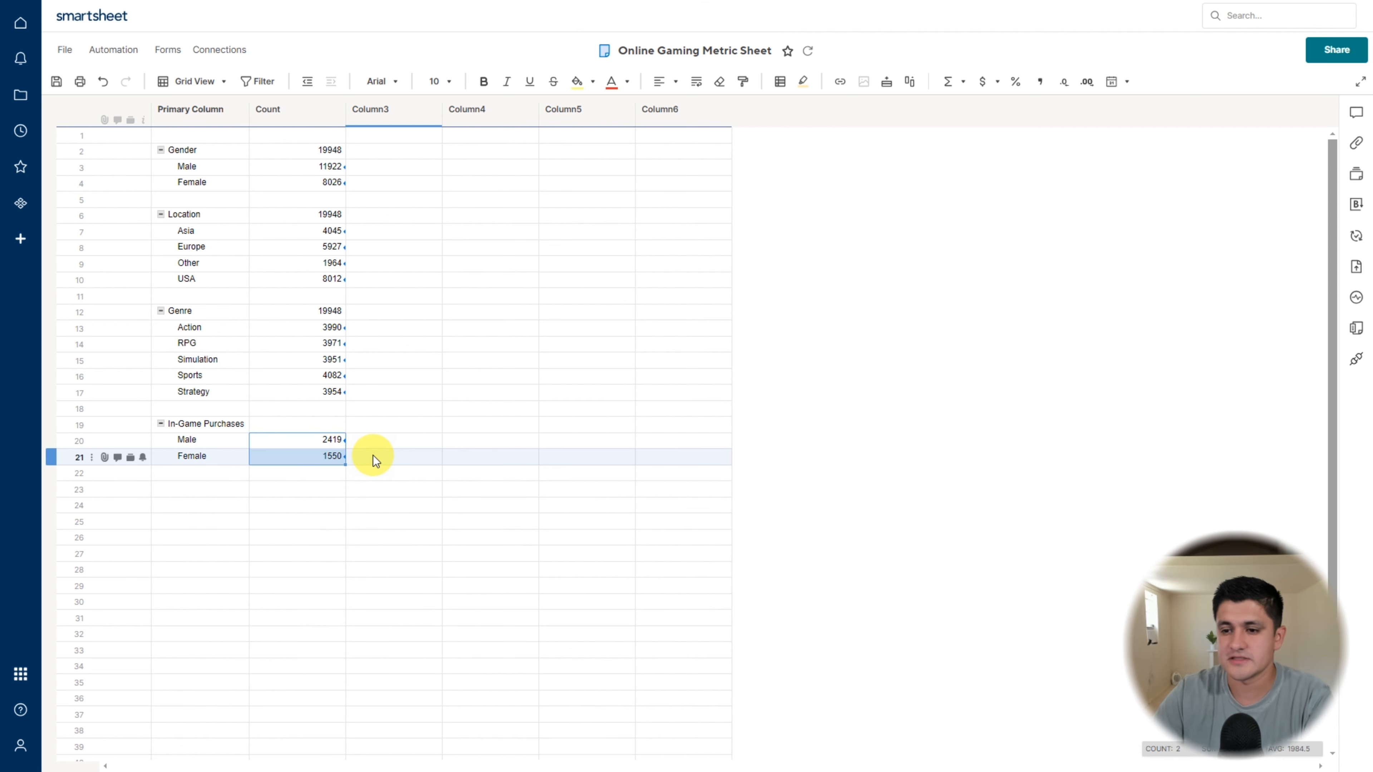
pyautogui.click(373, 460)
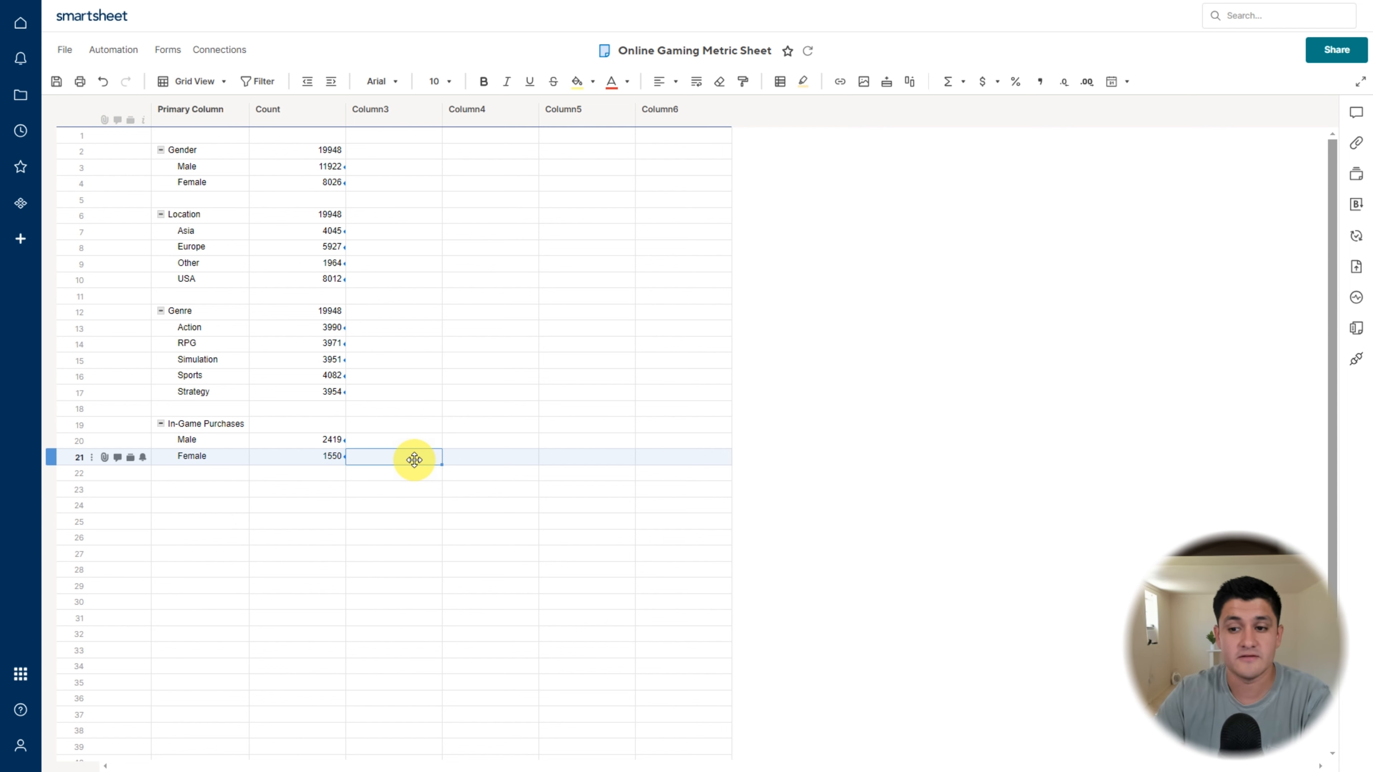
# - Total the in-game purchase counts in the In-Game Purchases row's Count cell with =SUM(CHILDREN())
pyautogui.click(340, 423)
pyautogui.write('=sum(children())')
pyautogui.press('Return')
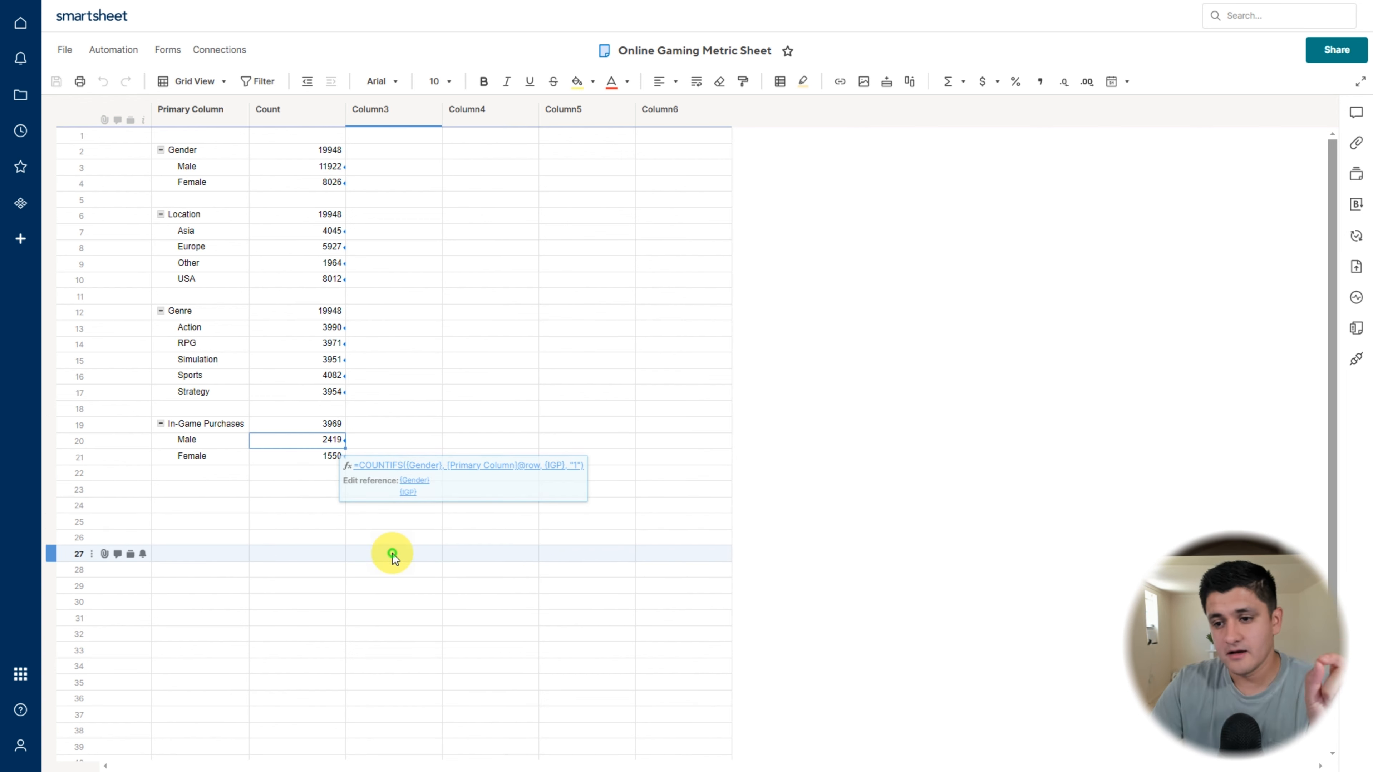
pyautogui.click(393, 557)
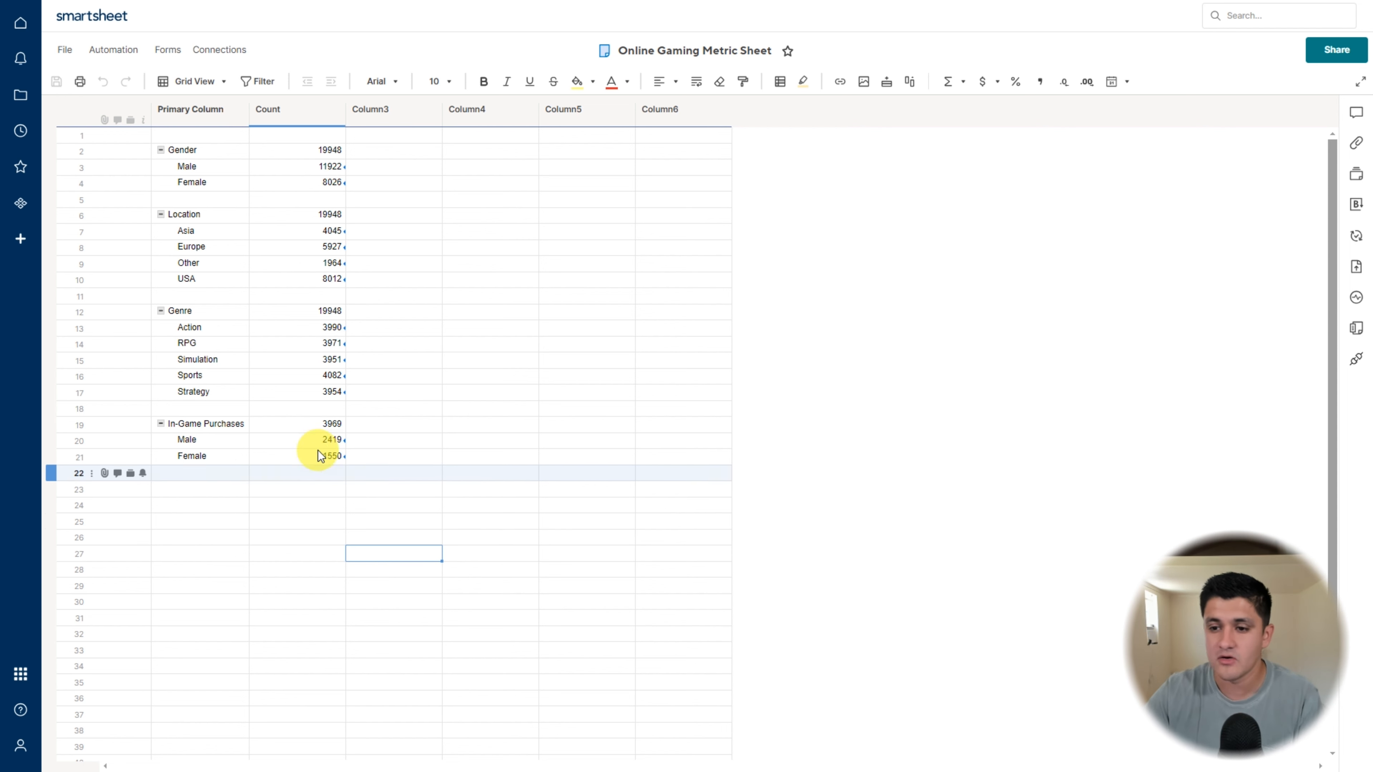
# - In Online Gaming Data, create and apply a filter named Male - IGP for Gender is one of Male and InGamePurchases is checked
pyautogui.click(346, 503)
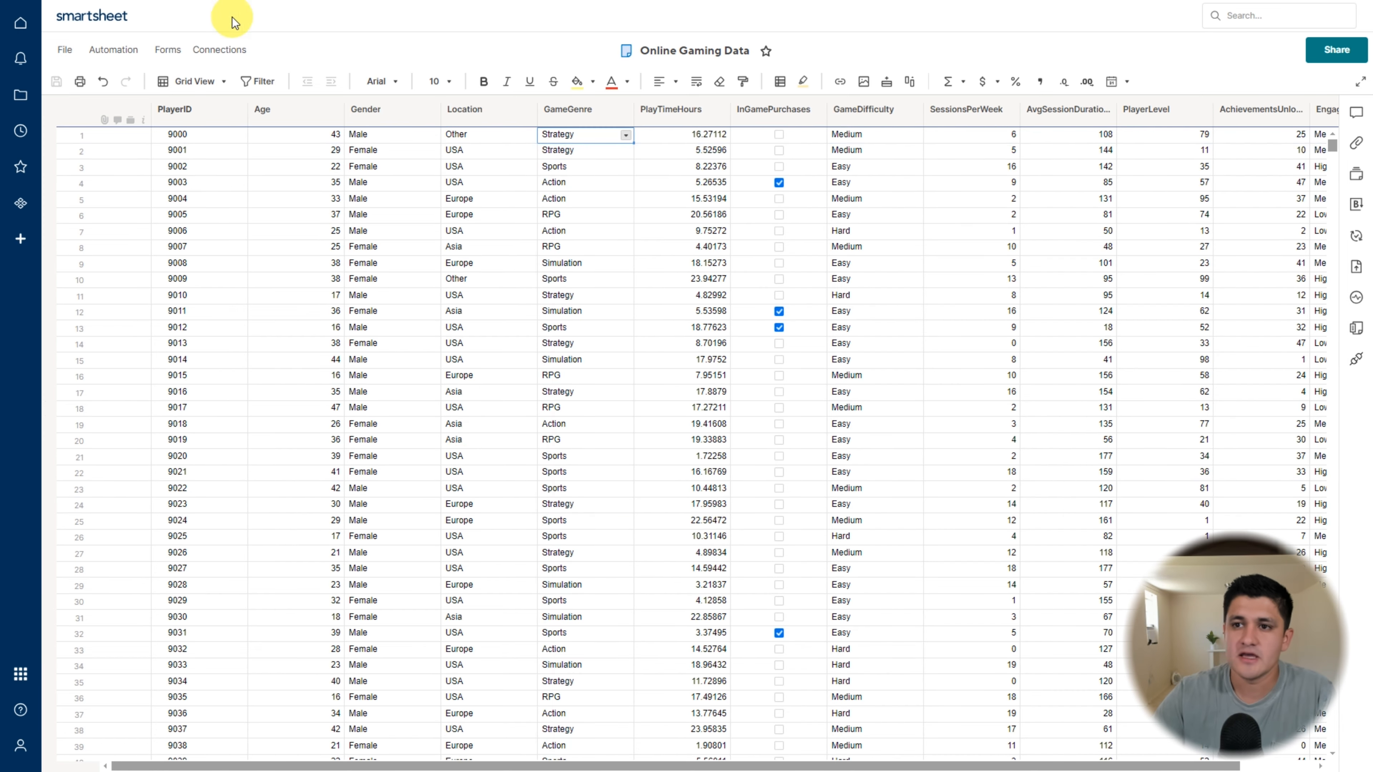
pyautogui.click(262, 82)
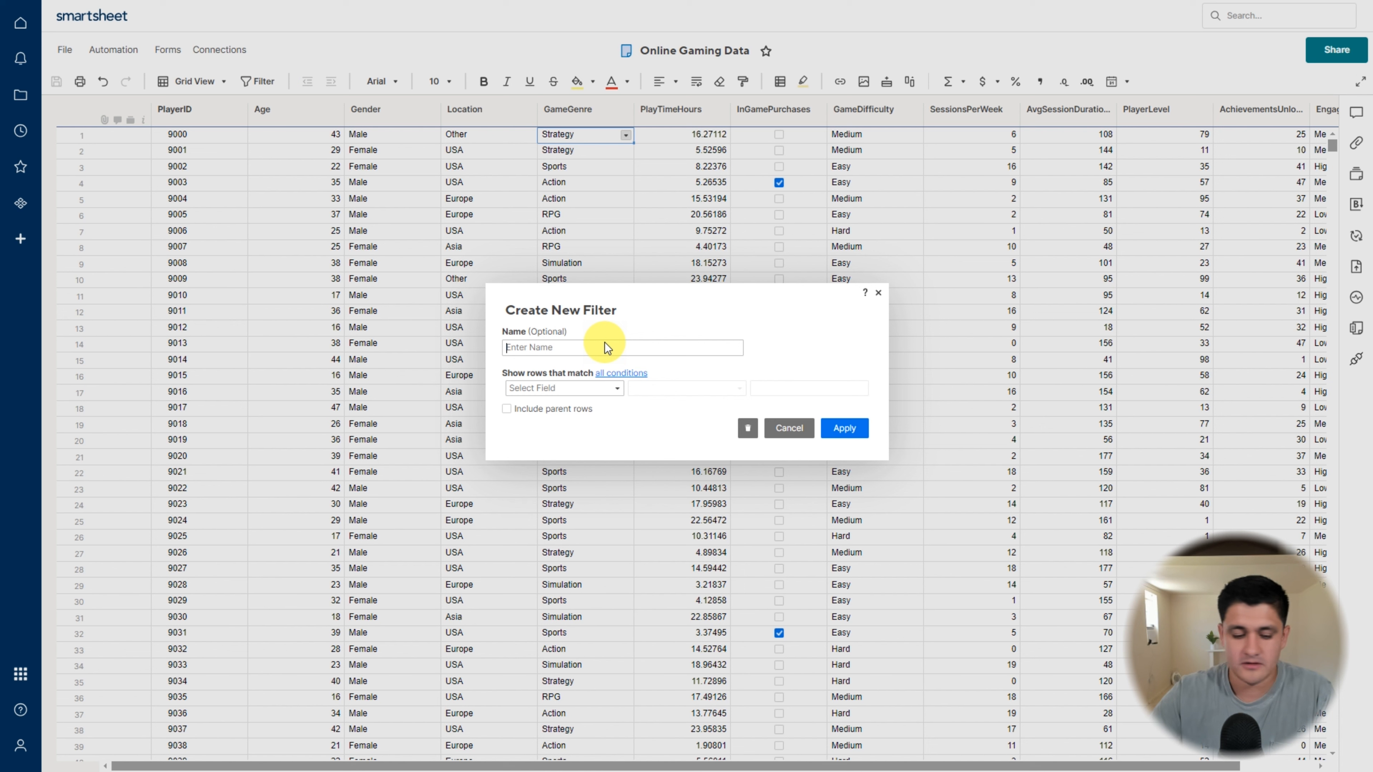
pyautogui.write('Male - IGP')
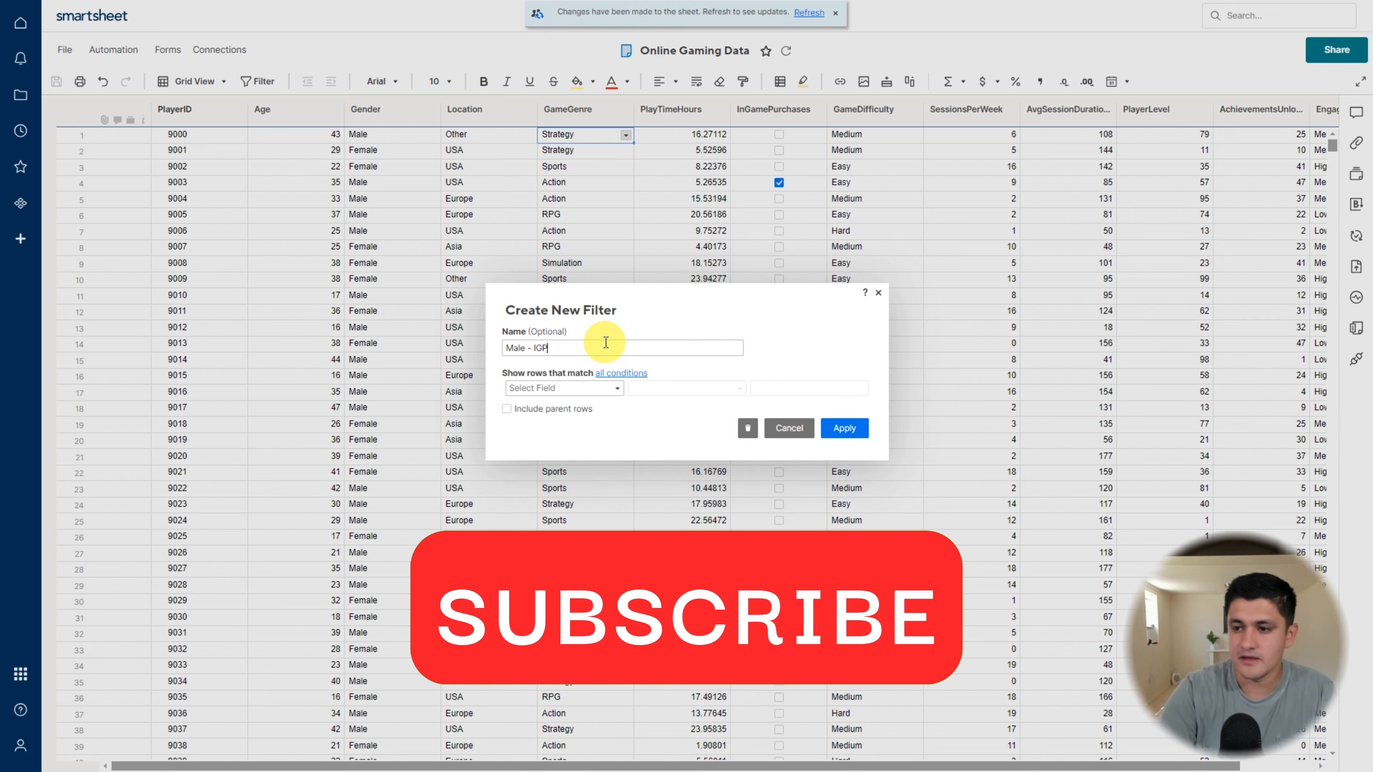
pyautogui.click(617, 388)
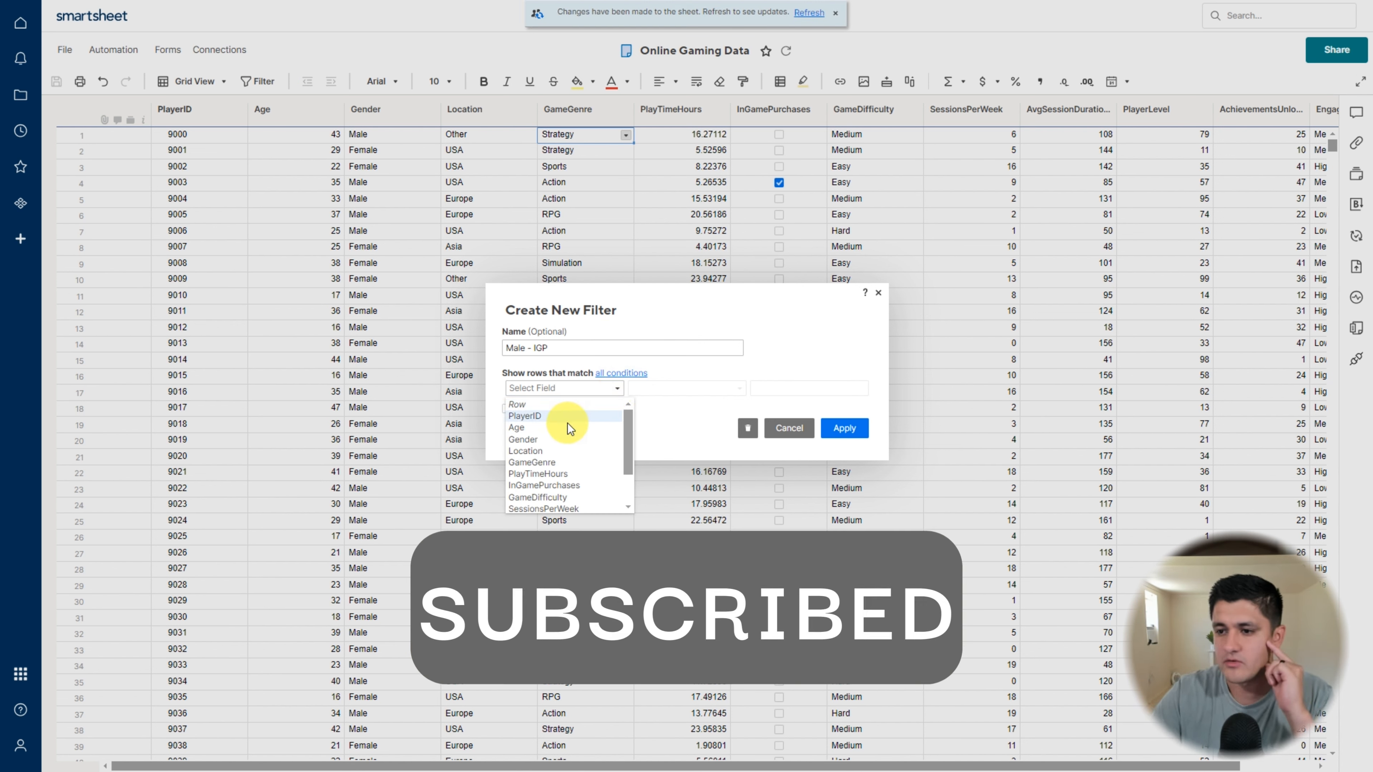
pyautogui.click(551, 440)
pyautogui.click(758, 388)
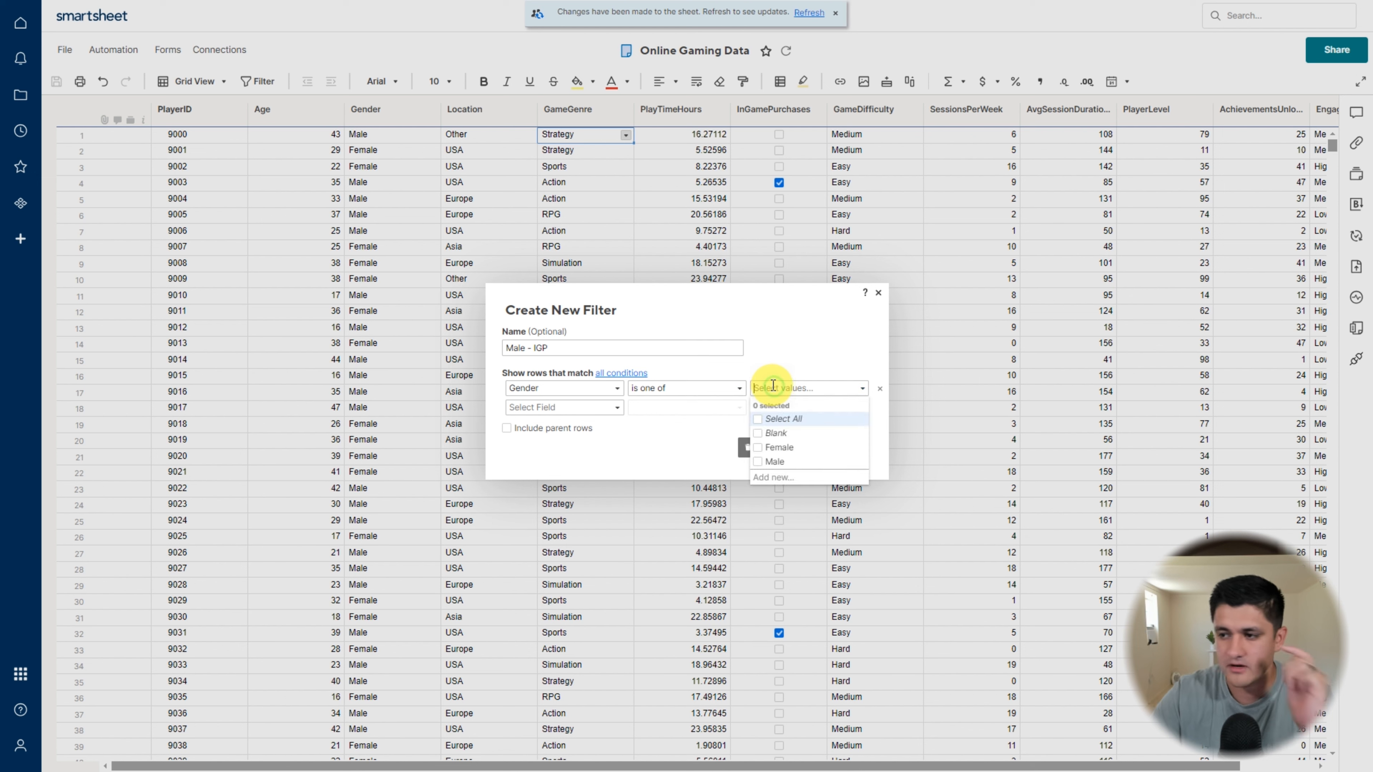
pyautogui.click(771, 460)
pyautogui.click(616, 407)
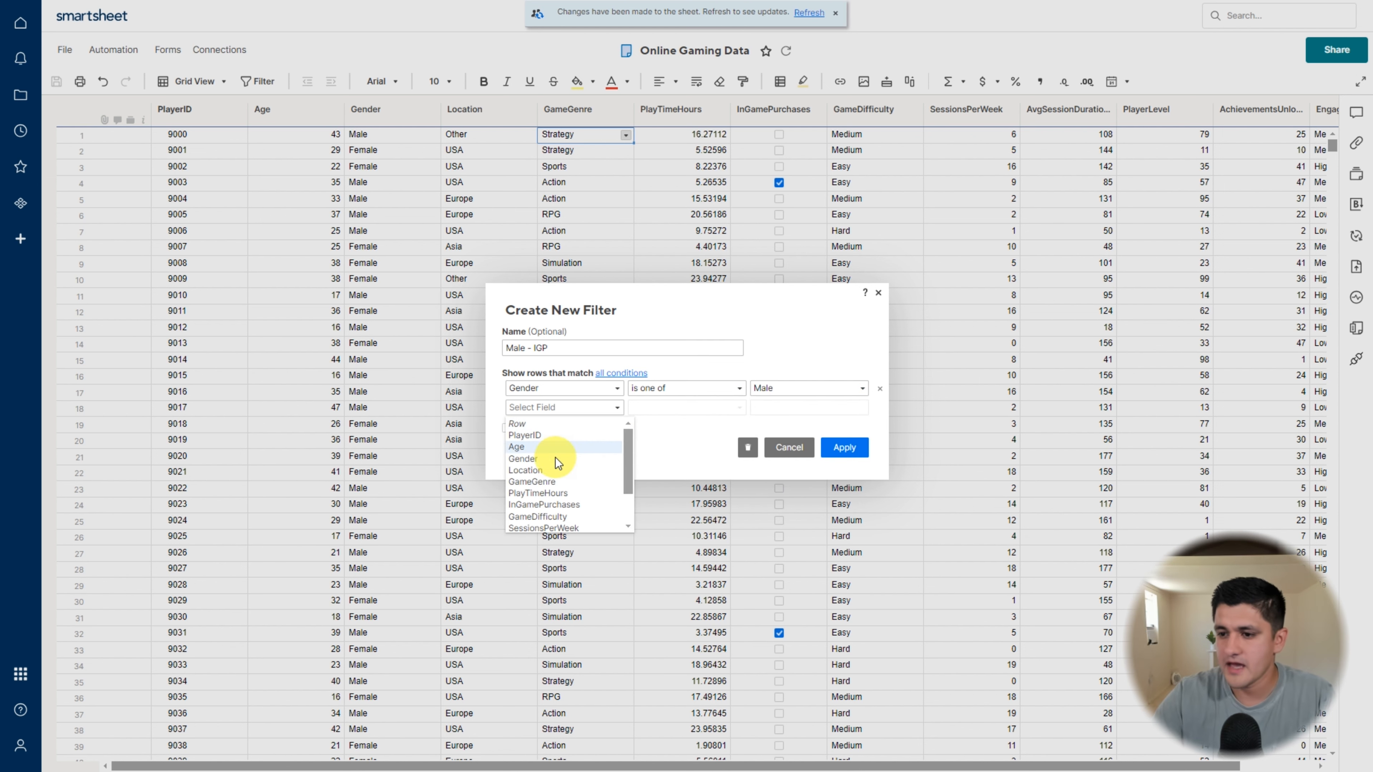
pyautogui.click(561, 500)
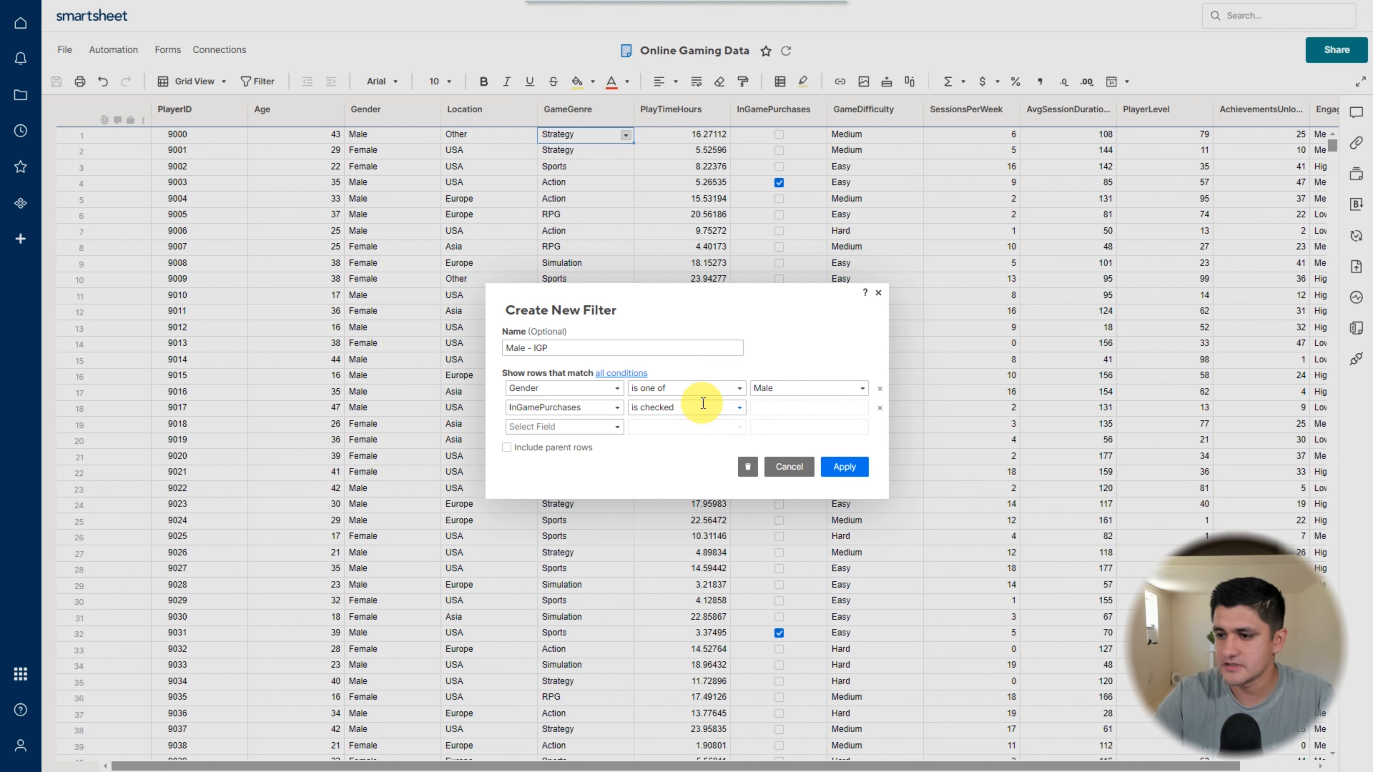
pyautogui.click(842, 469)
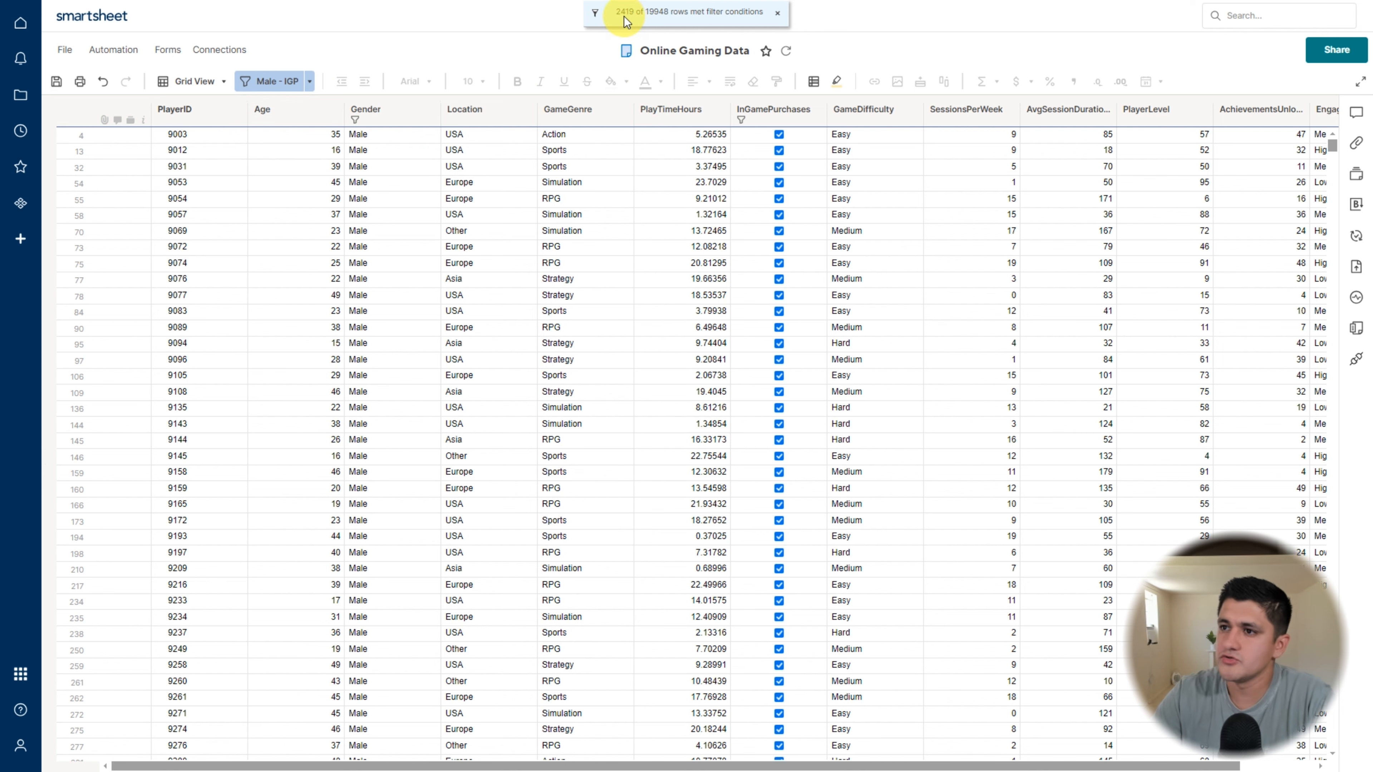
# - Return to Online Gaming Metric Sheet and compare the In-Game Purchases Male count with the filtered row count
pyautogui.click(463, 335)
pyautogui.hotkey('ctrl', 'p')
pyautogui.click(812, 323)
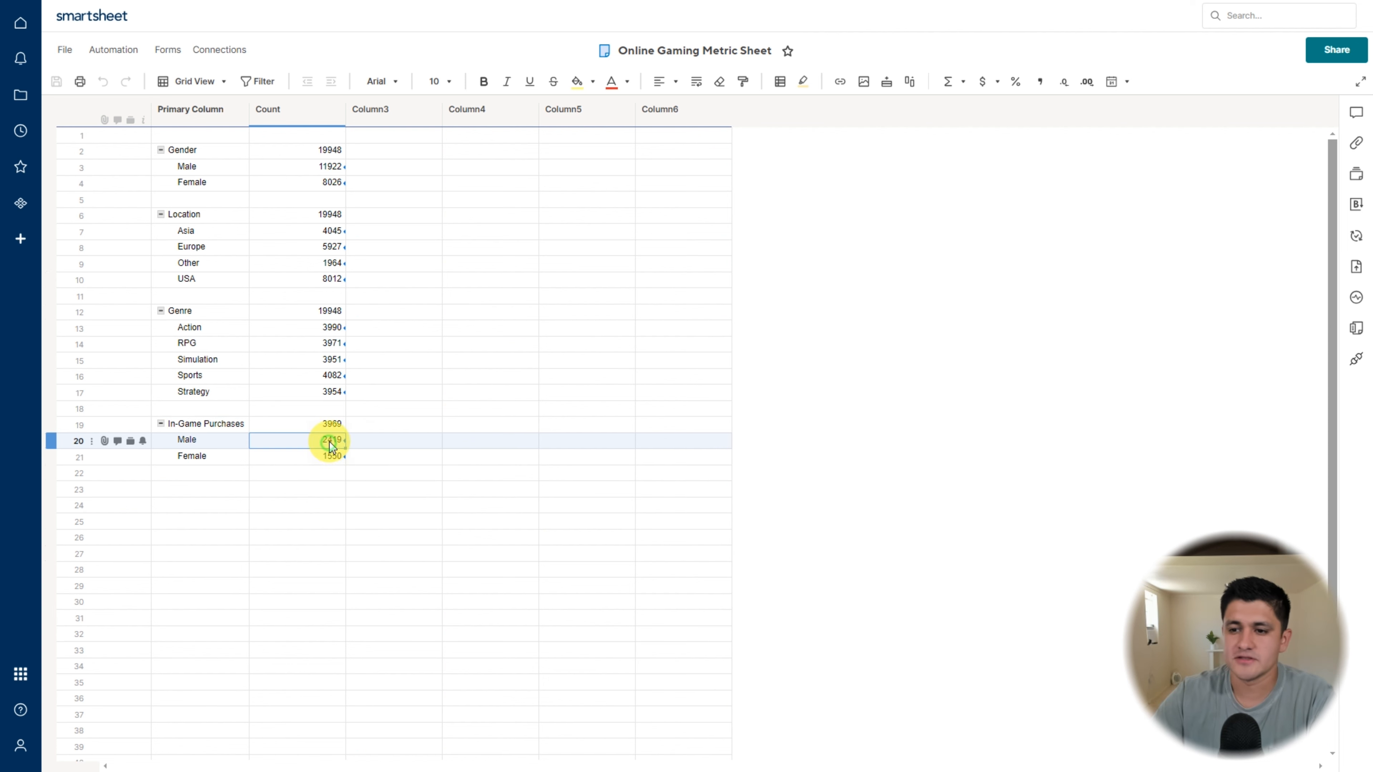
# - Check the In-Game Purchases Female count against the row count of Online Gaming Data filtered by Female - IGP
pyautogui.click(328, 443)
pyautogui.click(405, 430)
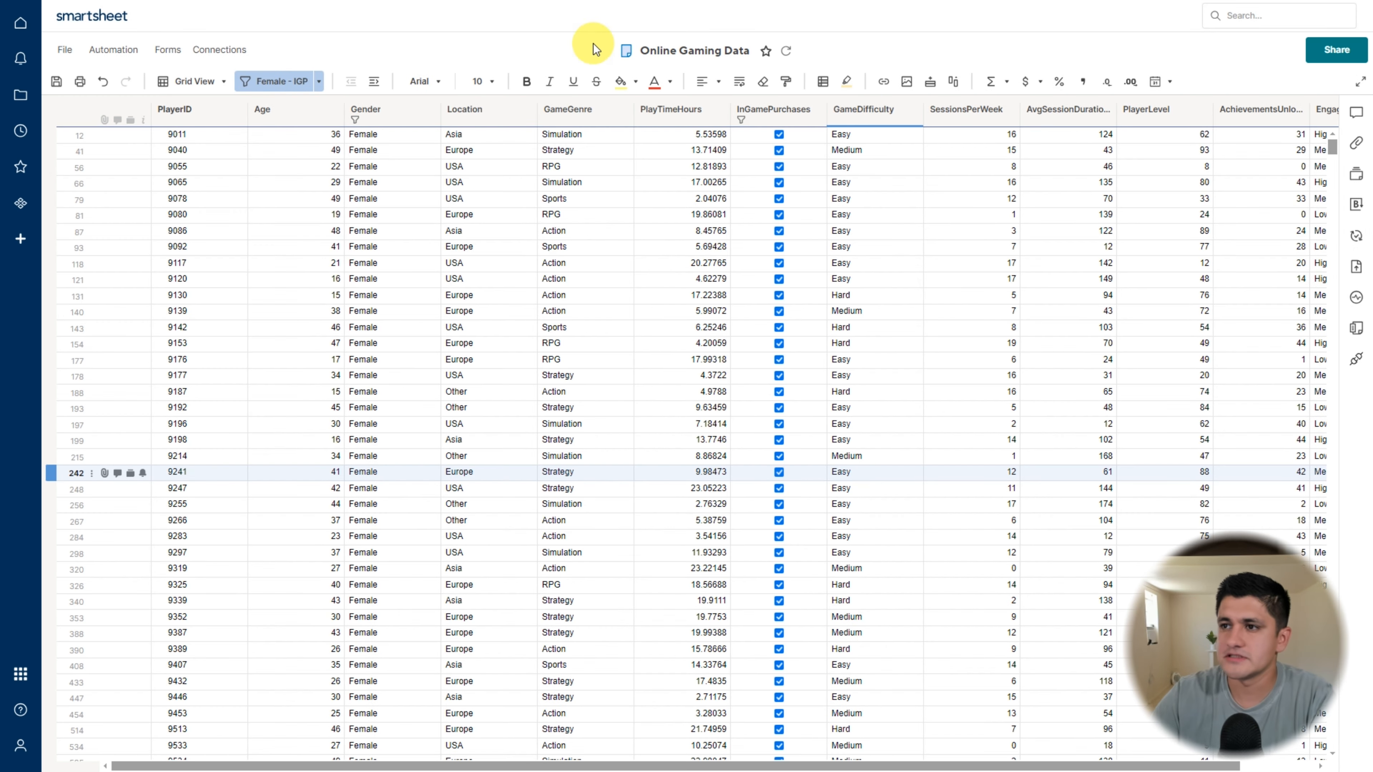
pyautogui.click(703, 111)
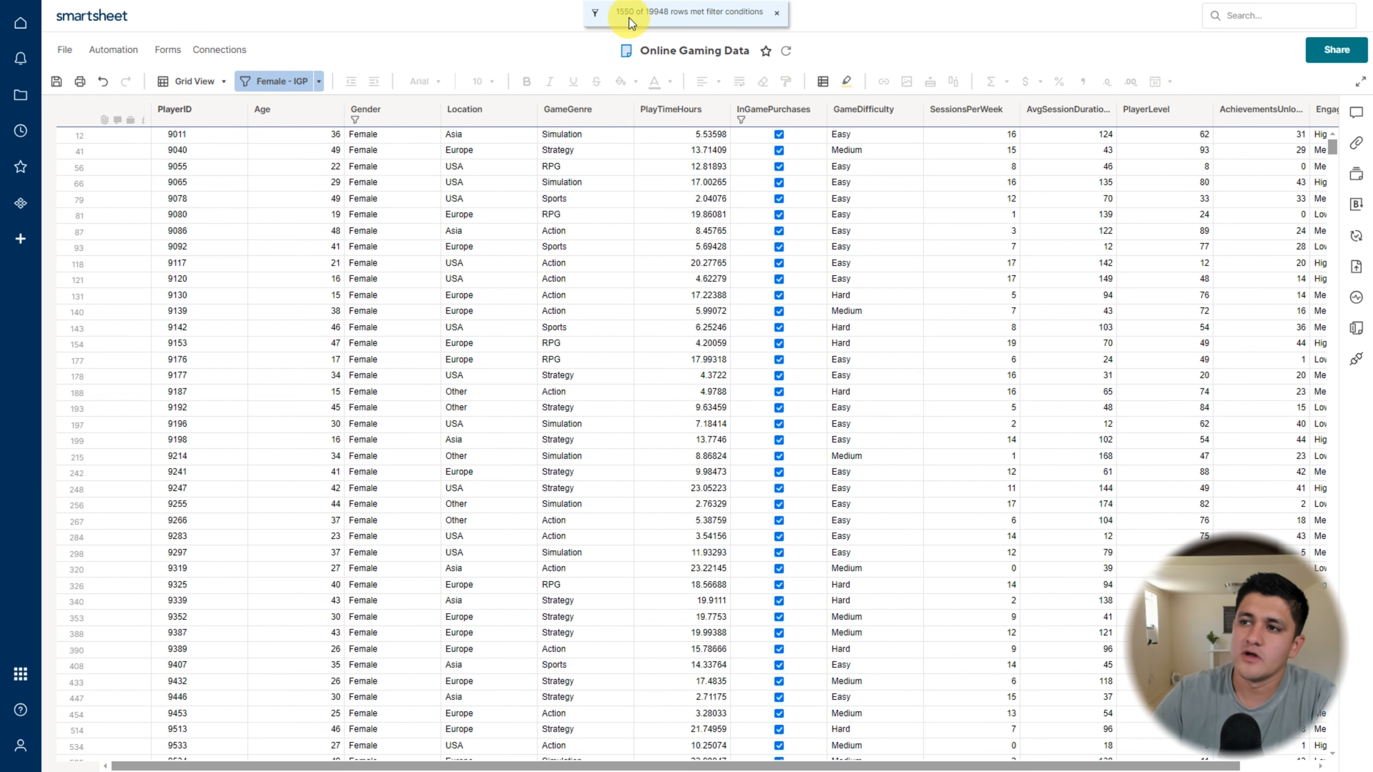
pyautogui.click(562, 252)
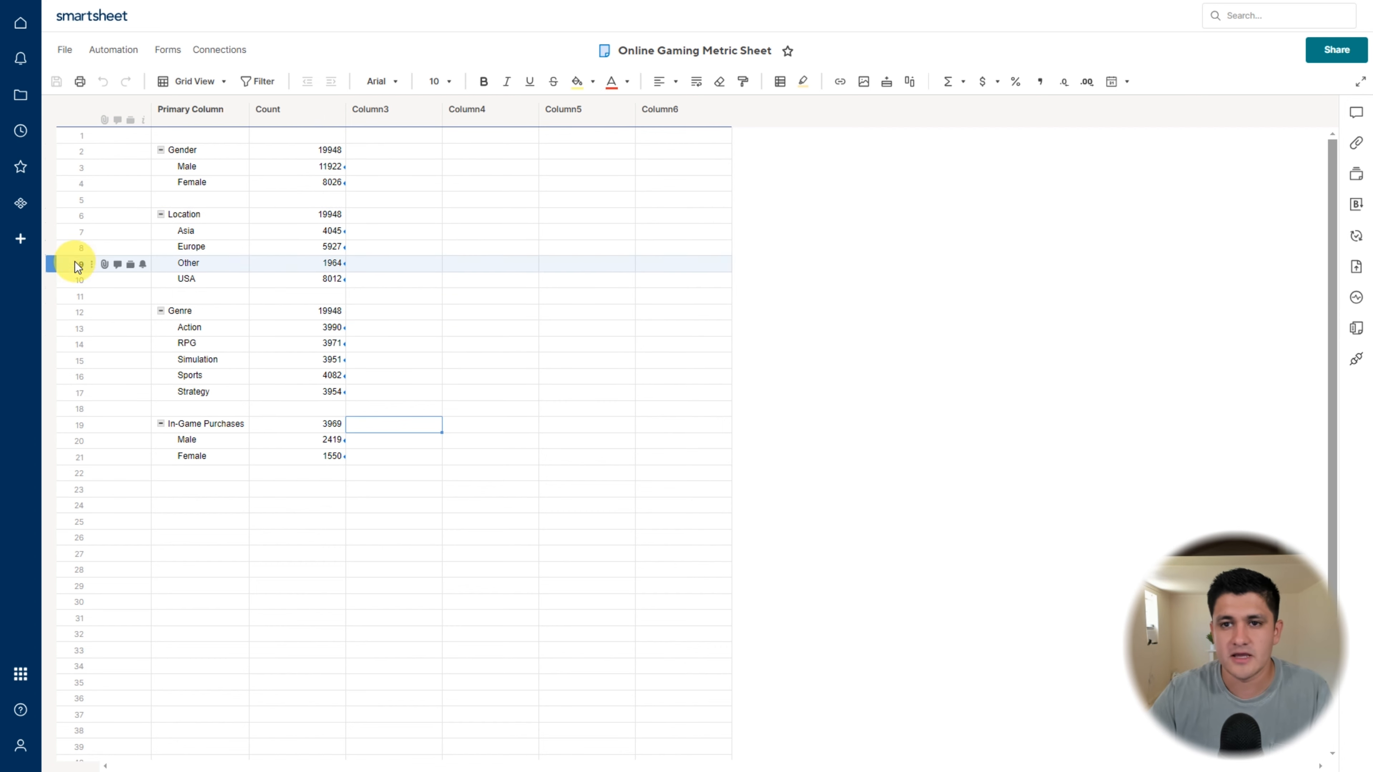
# - From the home page, create a new dashboard named Gaming Metrics
pyautogui.click(20, 23)
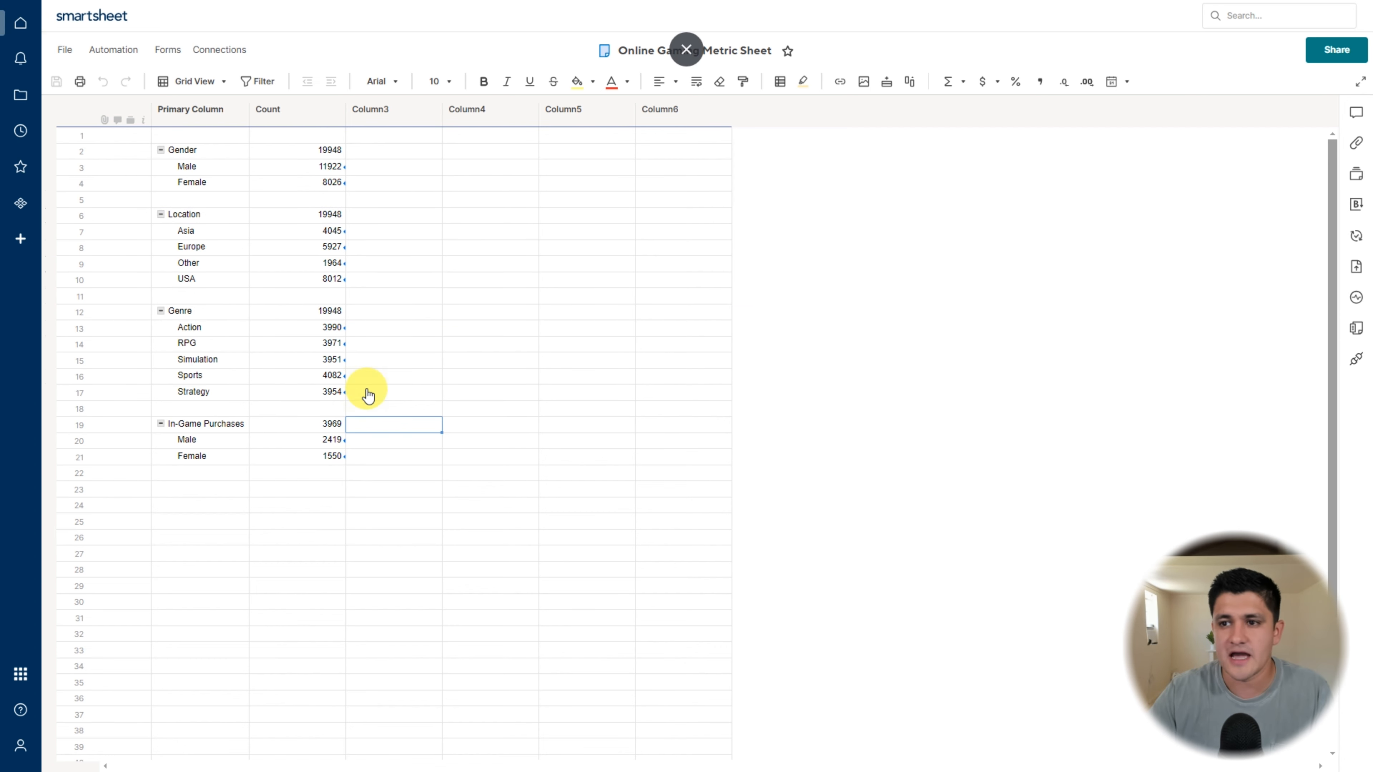
pyautogui.click(346, 258)
pyautogui.click(483, 195)
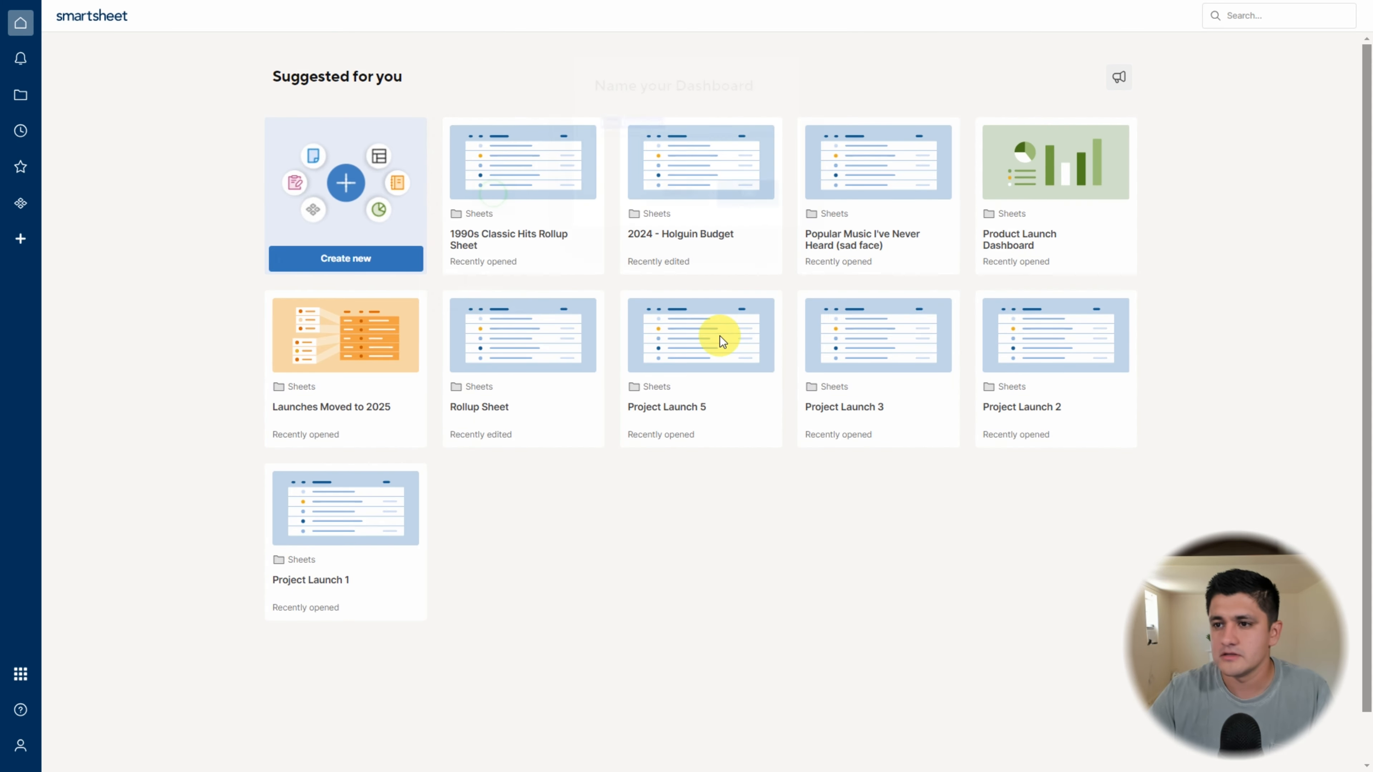
pyautogui.write('Gamr')
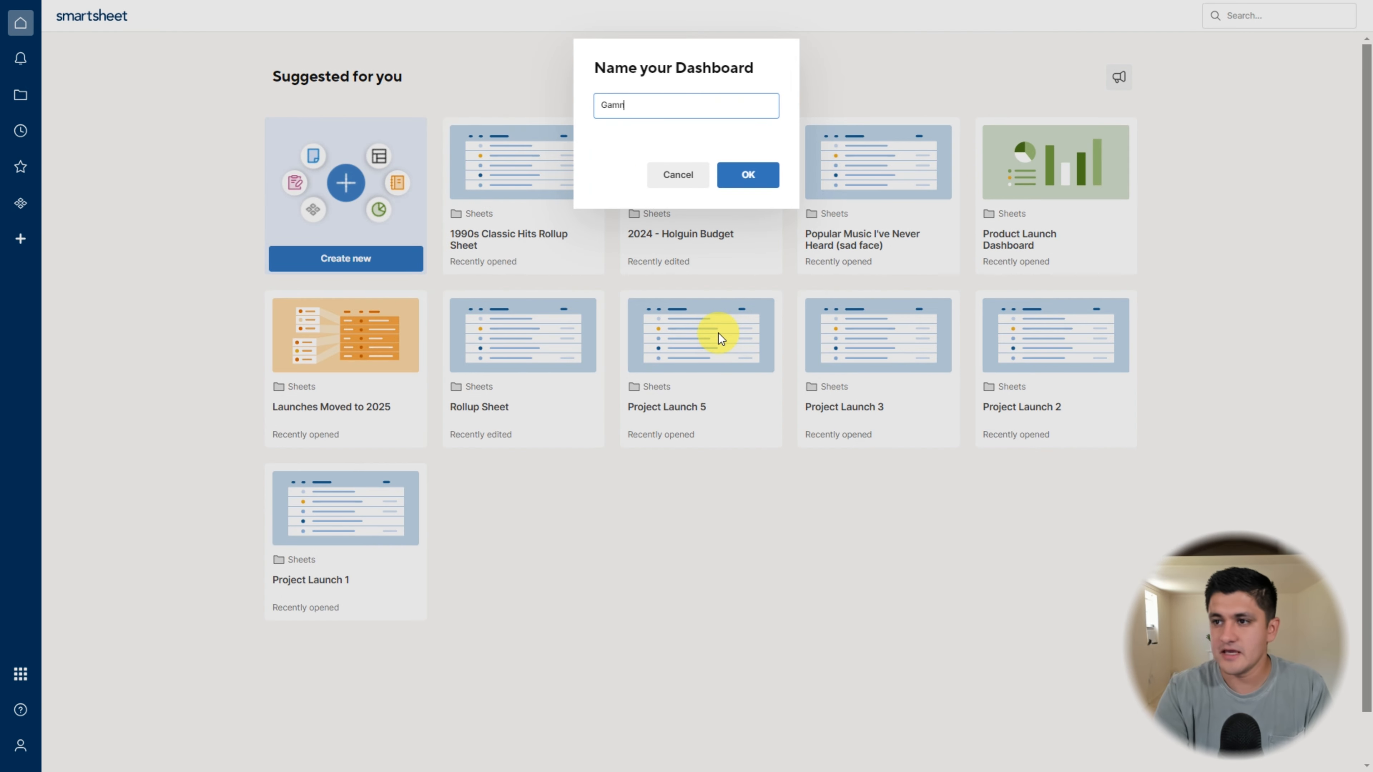
pyautogui.write('ing Rev')
pyautogui.press('Return')
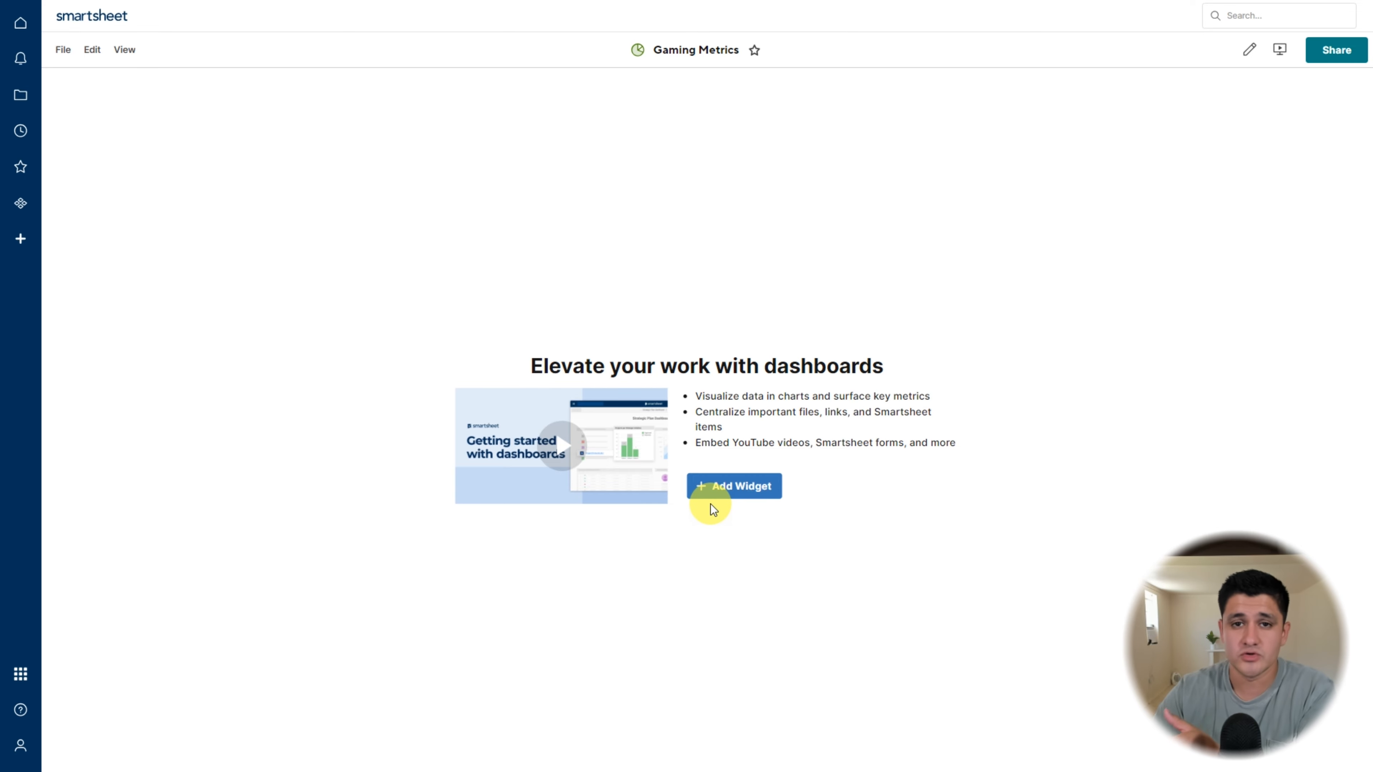
# - Add a chart widget using the Gender section's Male and Female rows with their counts from Online Gaming Metric Sheet
pyautogui.click(735, 485)
pyautogui.click(1160, 199)
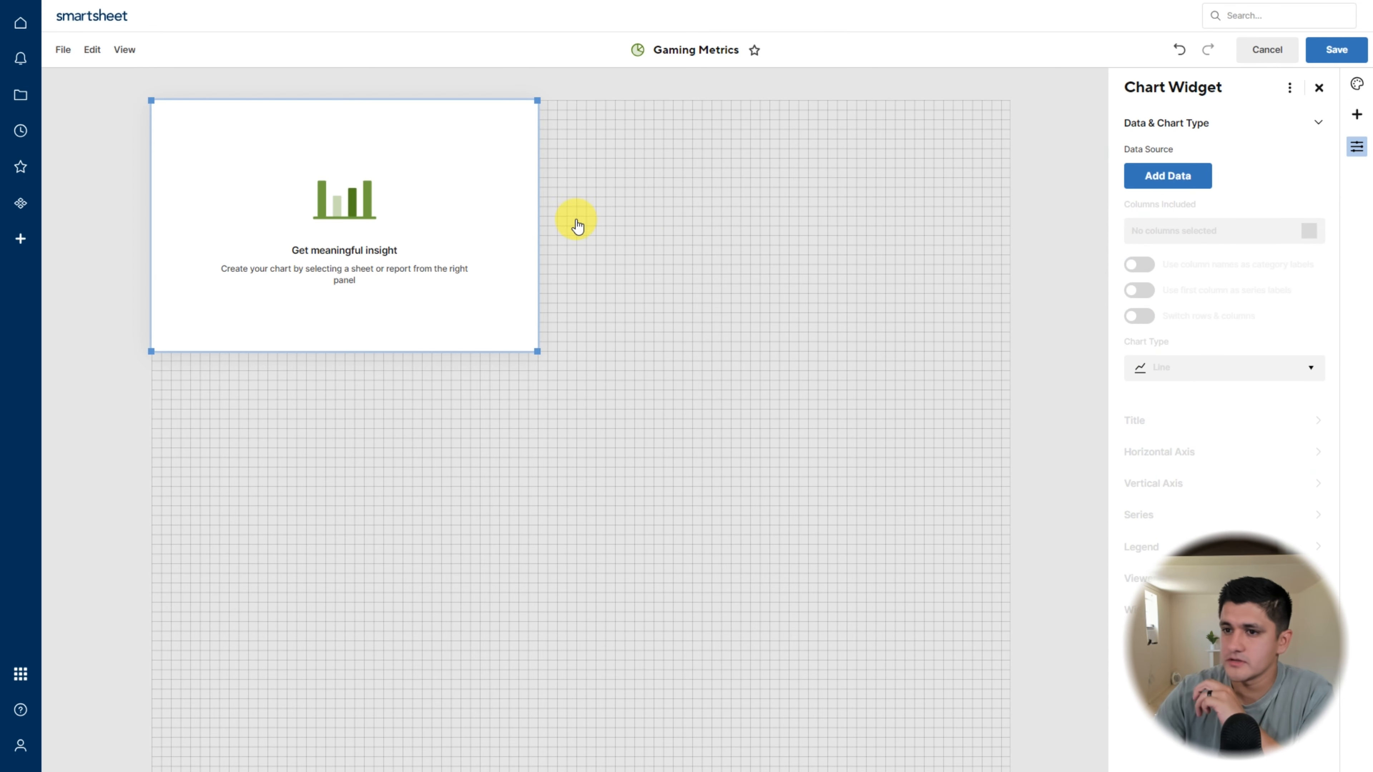
pyautogui.click(1154, 179)
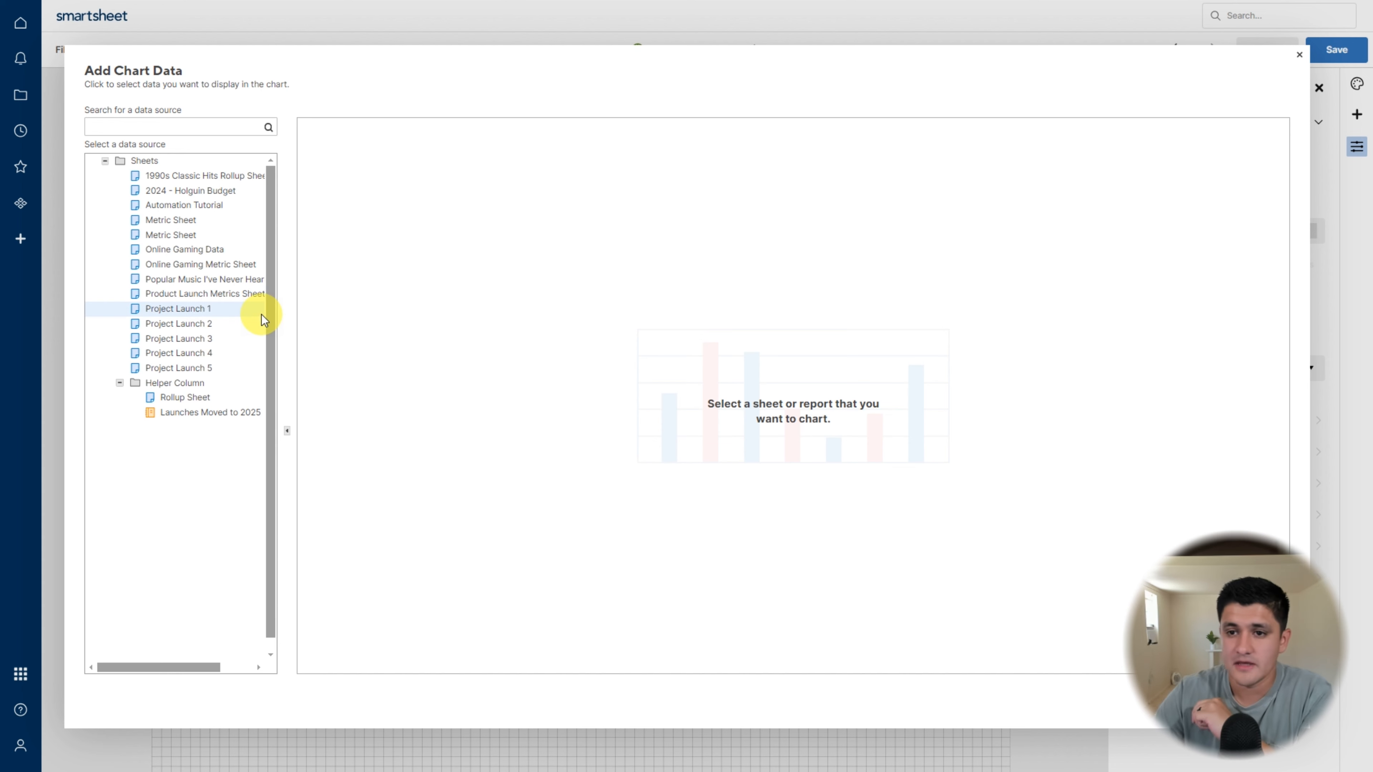
pyautogui.click(218, 265)
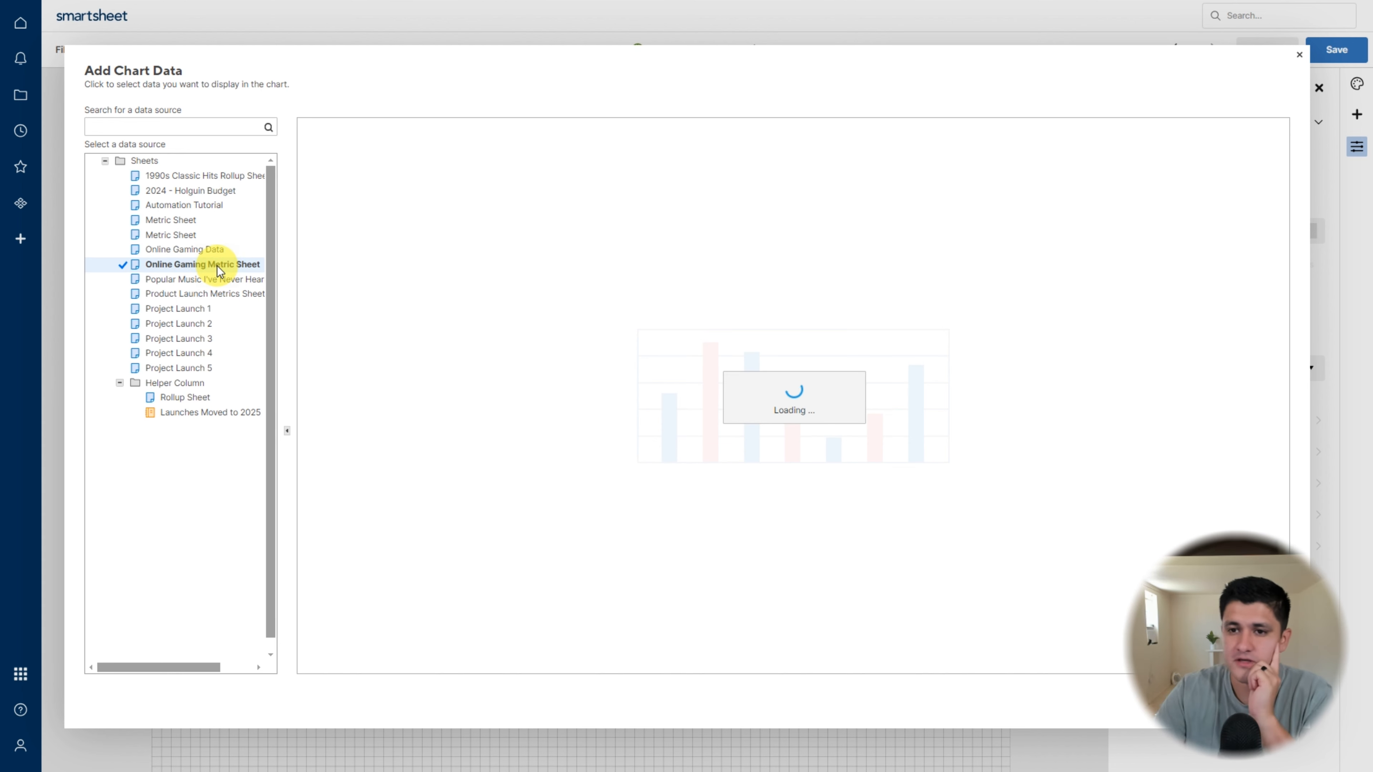
pyautogui.moveTo(429, 188); pyautogui.dragTo(546, 205)
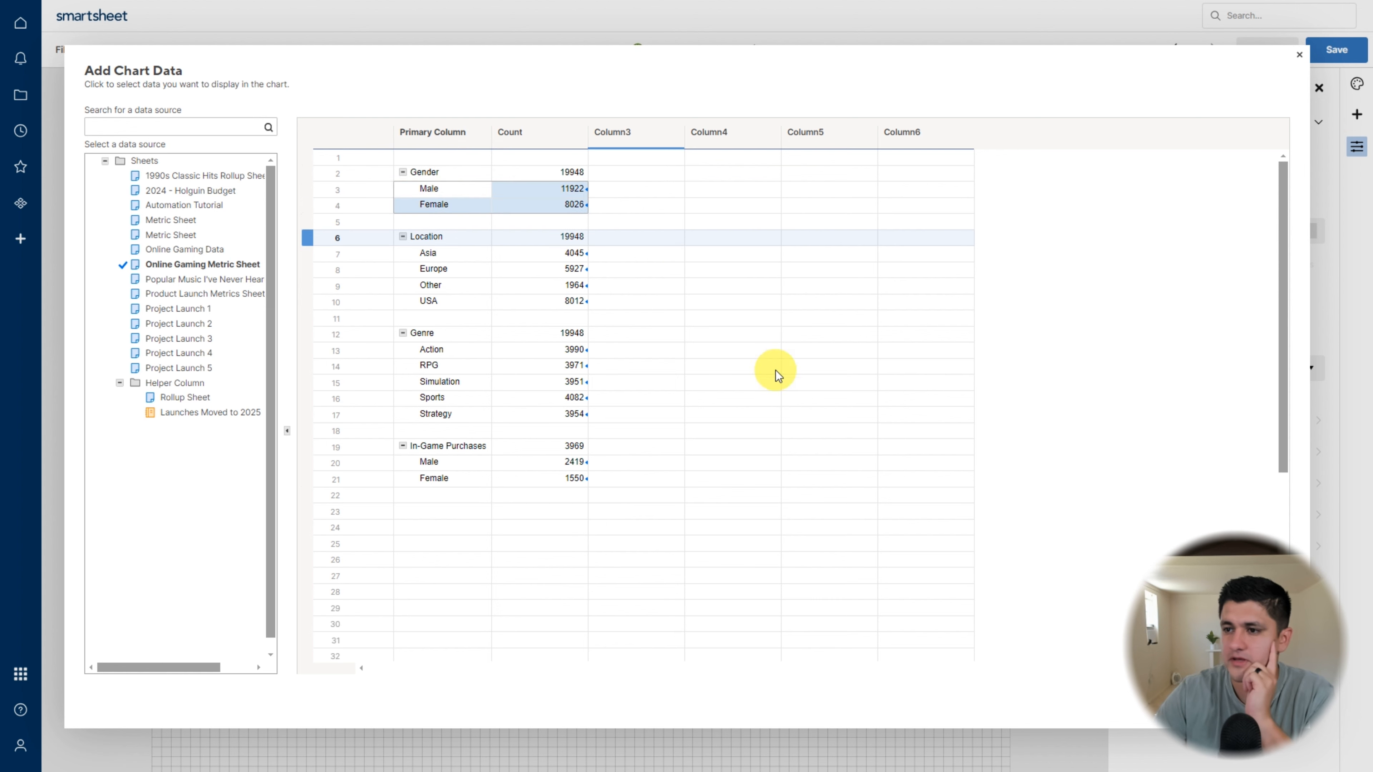
pyautogui.moveTo(927, 59); pyautogui.dragTo(867, 47)
pyautogui.moveTo(1248, 233); pyautogui.dragTo(1083, 400)
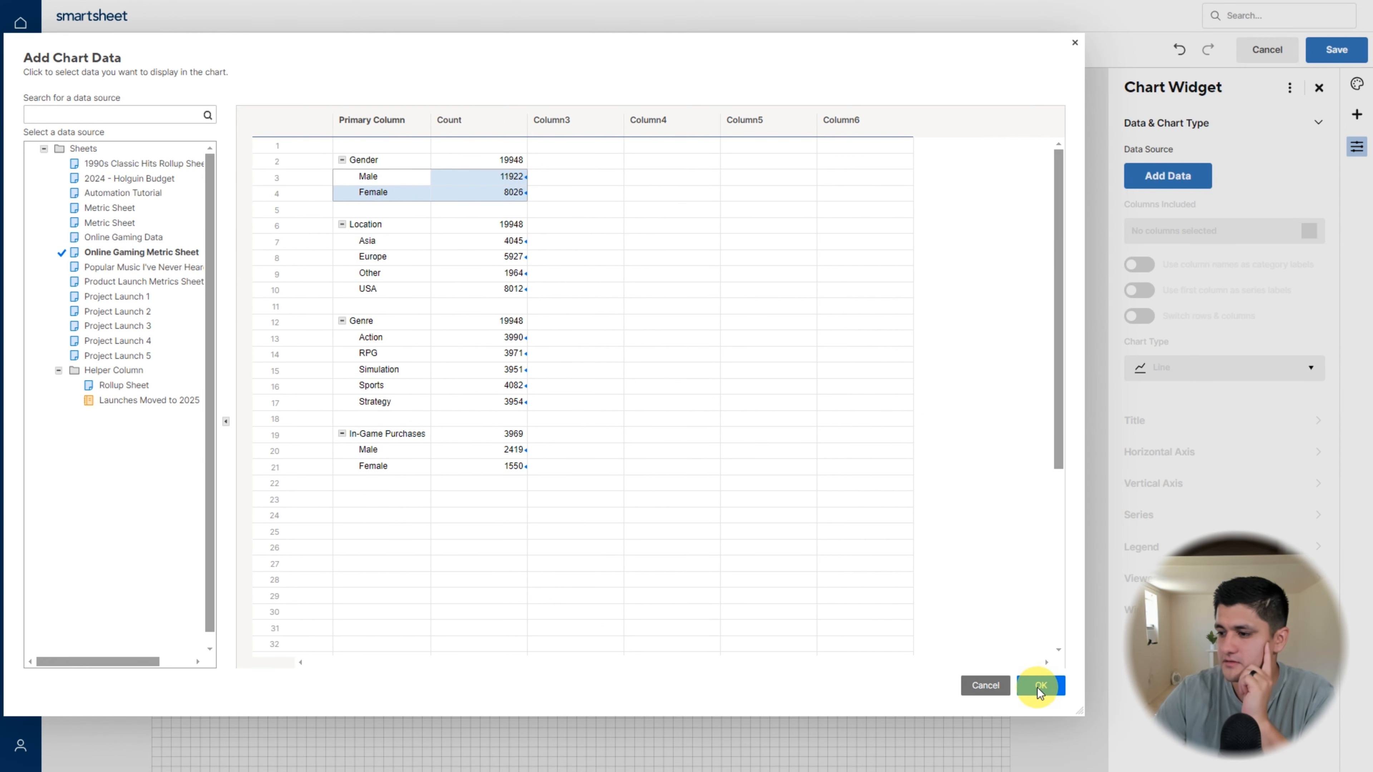
pyautogui.click(1040, 687)
# - Slightly narrow the chart widget, change it to a pie chart and title it Gamers by Gender
pyautogui.moveTo(537, 354); pyautogui.dragTo(526, 353)
pyautogui.click(1240, 374)
pyautogui.click(1157, 422)
pyautogui.write('Gam')
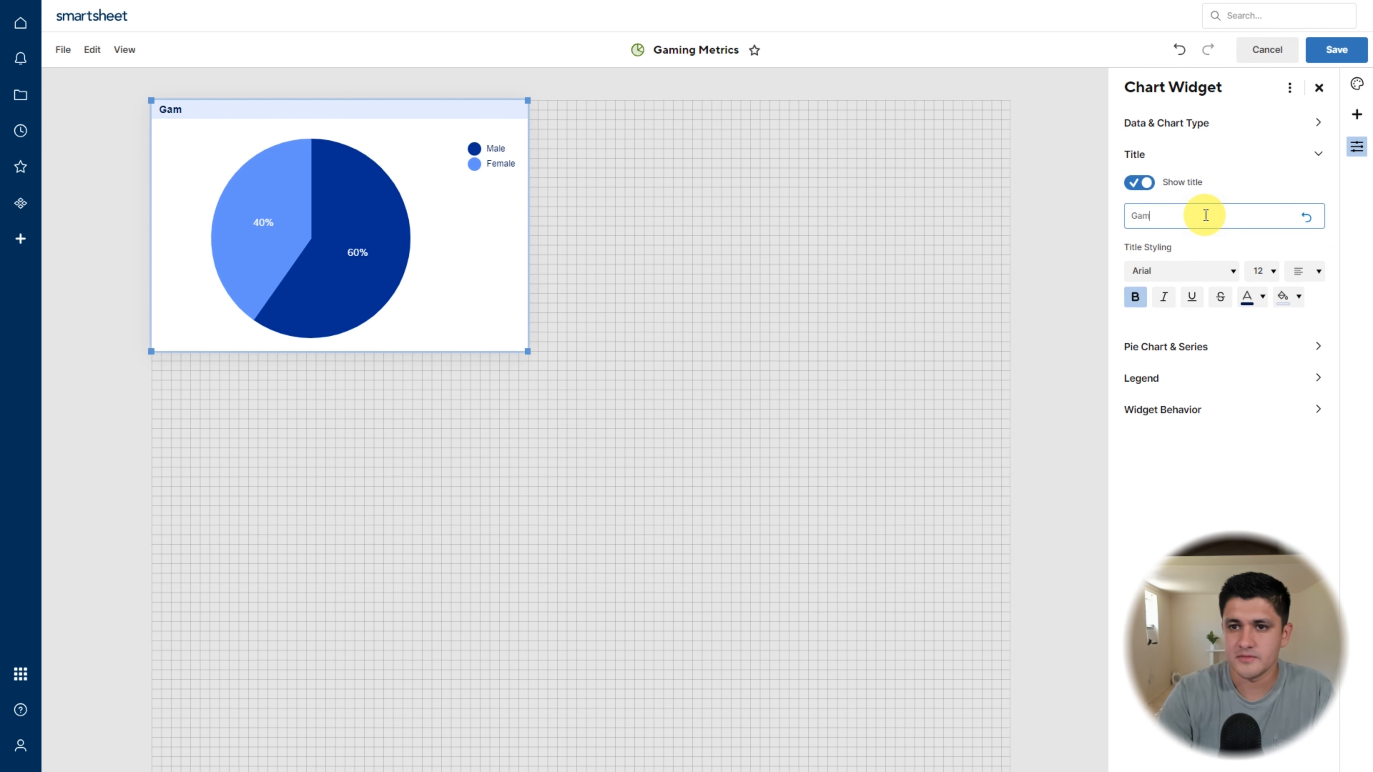
pyautogui.write('ers by Gend')
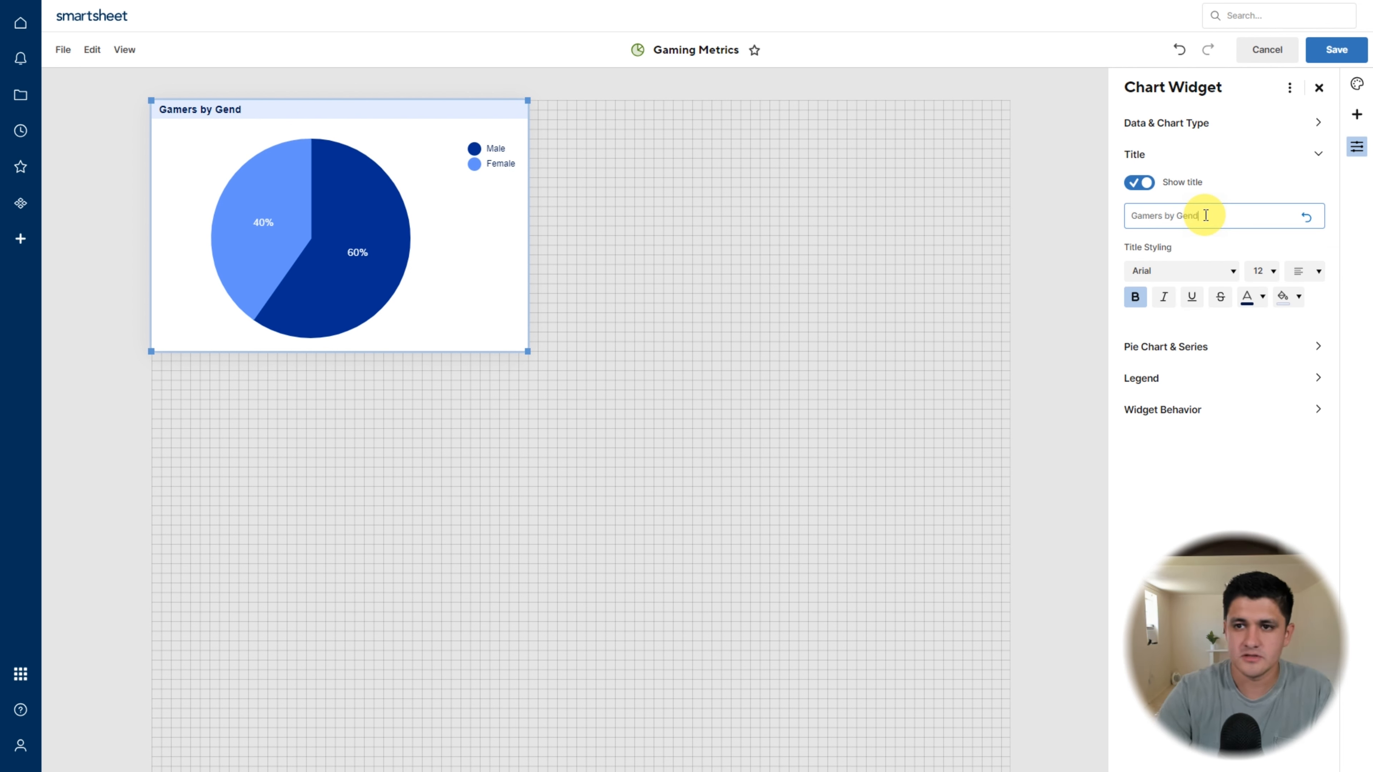
pyautogui.write('er')
# - Style the Gamers by Gender title as centered white text on a black fill, size 14
pyautogui.click(1285, 329)
pyautogui.click(1295, 300)
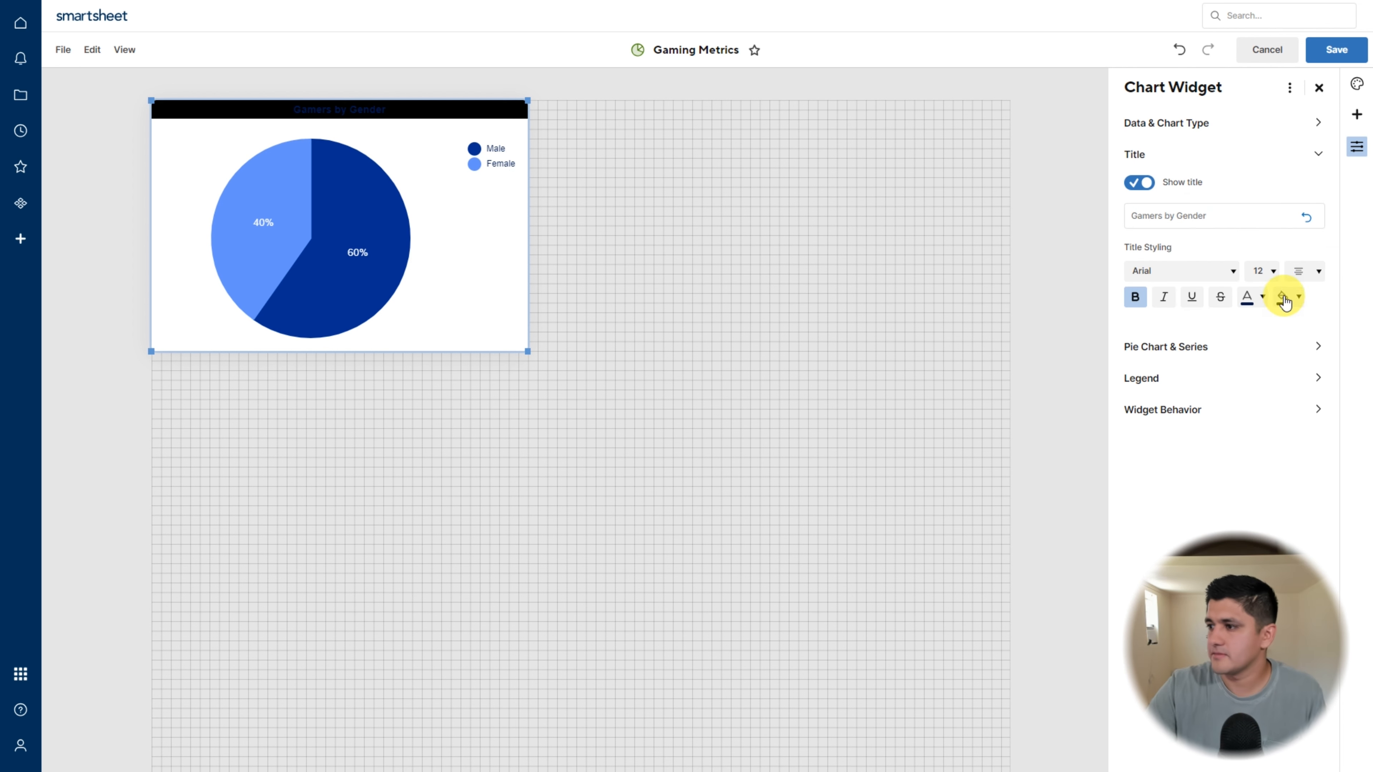
pyautogui.click(1267, 270)
pyautogui.click(1263, 296)
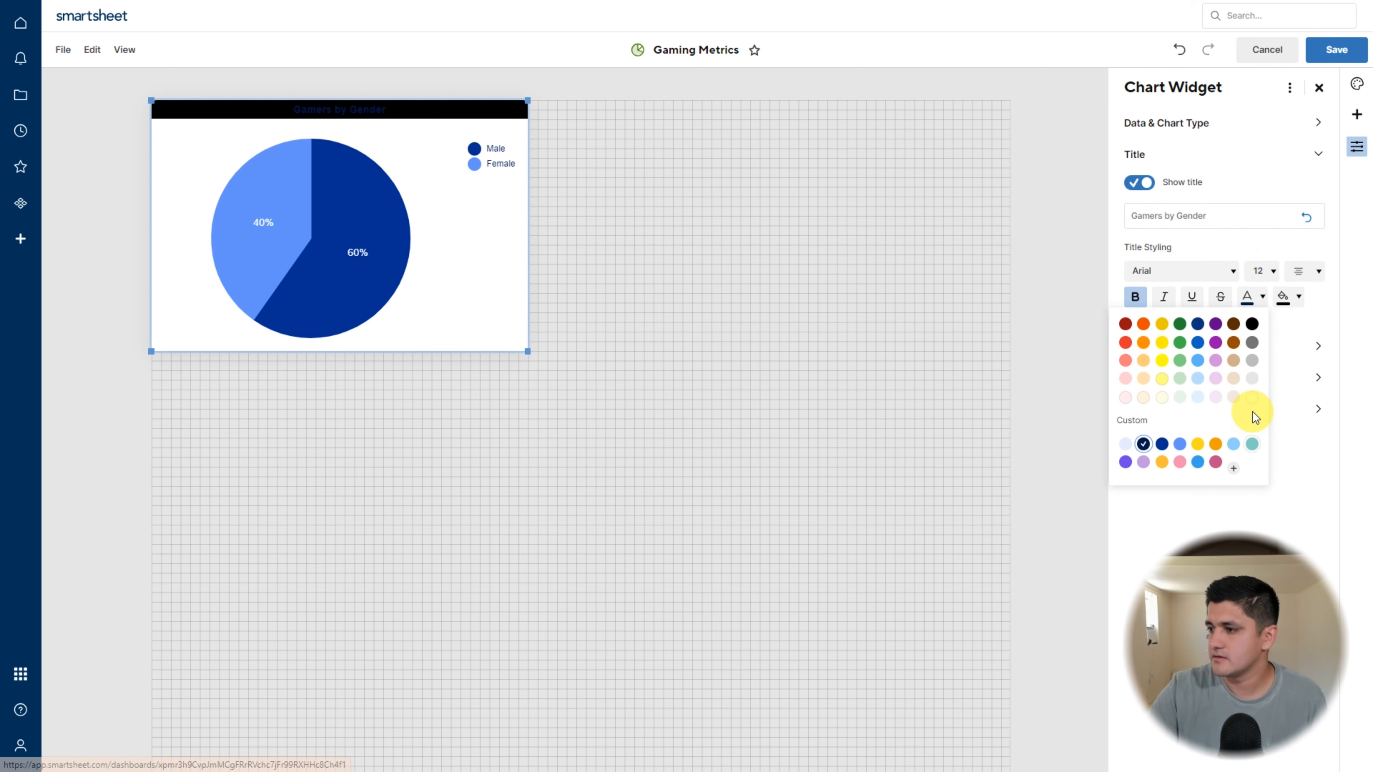
pyautogui.click(1252, 401)
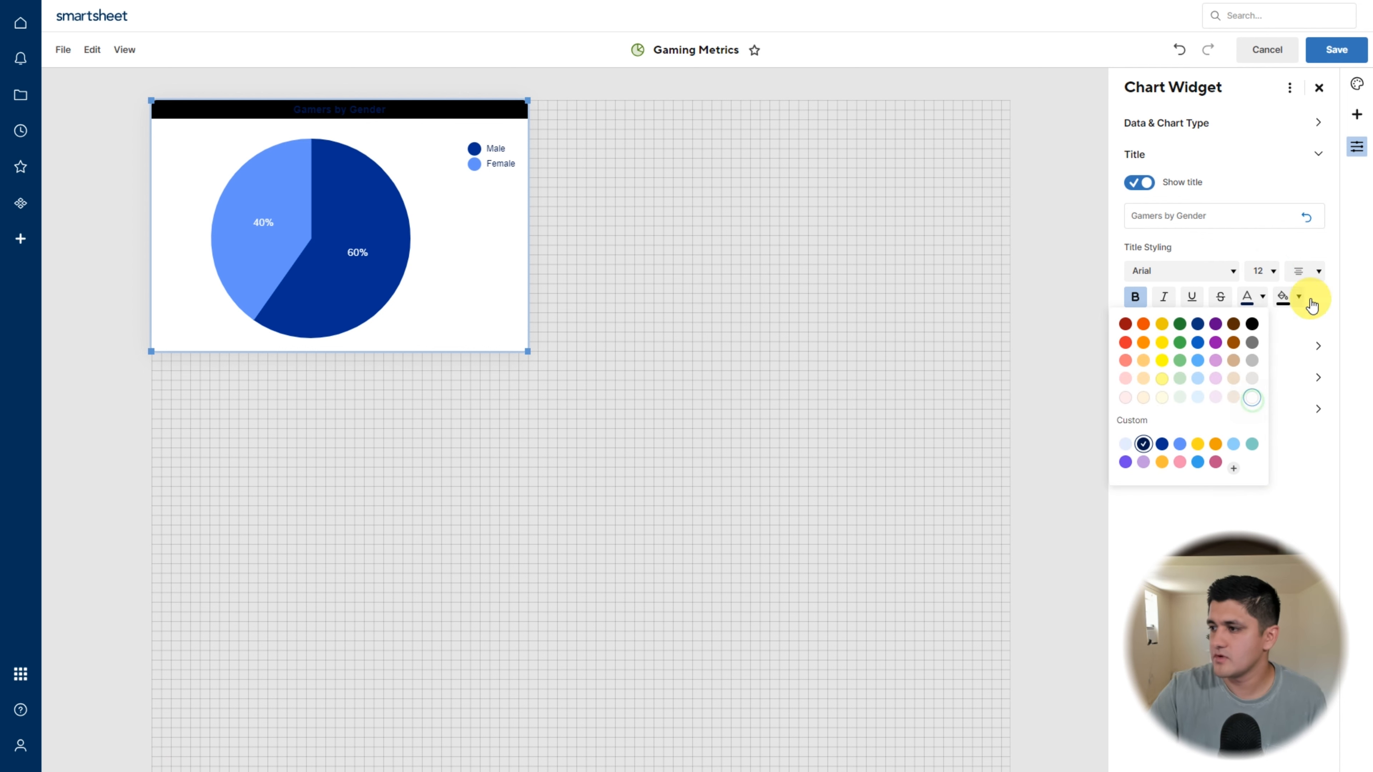
pyautogui.click(1266, 274)
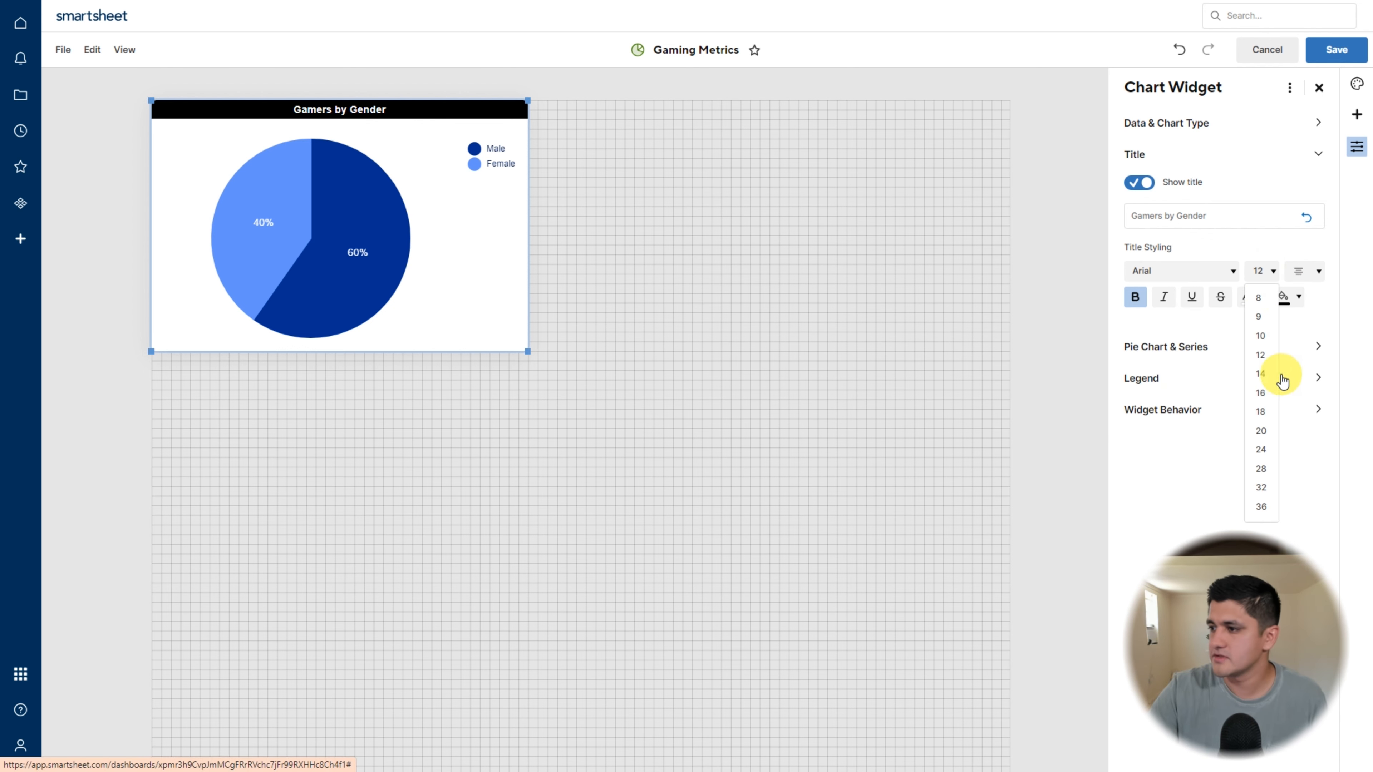
pyautogui.click(1268, 368)
# - Set the Gamers by Gender pie chart's value labels to Amount
pyautogui.moveTo(822, 345); pyautogui.dragTo(543, 377)
pyautogui.click(449, 313)
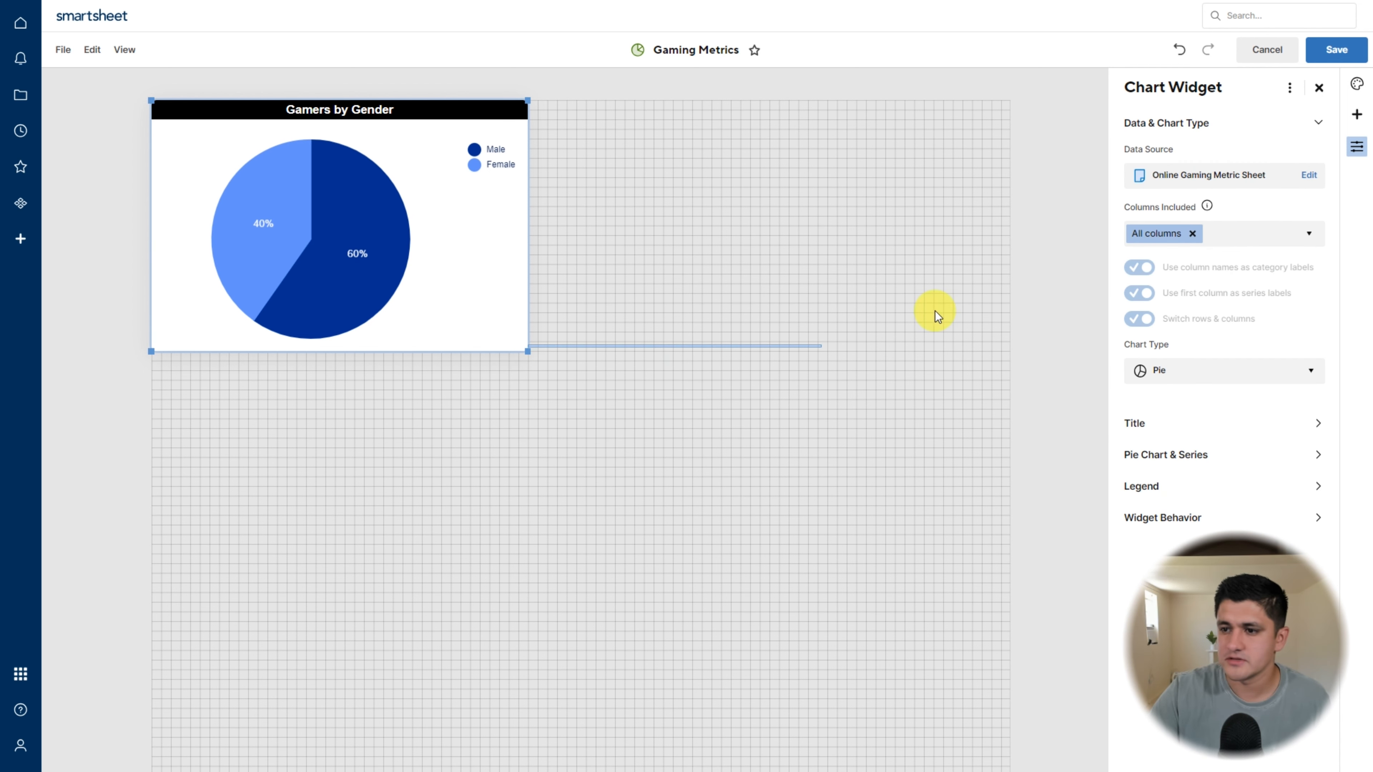
pyautogui.click(673, 271)
pyautogui.click(470, 280)
pyautogui.click(1235, 267)
pyautogui.click(1157, 349)
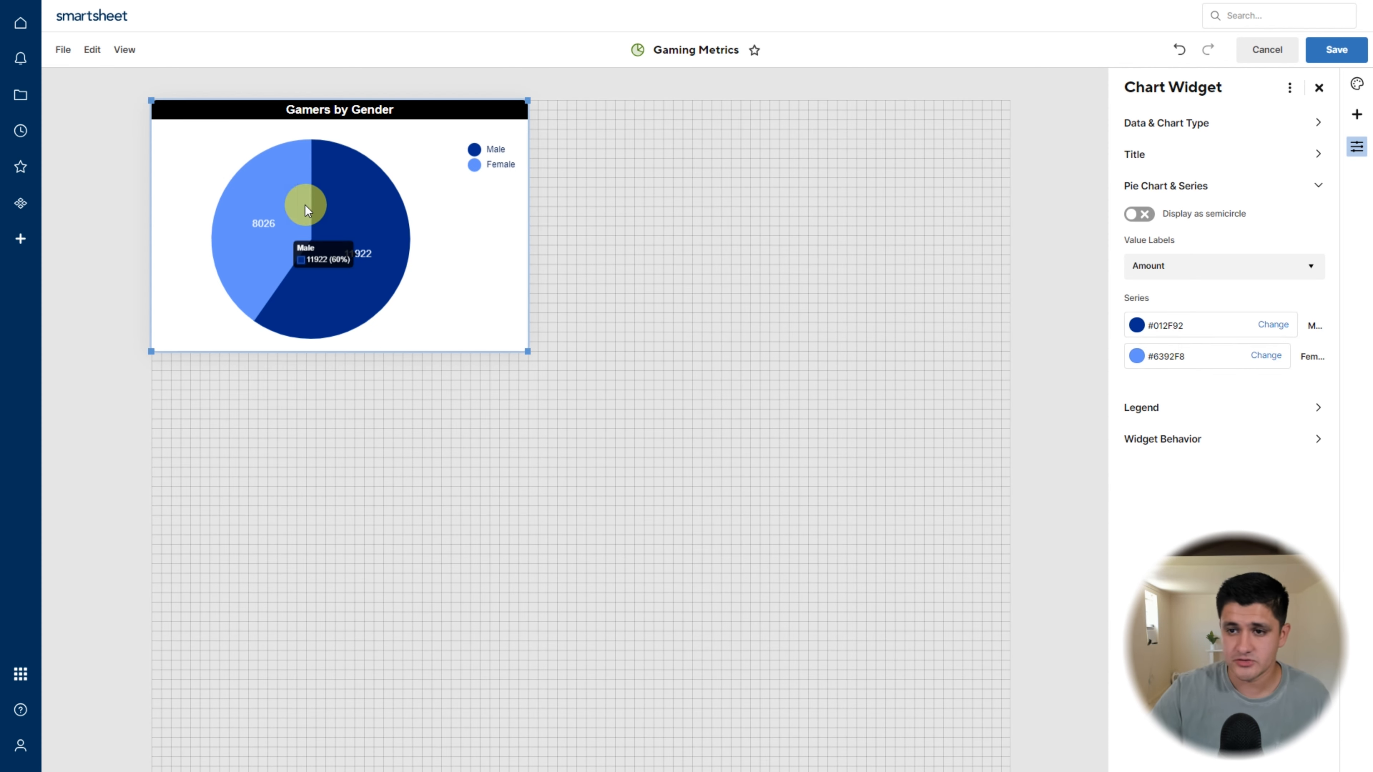
# - Place the Gamers by Gender legend below the pie and shrink the widget slightly
pyautogui.click(1142, 408)
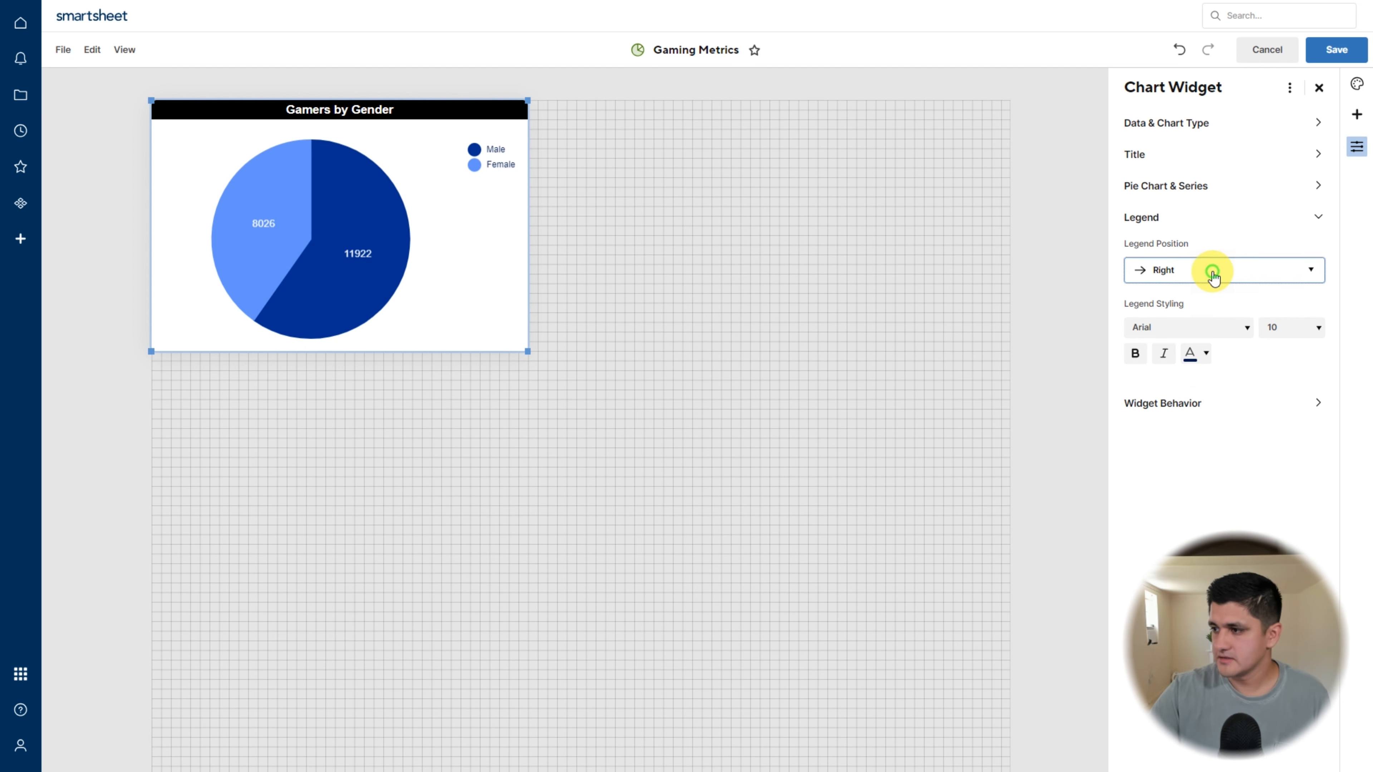
pyautogui.click(1208, 270)
pyautogui.click(1171, 355)
pyautogui.moveTo(528, 352); pyautogui.dragTo(508, 341)
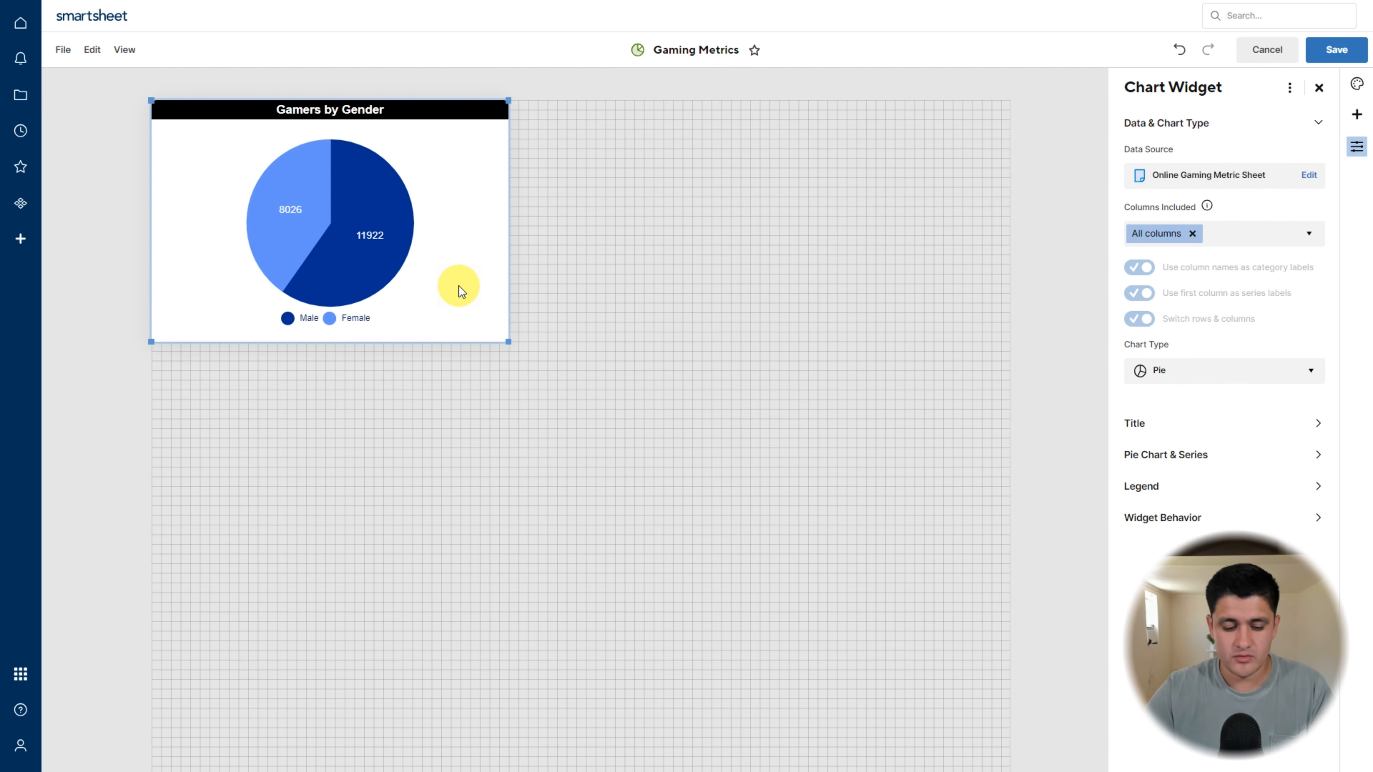
# - Paste a copy of the Gamers by Gender chart beside it and set its data to the Location rows Asia through USA
pyautogui.click(758, 225)
pyautogui.hotkey('ctrl', 'v')
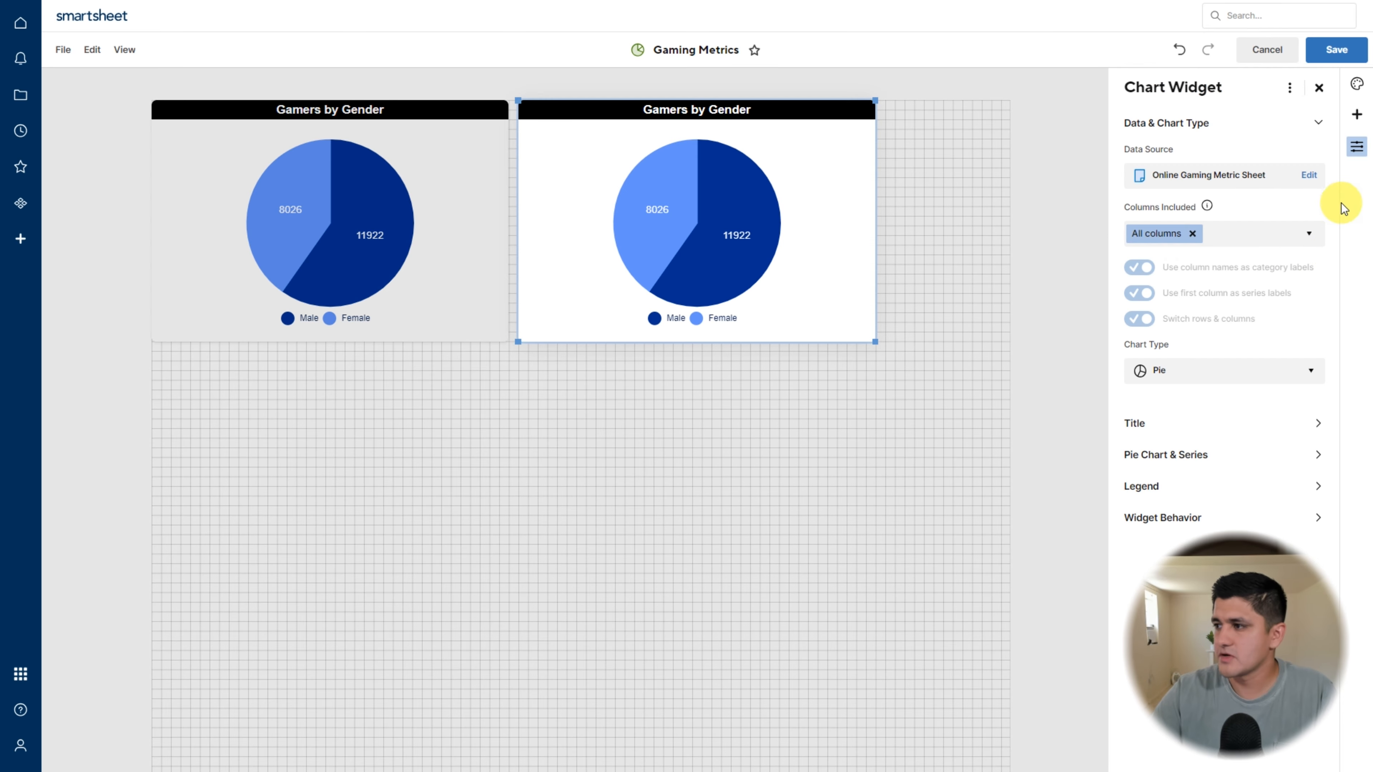
pyautogui.click(1308, 175)
pyautogui.moveTo(517, 254); pyautogui.dragTo(624, 303)
pyautogui.click(1183, 698)
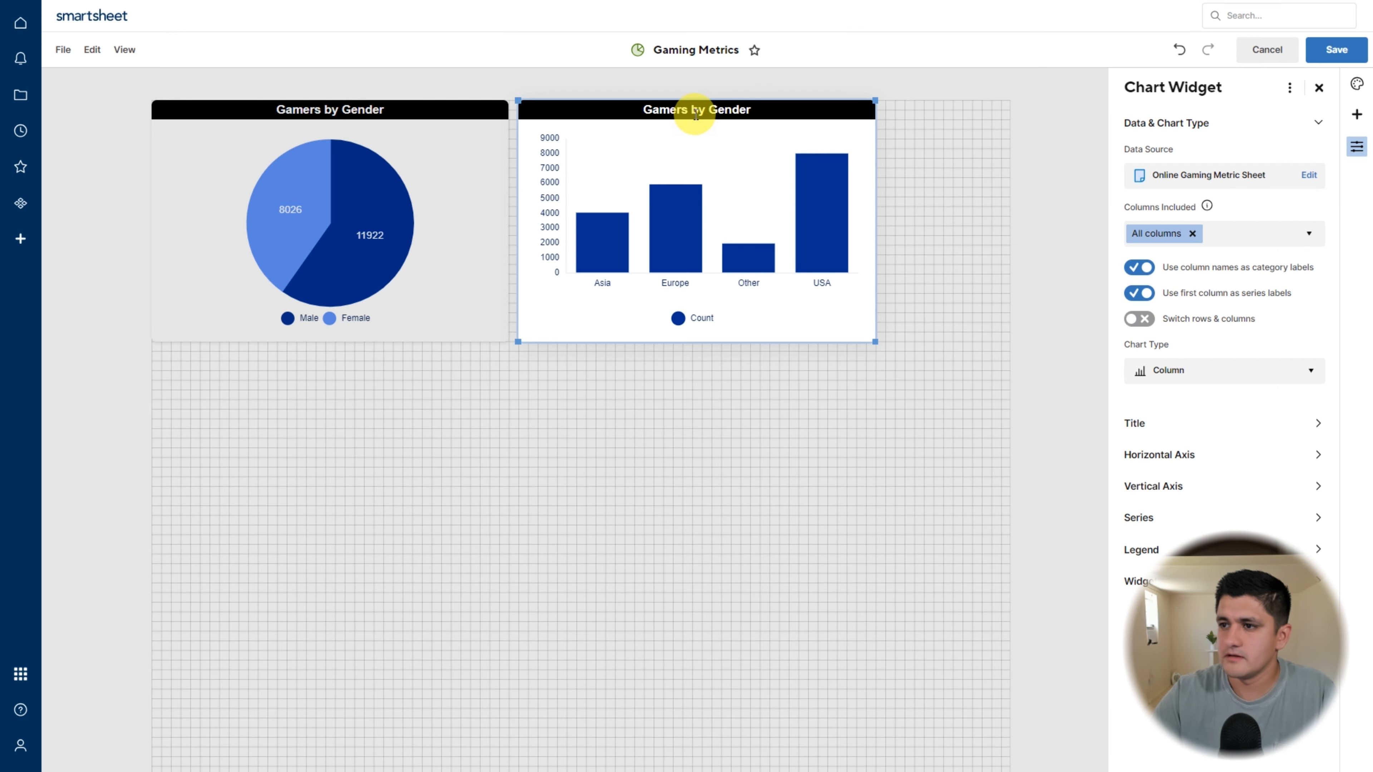
# - Retitle the copied chart Gamers by Location
pyautogui.click(695, 115)
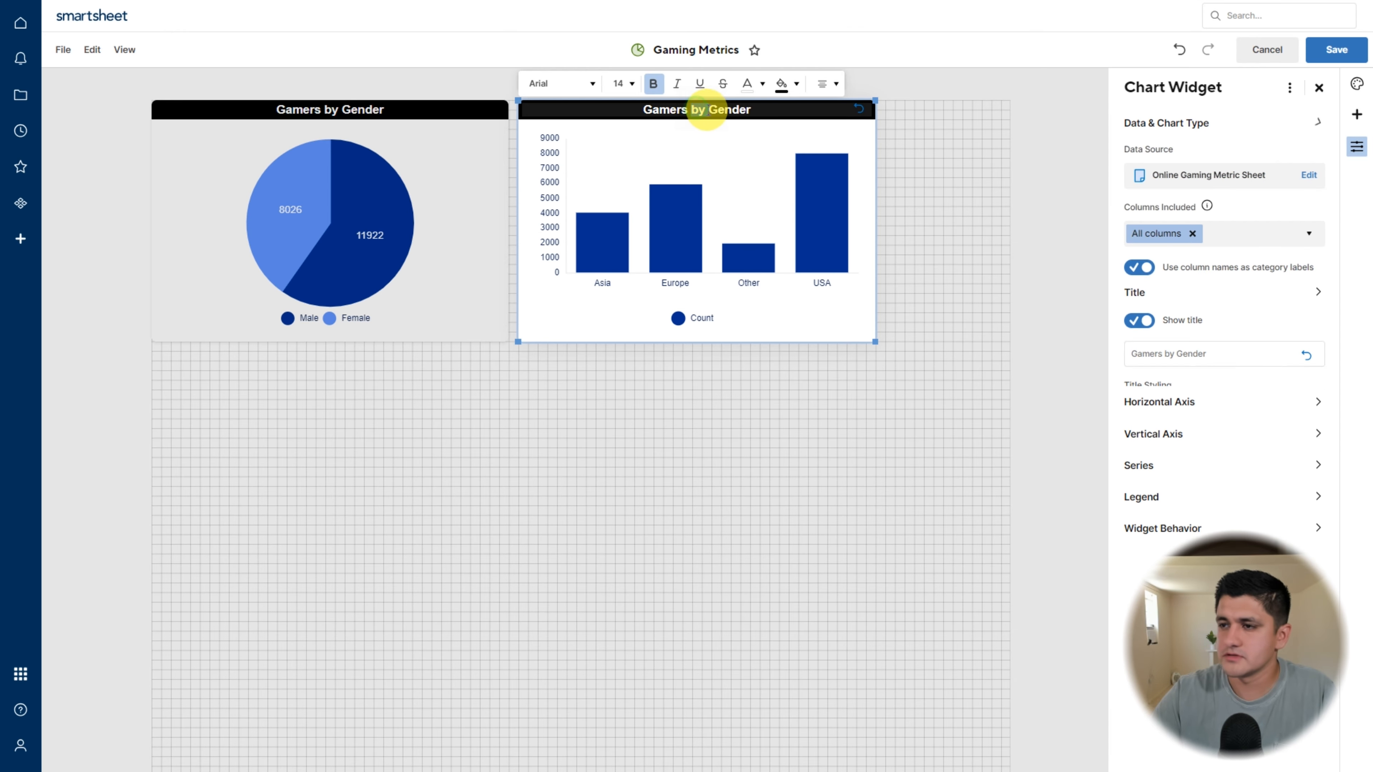
pyautogui.moveTo(707, 110); pyautogui.dragTo(824, 120)
pyautogui.write('Location')
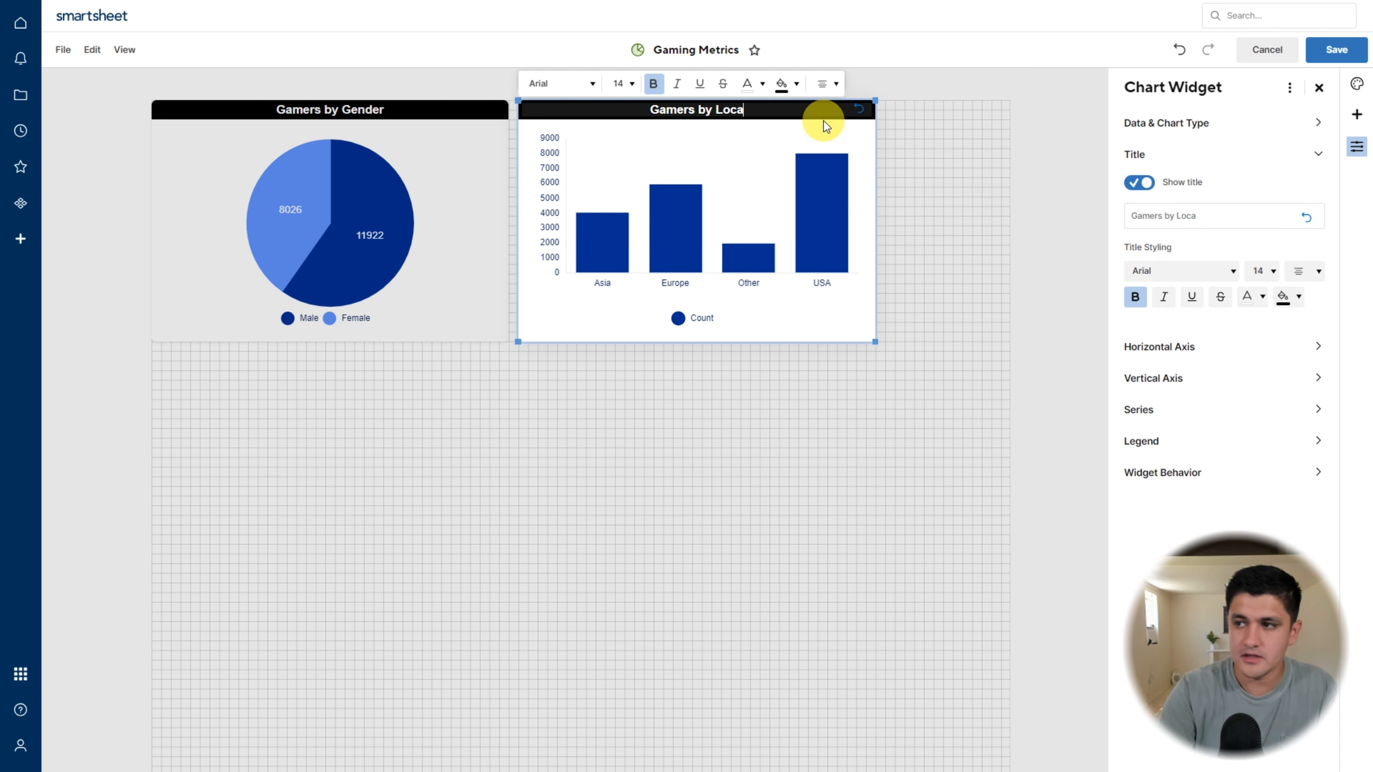
# - Change Gamers by Location to a pie chart with Amount value labels and narrow its widget slightly
pyautogui.click(1166, 122)
pyautogui.click(1224, 371)
pyautogui.click(1134, 576)
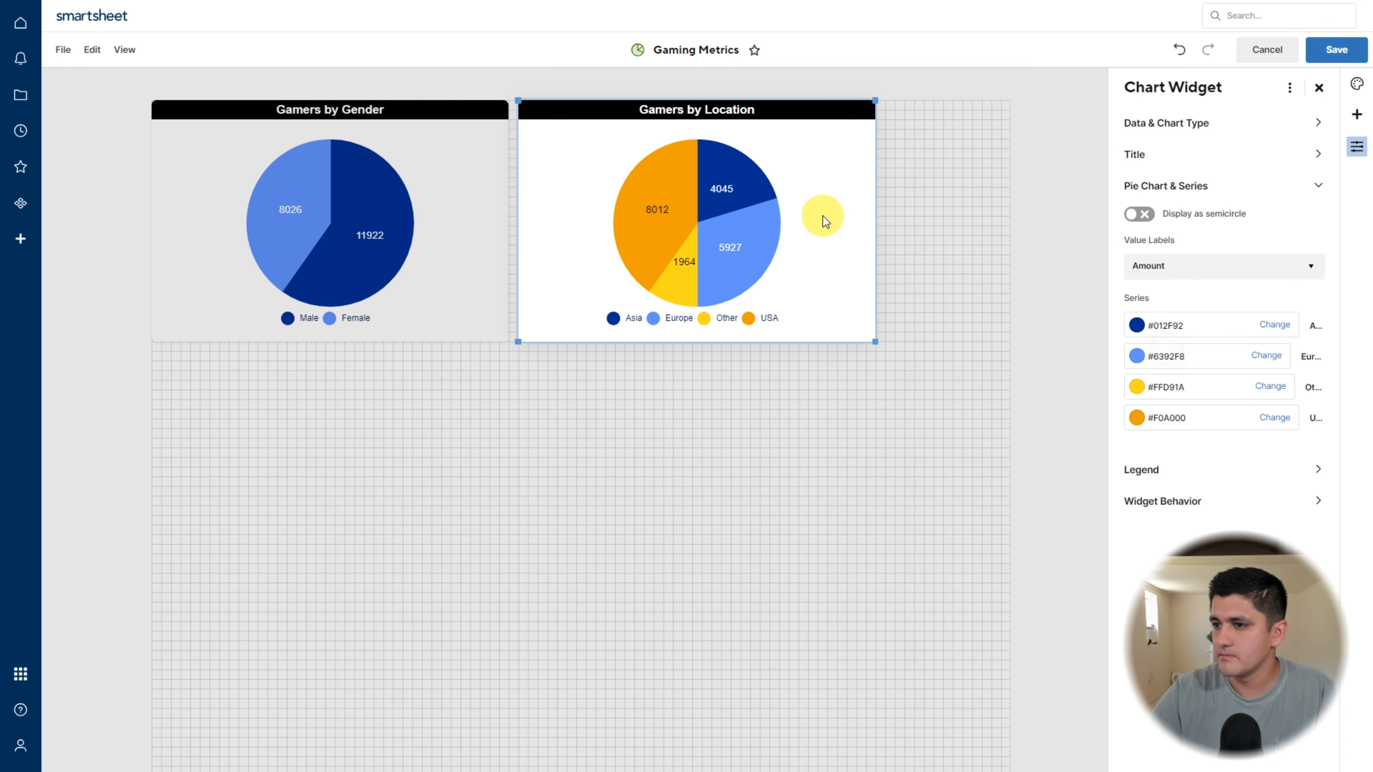
pyautogui.moveTo(822, 215); pyautogui.dragTo(843, 245)
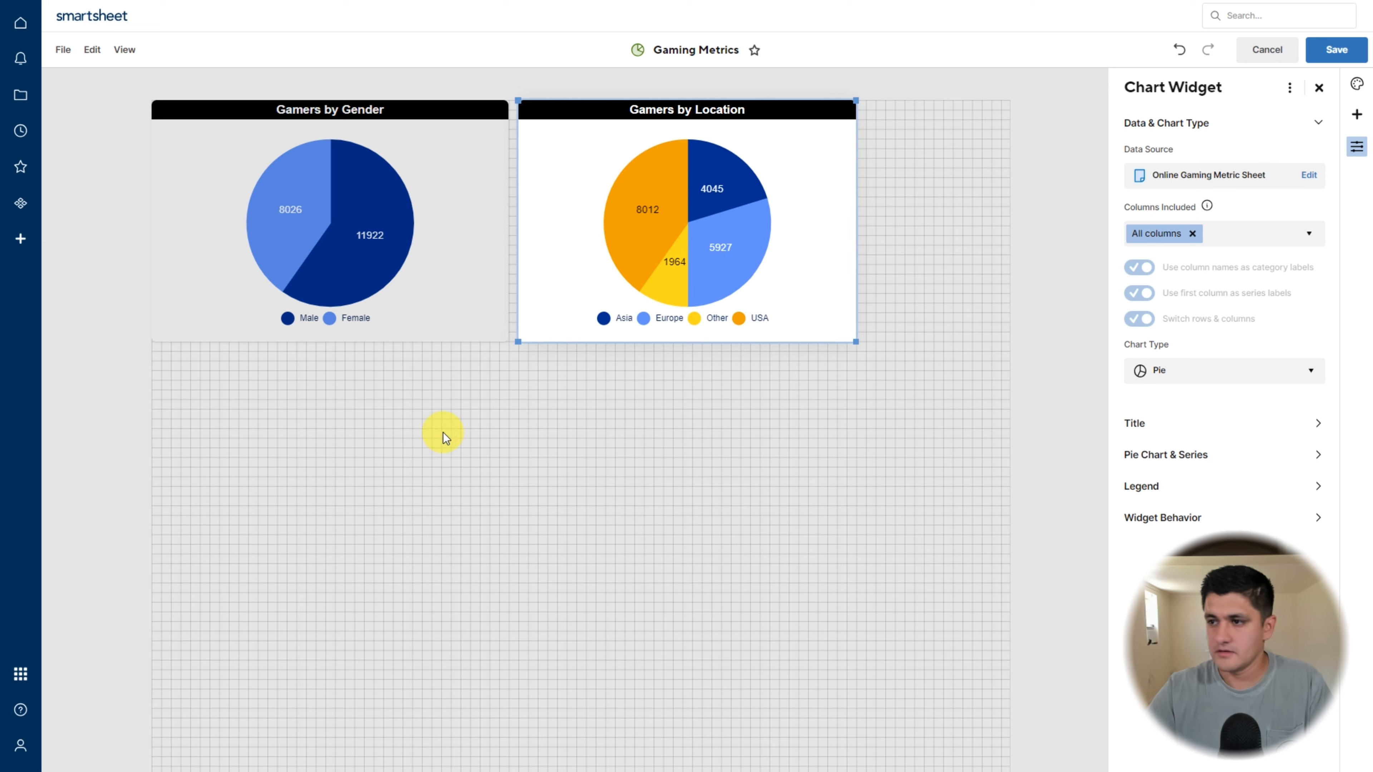
# - Paste a chart copy below Gamers by Gender for the Genre rows Action through Strategy, titled Gamers by Genre
pyautogui.click(354, 422)
pyautogui.hotkey('ctrl', 'v')
pyautogui.moveTo(652, 482); pyautogui.dragTo(1103, 261)
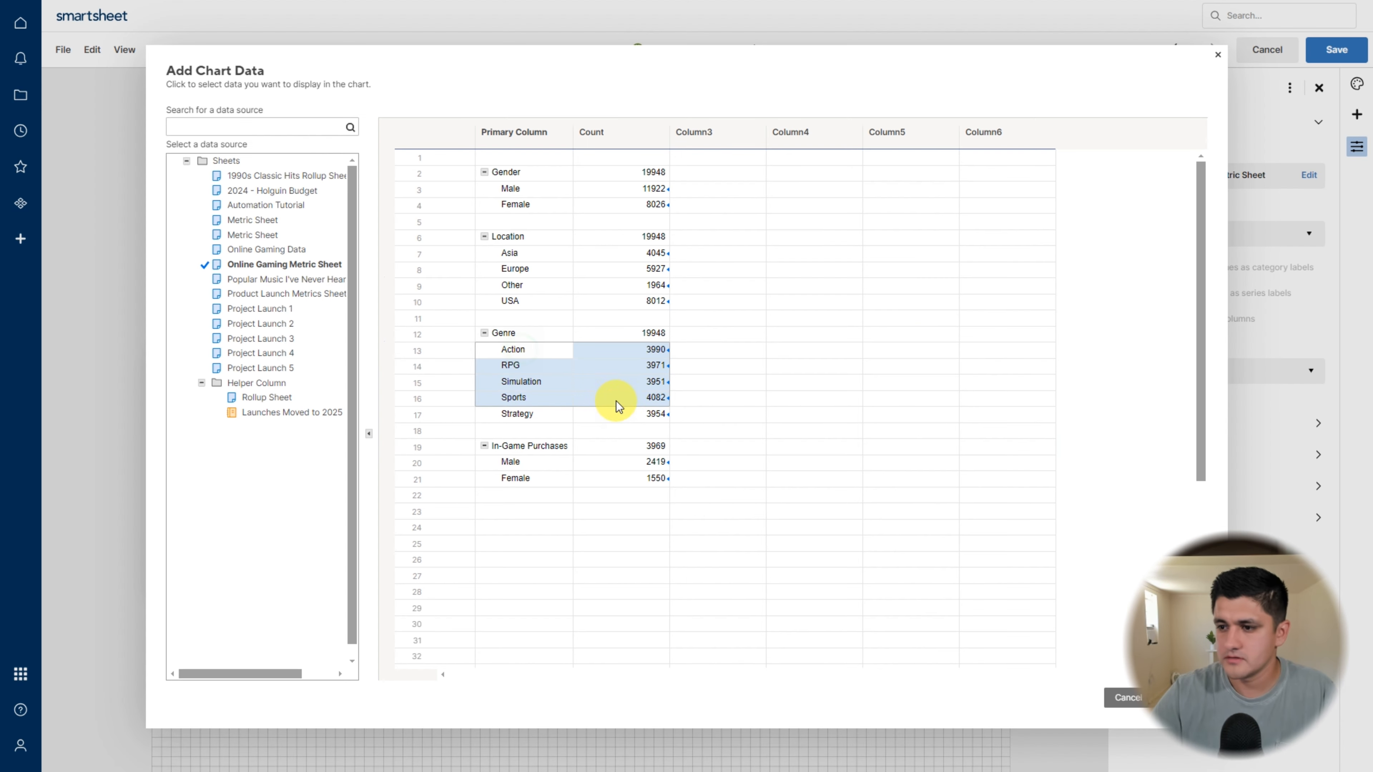
pyautogui.moveTo(616, 402); pyautogui.dragTo(625, 415)
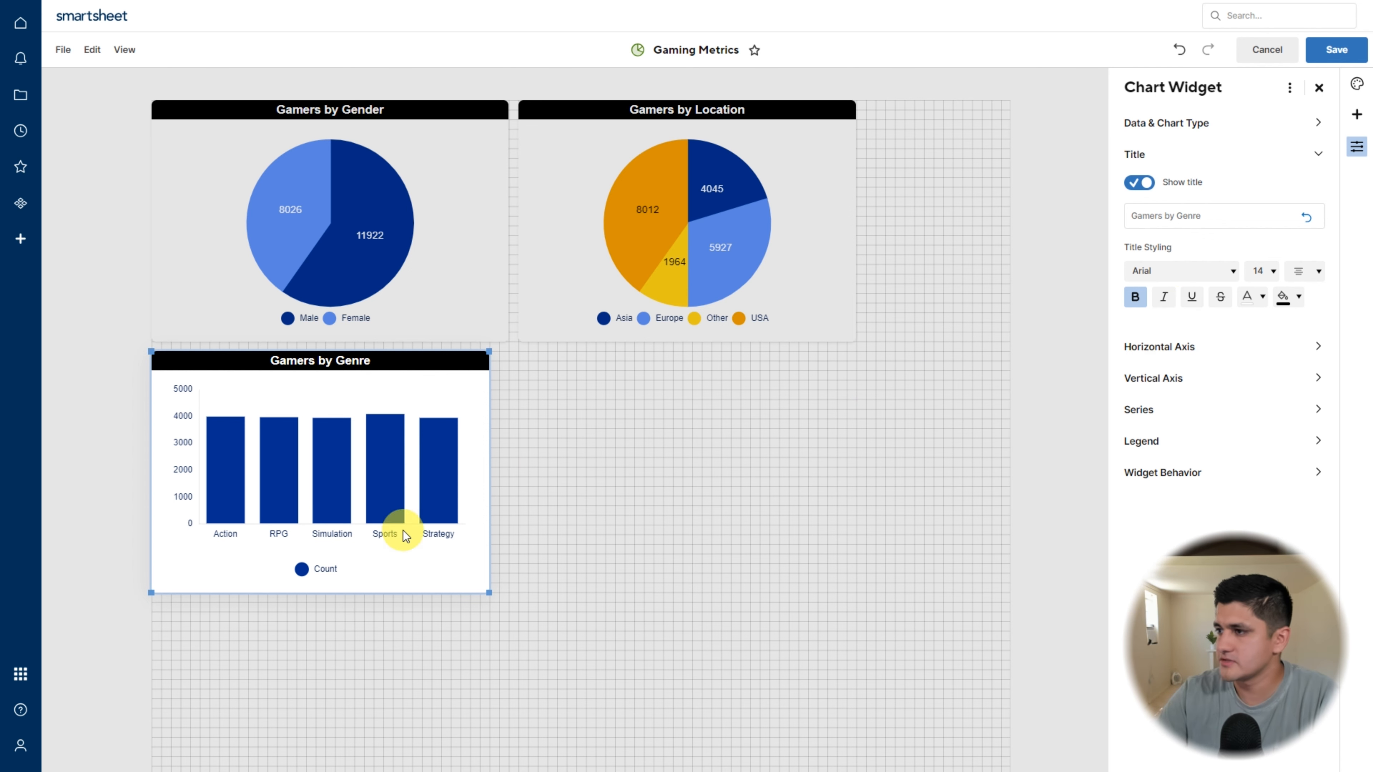
# - Change Gamers by Genre to a pie chart and set its value labels to Amount
pyautogui.click(1311, 122)
pyautogui.click(1187, 379)
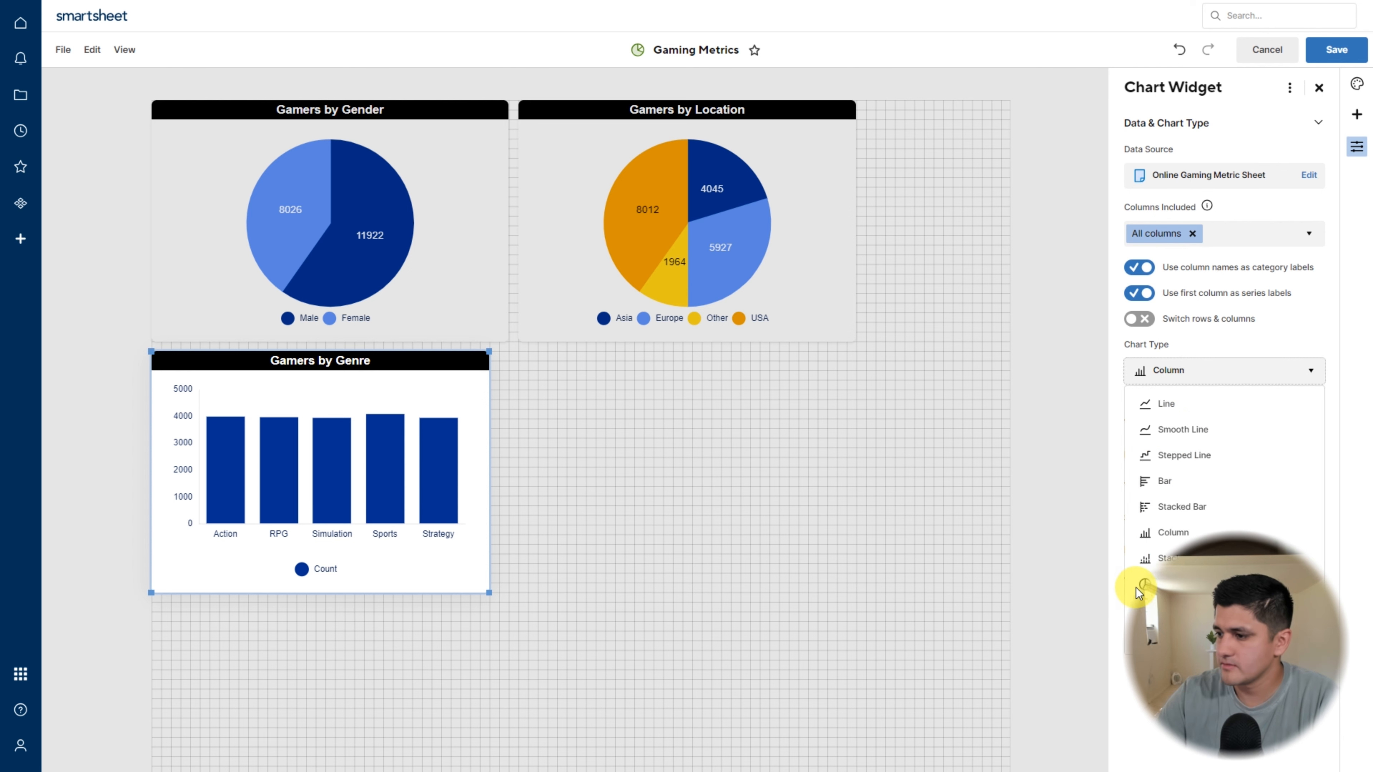
pyautogui.click(1136, 589)
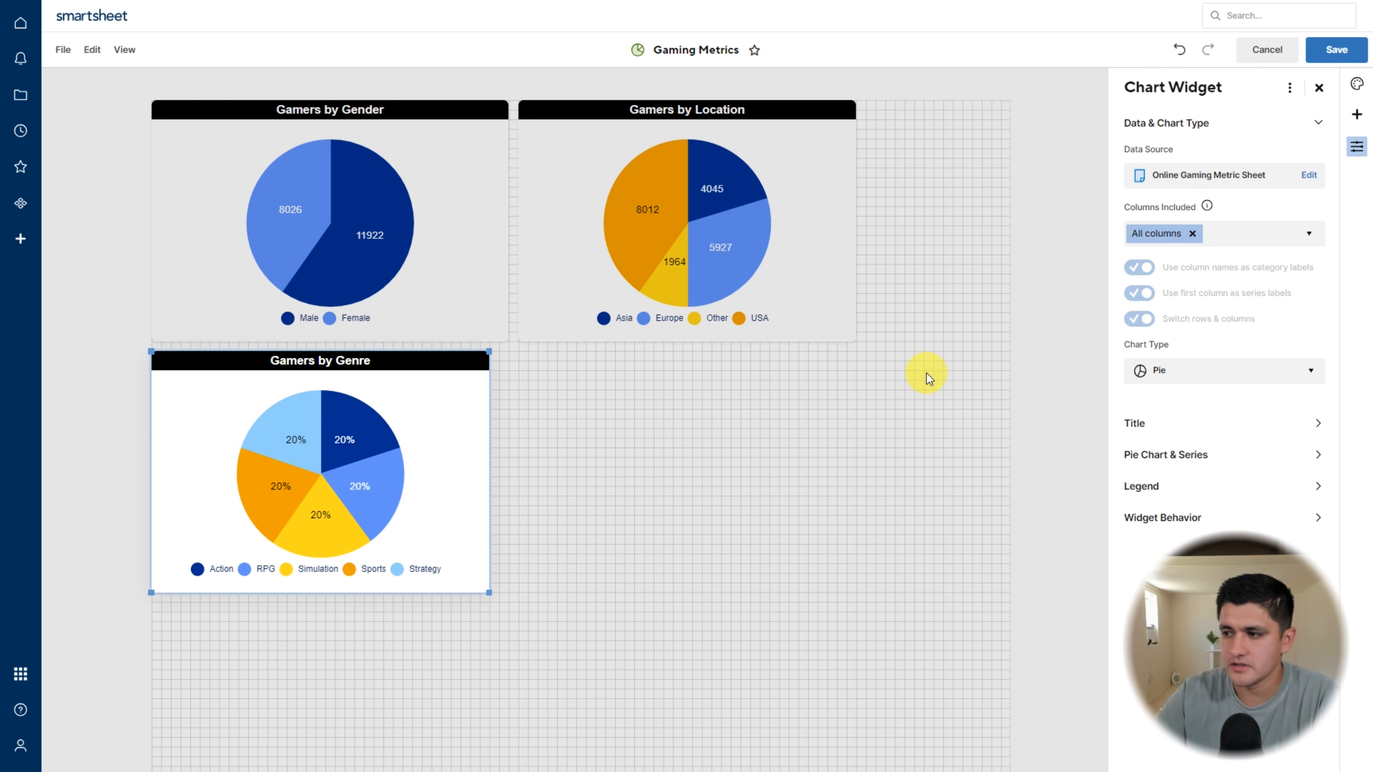
pyautogui.click(1190, 424)
pyautogui.click(1179, 347)
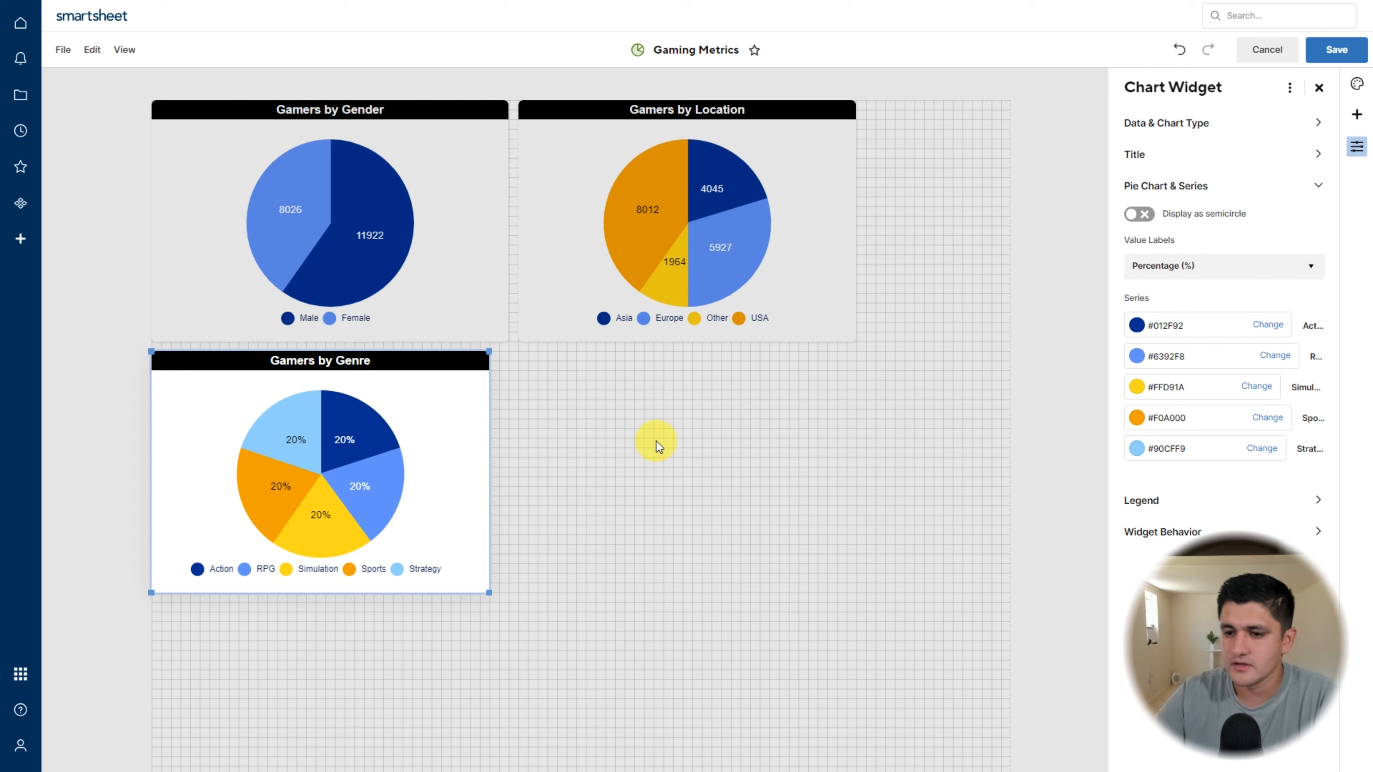
pyautogui.click(1270, 266)
pyautogui.click(1157, 351)
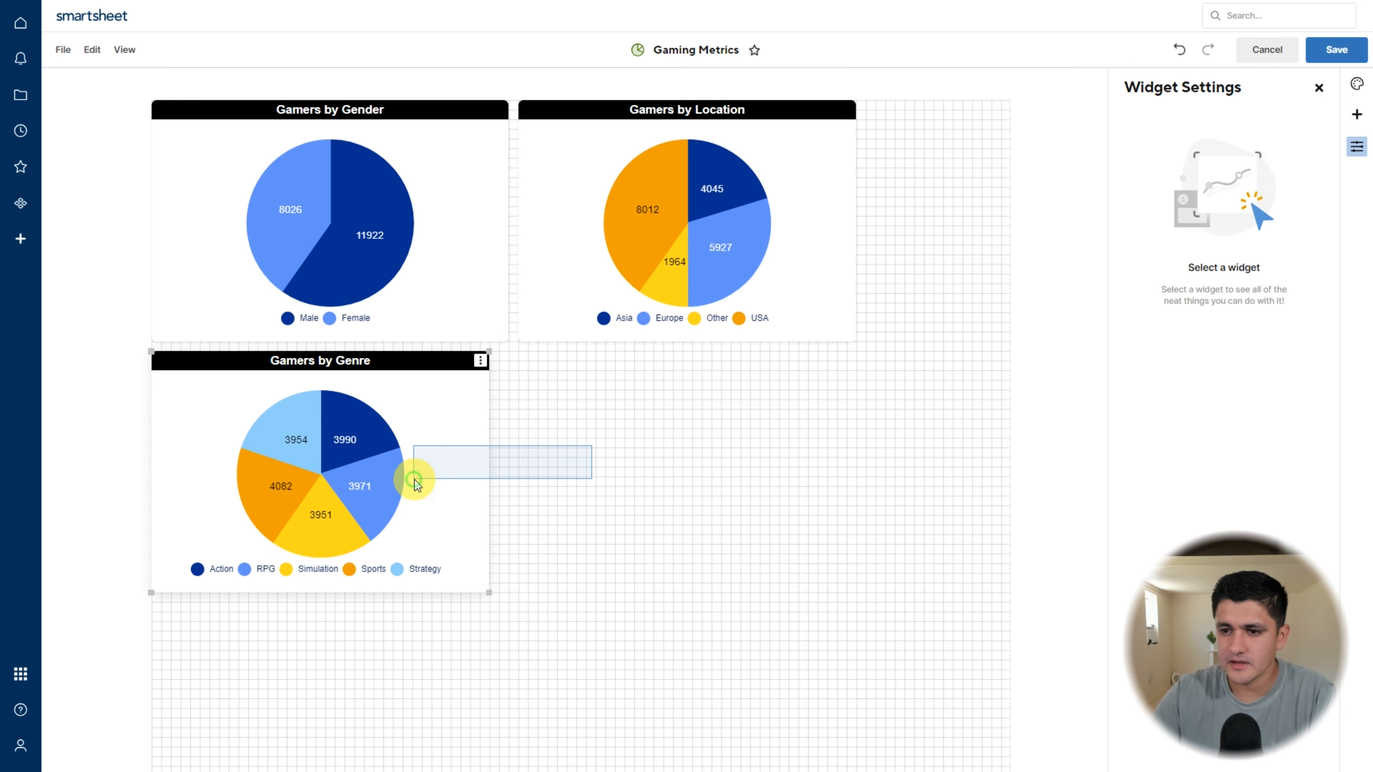
# - Copy the Gamers by Genre chart beside it for the In-Game Purchases Male and Female rows, titled In-Game Purchases by Gender
pyautogui.moveTo(429, 480); pyautogui.dragTo(802, 452)
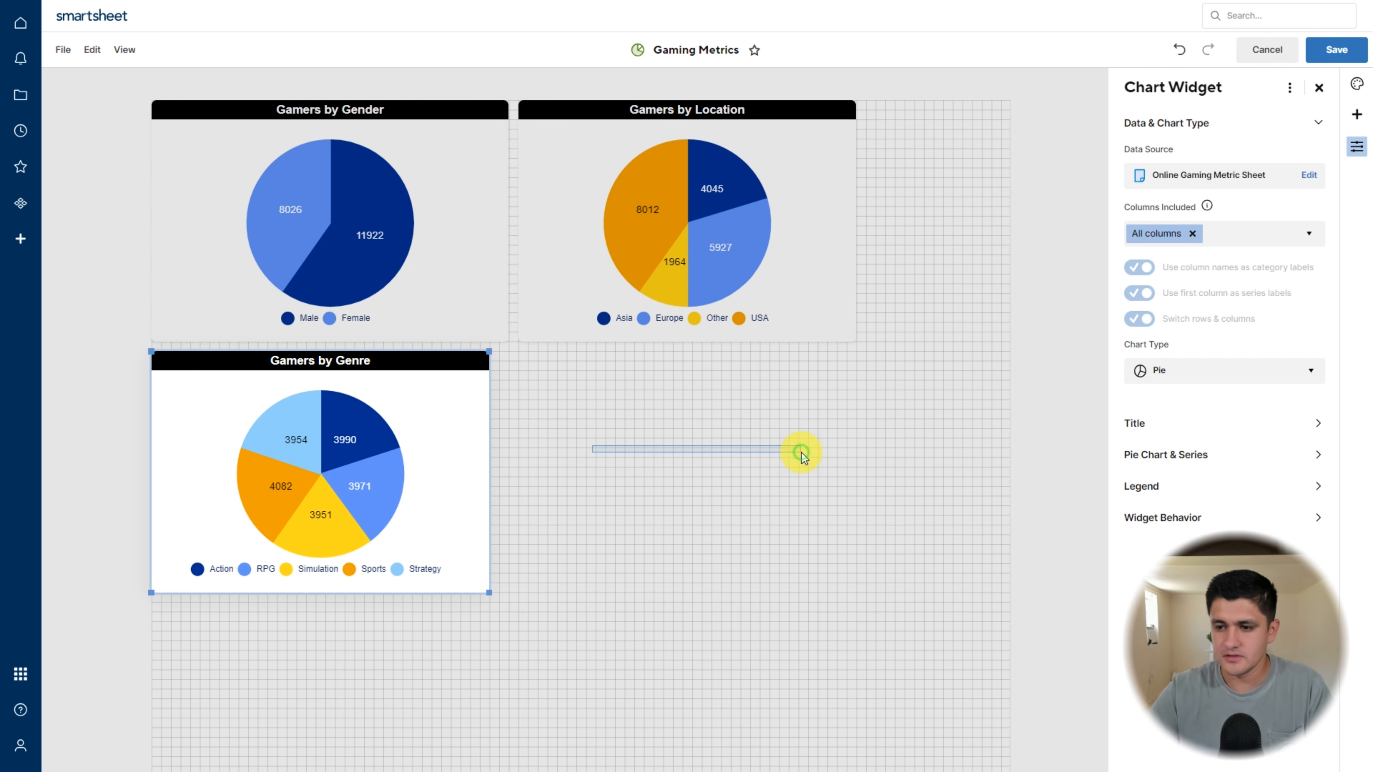
pyautogui.doubleClick(576, 361)
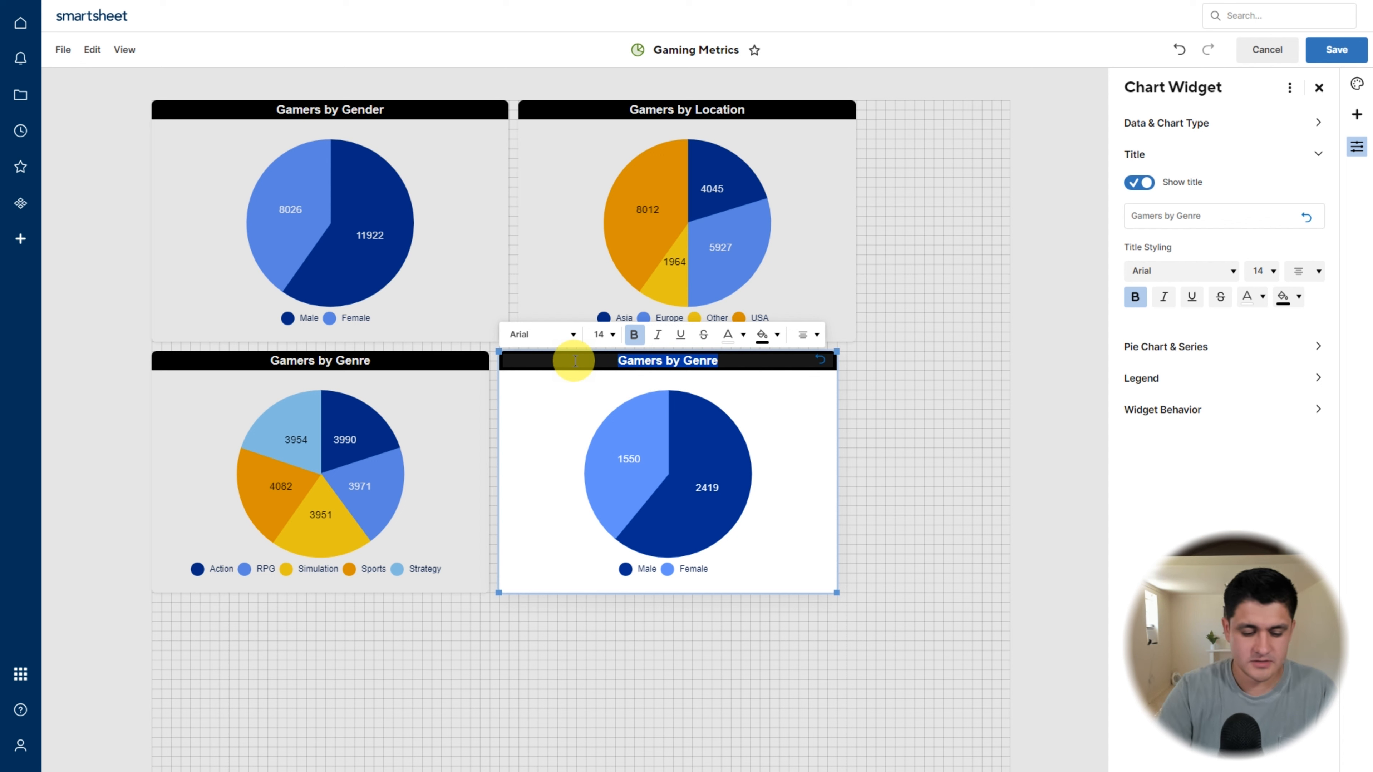
pyautogui.write('Gen')
pyautogui.press('BackSpace')
pyautogui.press('BackSpace')
pyautogui.press('BackSpace')
pyautogui.write('In-')
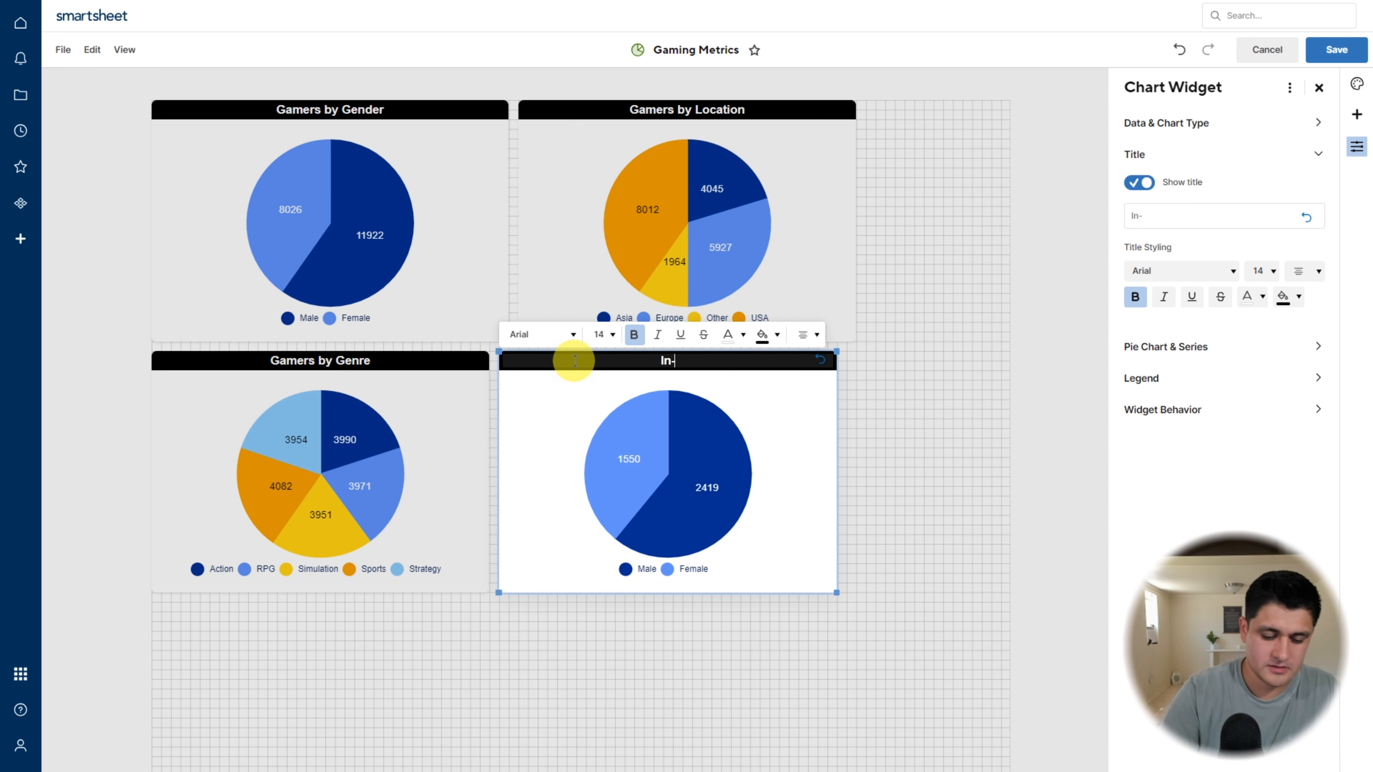
pyautogui.write('Game Purchases by Gender')
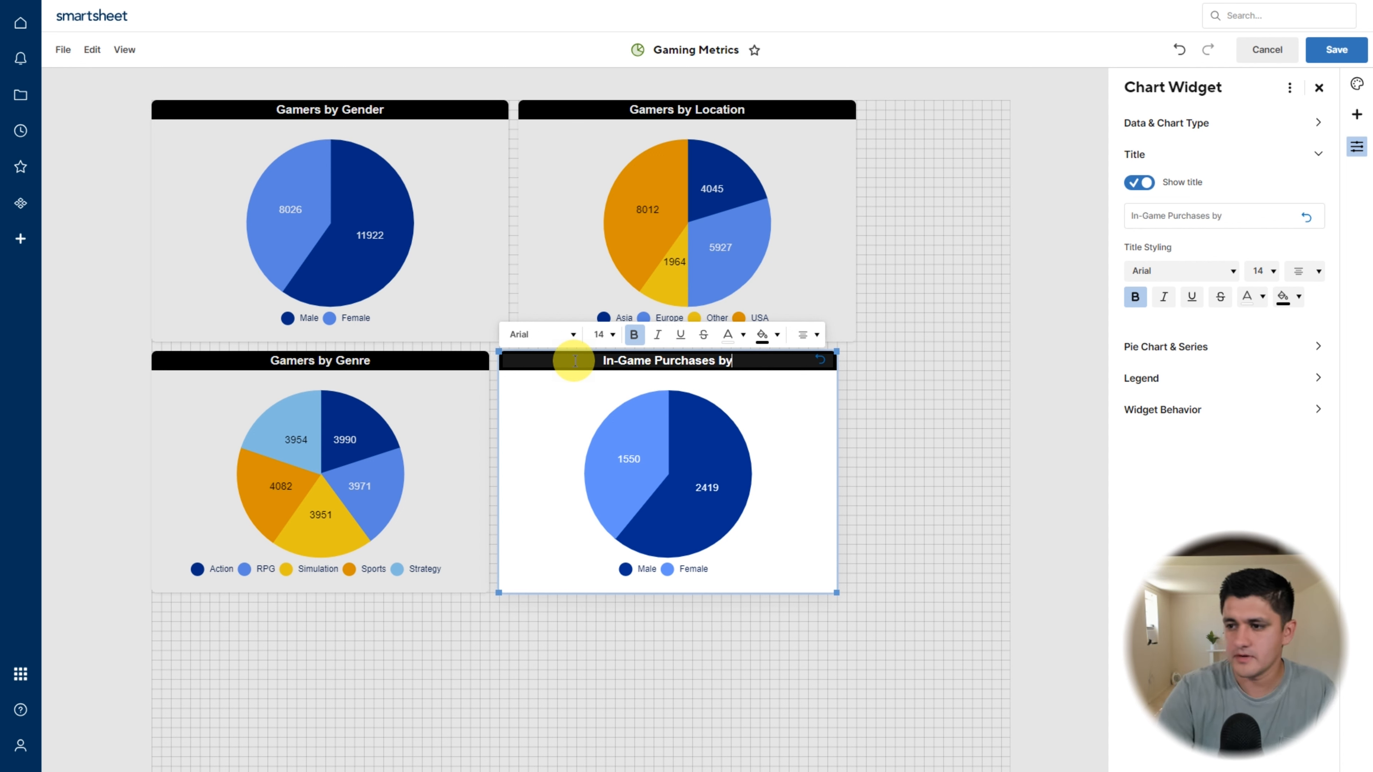
# - Finish editing the In-Game Purchases by Gender chart and save the dashboard
pyautogui.click(923, 466)
pyautogui.click(802, 498)
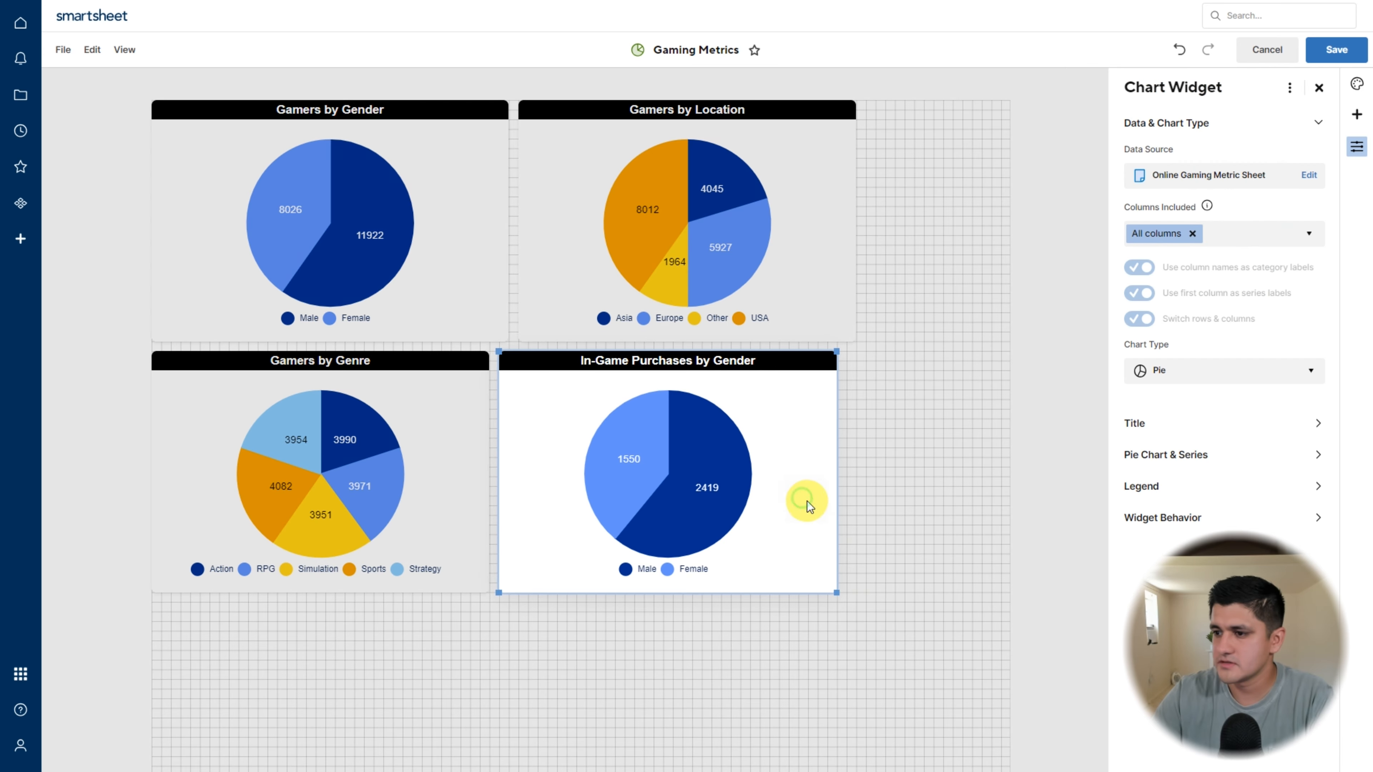
pyautogui.click(863, 593)
pyautogui.click(1336, 42)
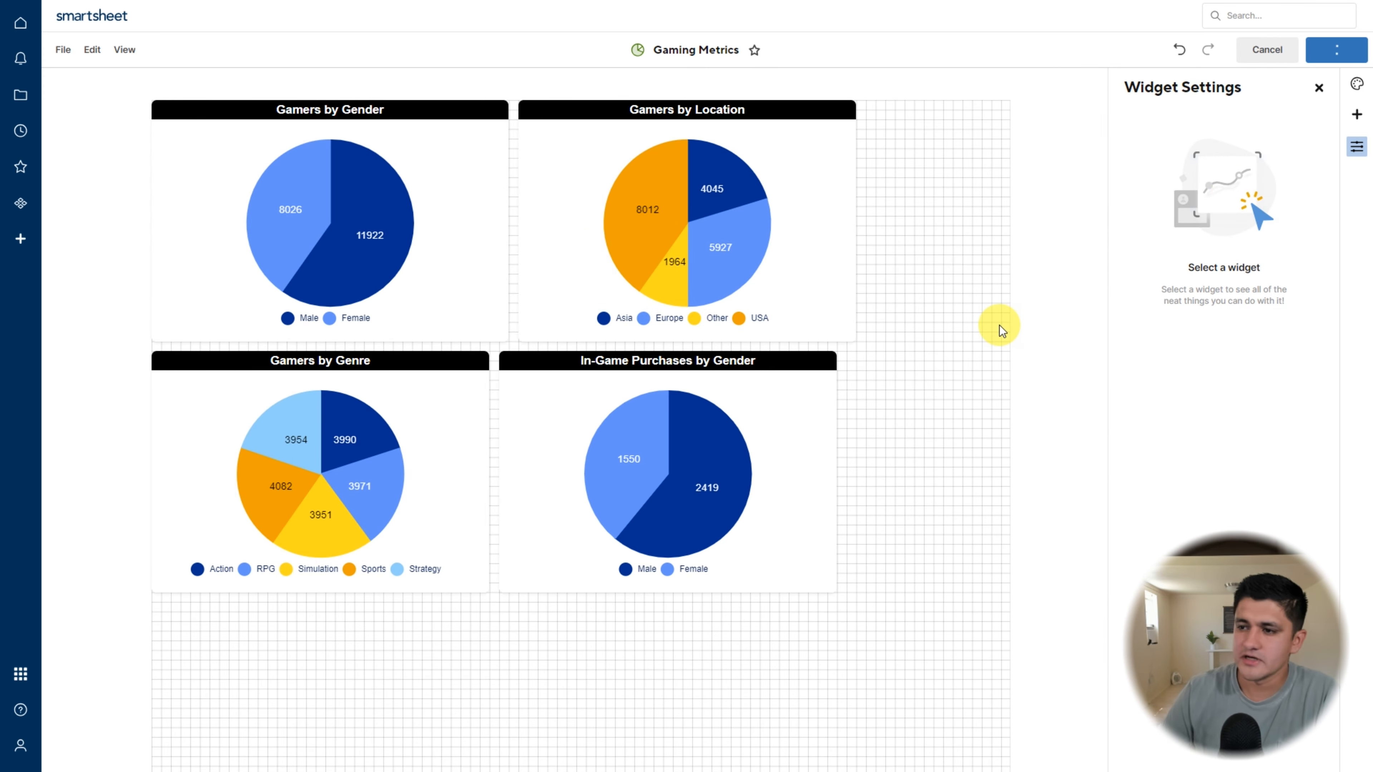